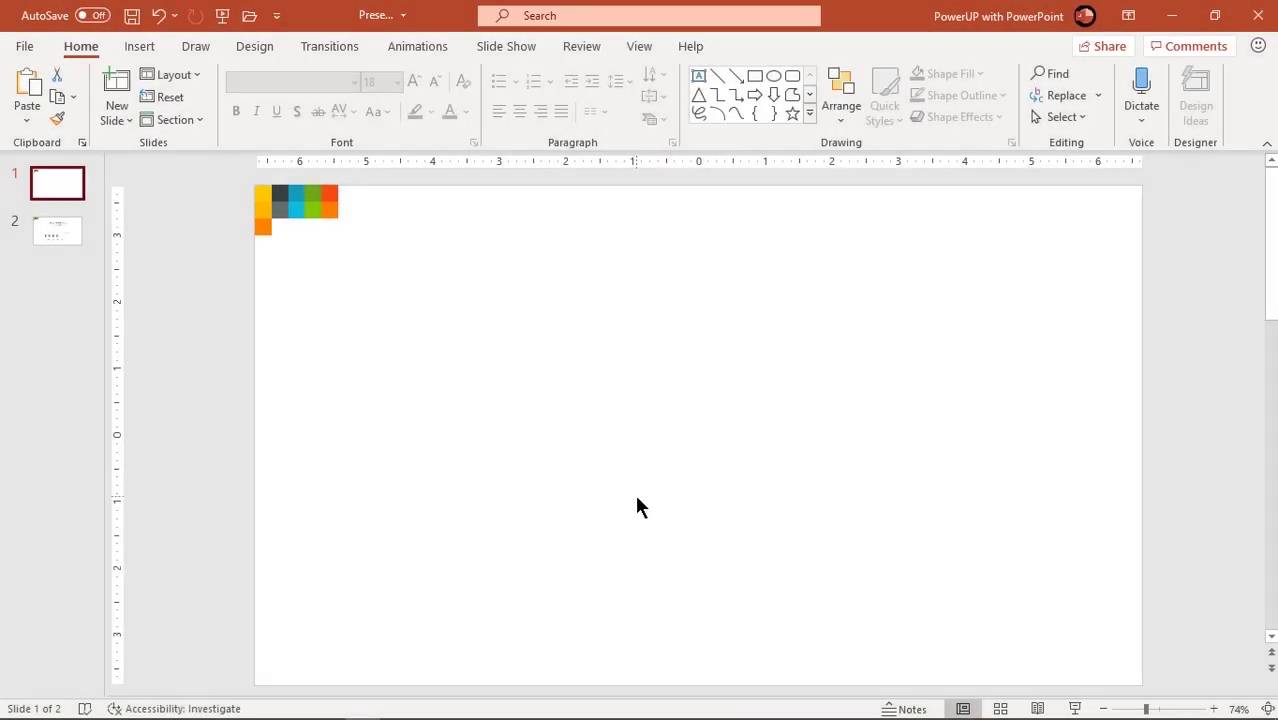
# - Turn on the slide guides and draw a parallelogram about 2.72" high and 4.52" wide around the slide's middle
pyautogui.click(636, 48)
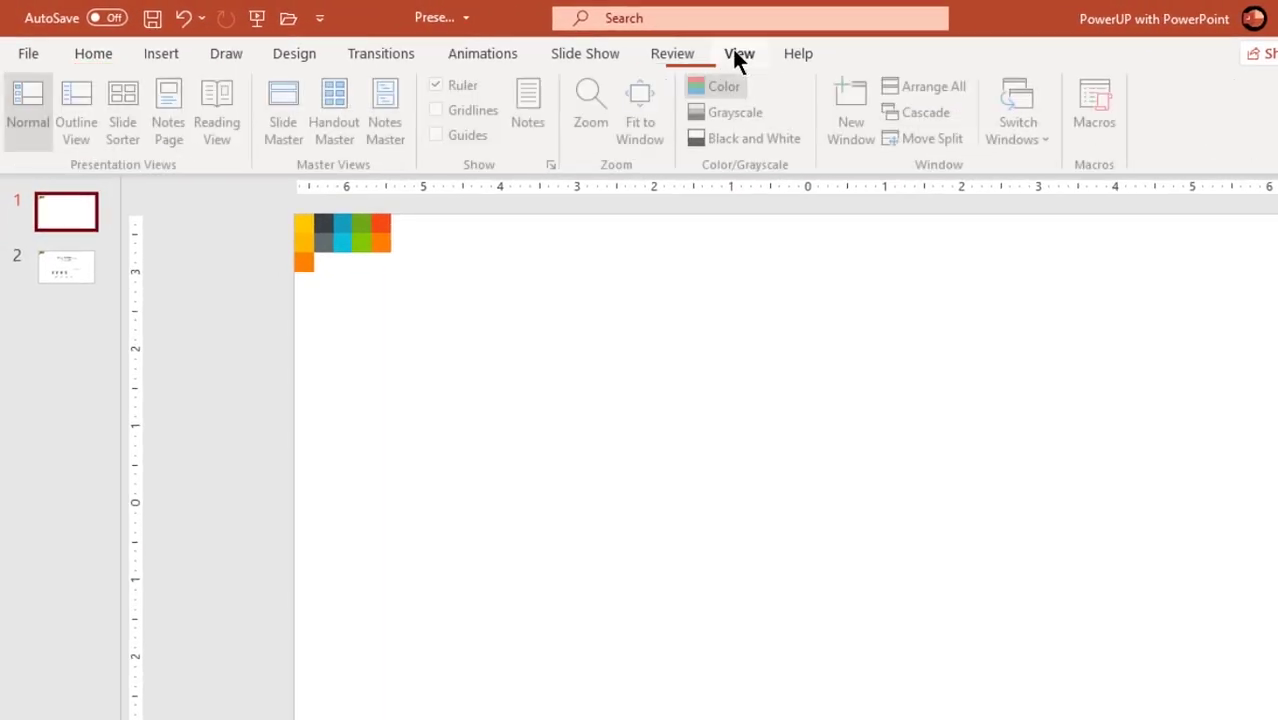
pyautogui.click(175, 51)
pyautogui.click(341, 141)
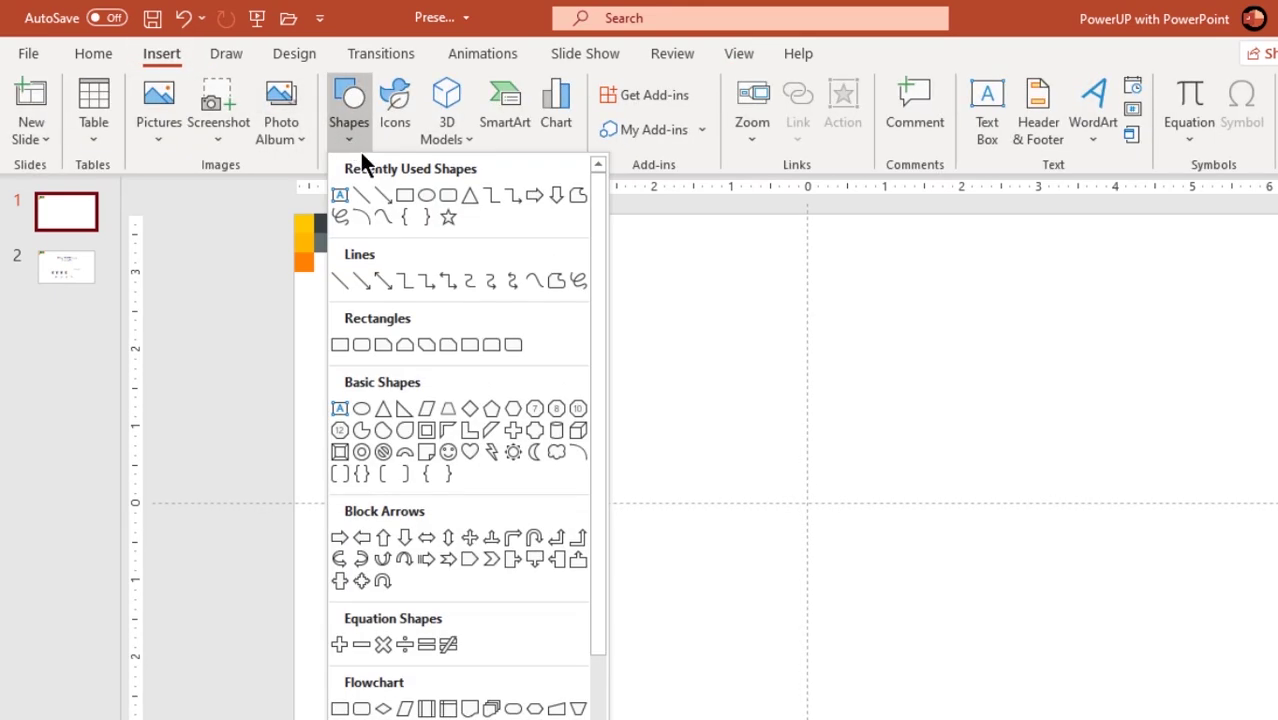
pyautogui.click(430, 410)
pyautogui.moveTo(671, 430); pyautogui.dragTo(921, 585)
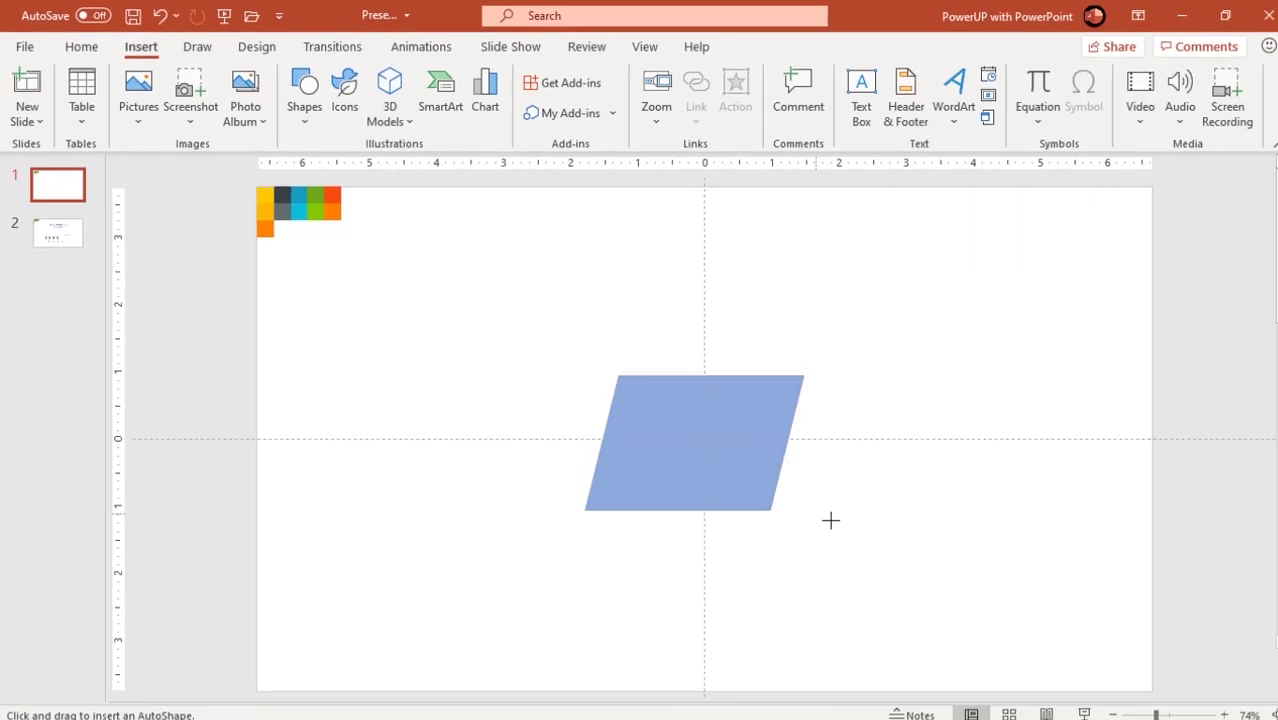
pyautogui.moveTo(830, 520); pyautogui.dragTo(881, 553)
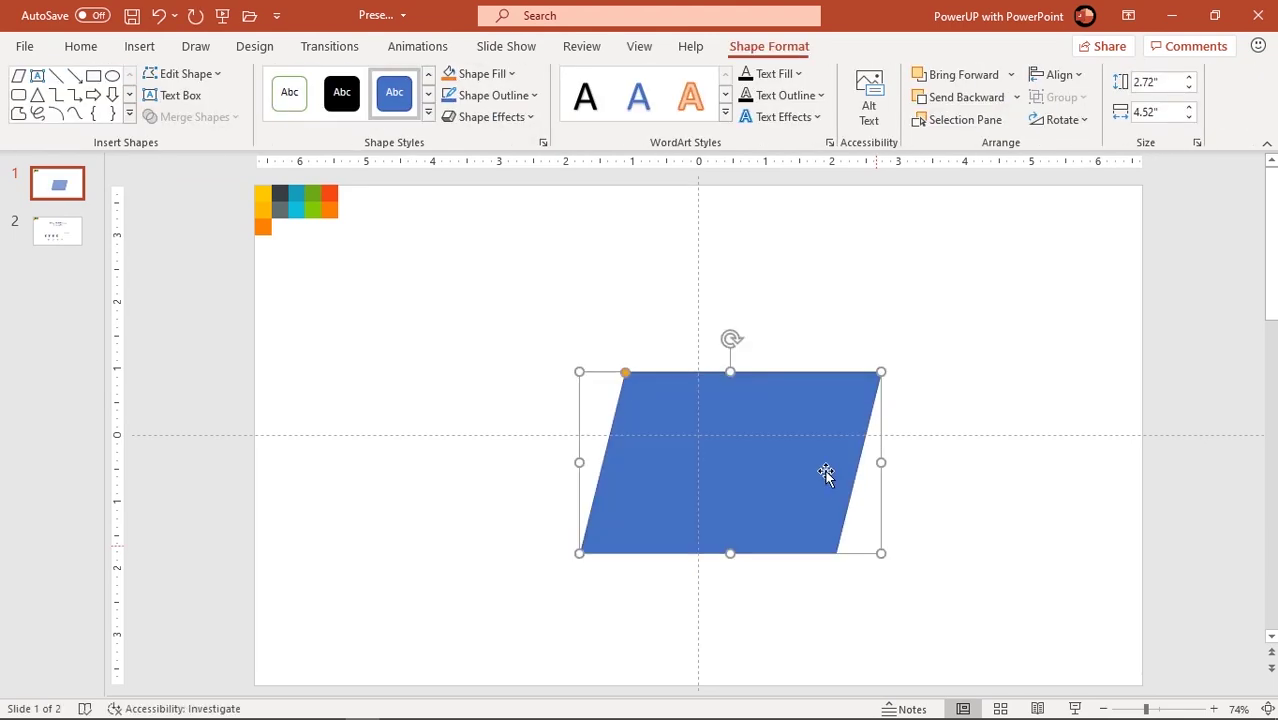
# - Remove the parallelogram's outline and centre the shape on the vertical guide
pyautogui.click(516, 97)
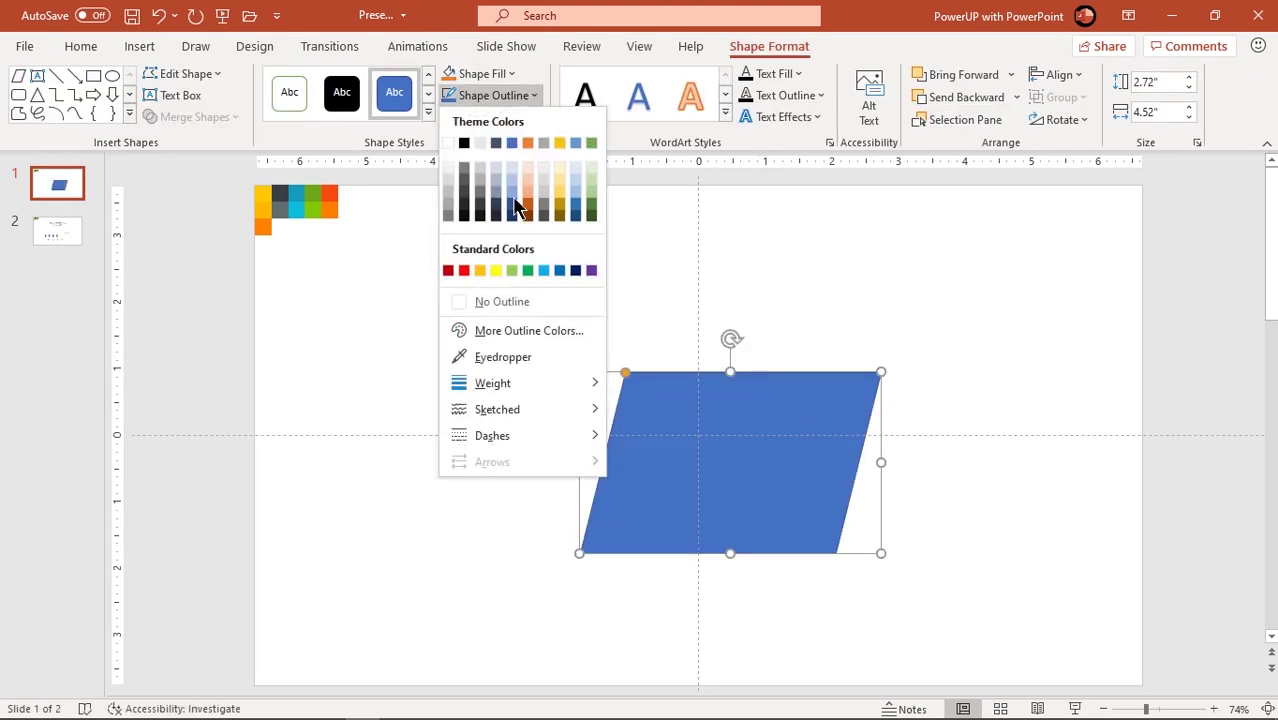
pyautogui.click(497, 302)
pyautogui.moveTo(713, 437); pyautogui.dragTo(710, 436)
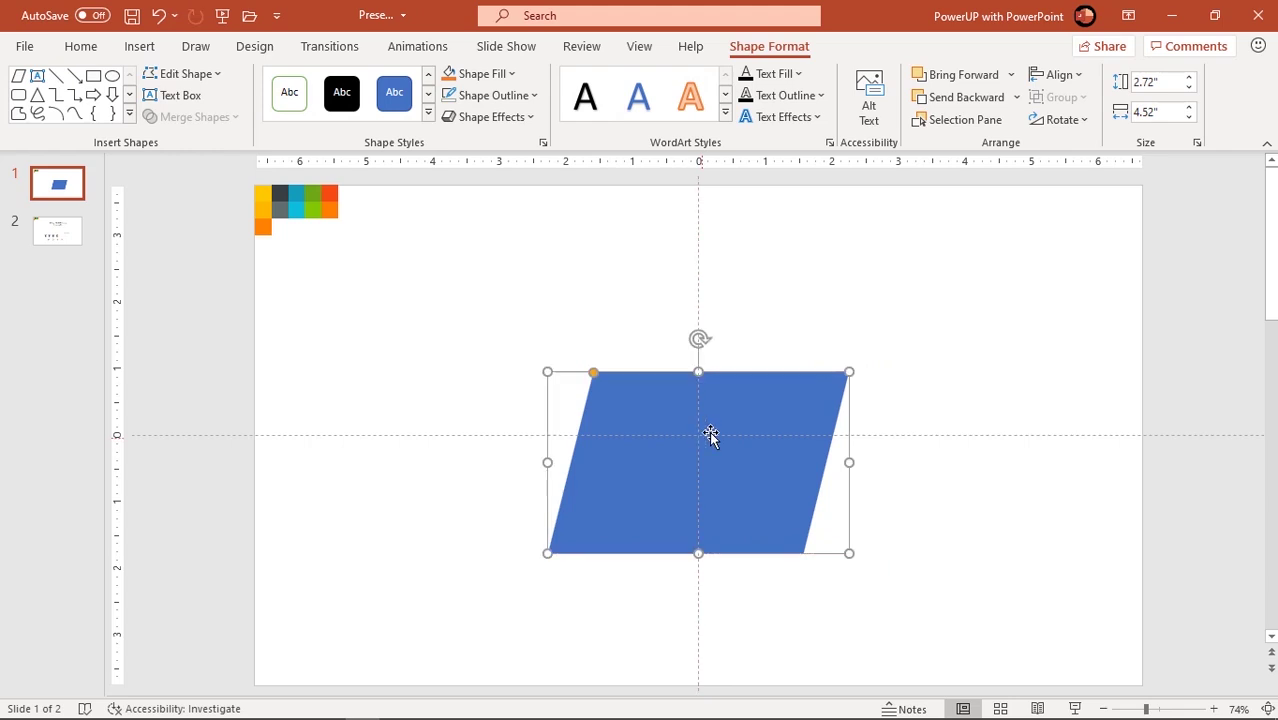
# - Flip the parallelogram horizontally and place a duplicate overlapping its upper right part
pyautogui.click(1067, 121)
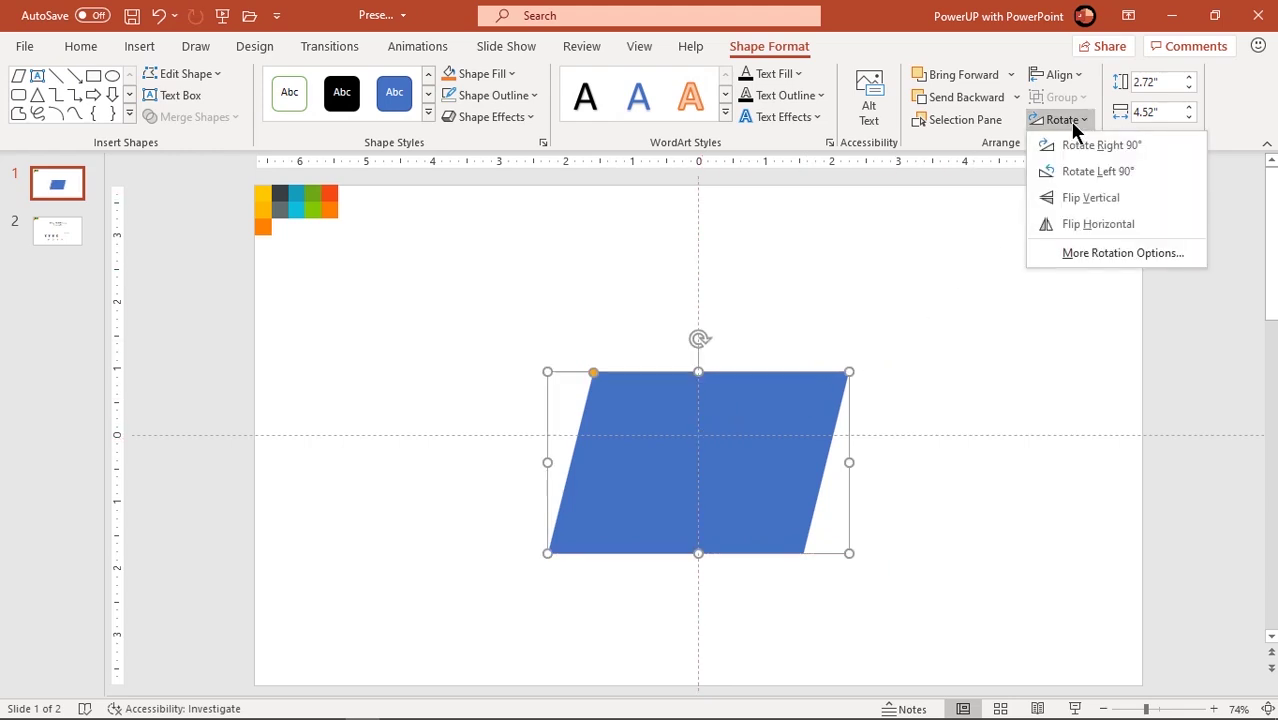
pyautogui.click(1066, 222)
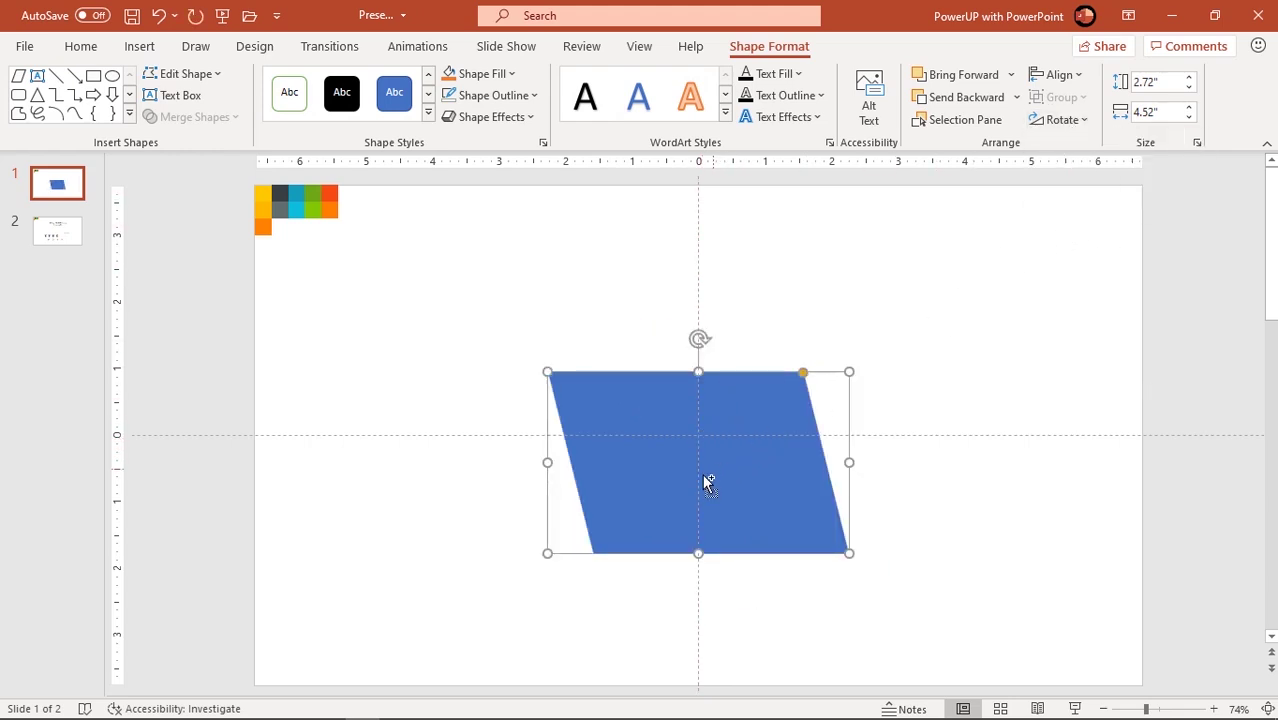
pyautogui.moveTo(706, 483); pyautogui.dragTo(774, 374)
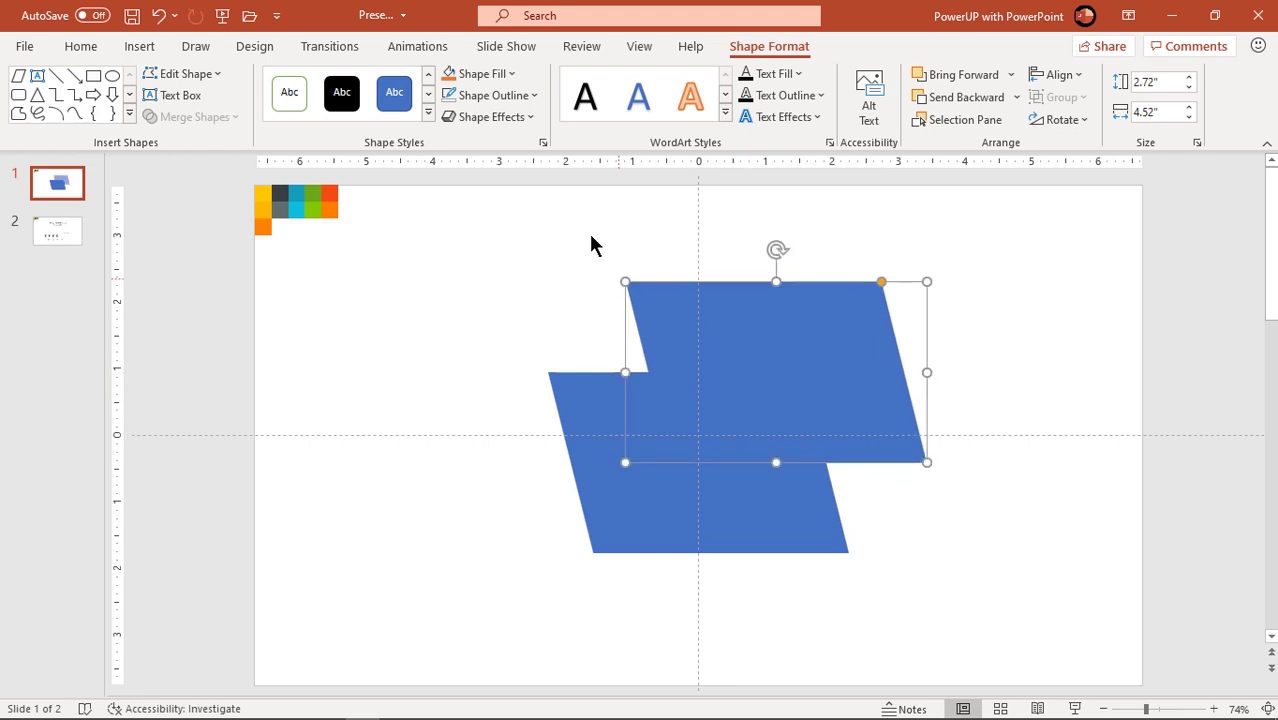
# - Fill the duplicate parallelogram with standard red and set its fill transparency to 68%
pyautogui.click(500, 76)
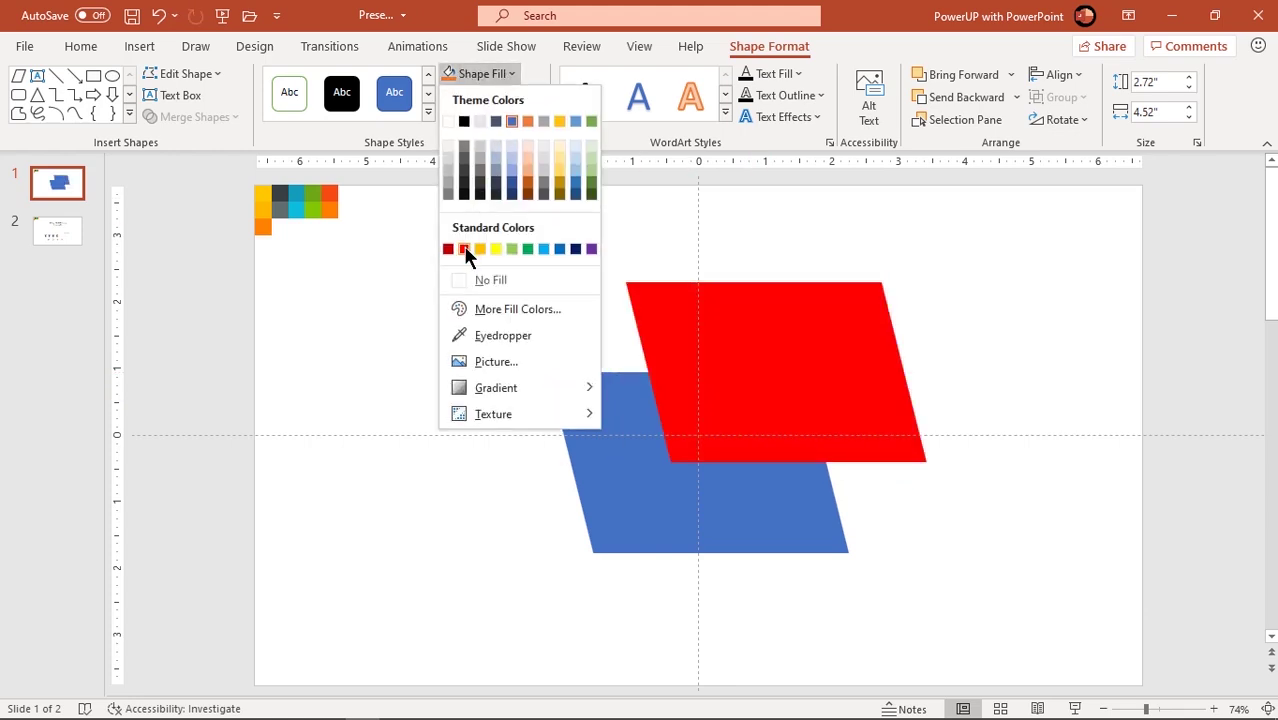
pyautogui.click(465, 249)
pyautogui.rightClick(734, 398)
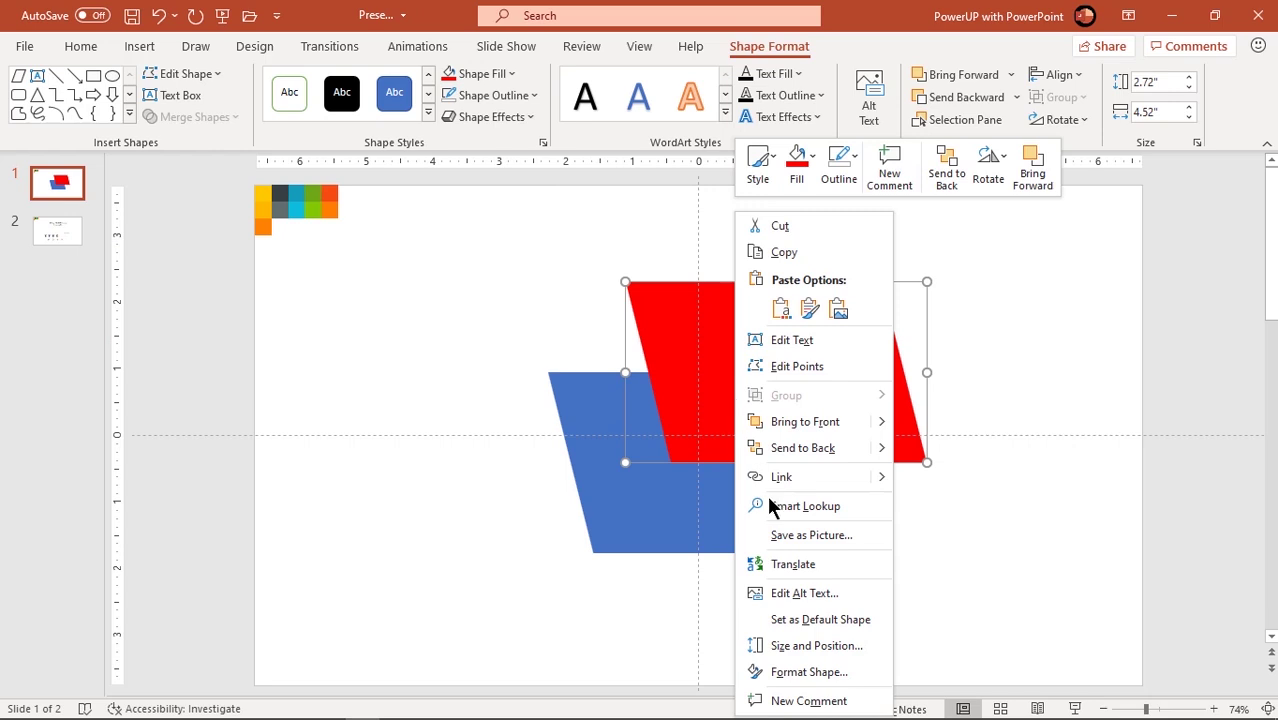
pyautogui.click(808, 672)
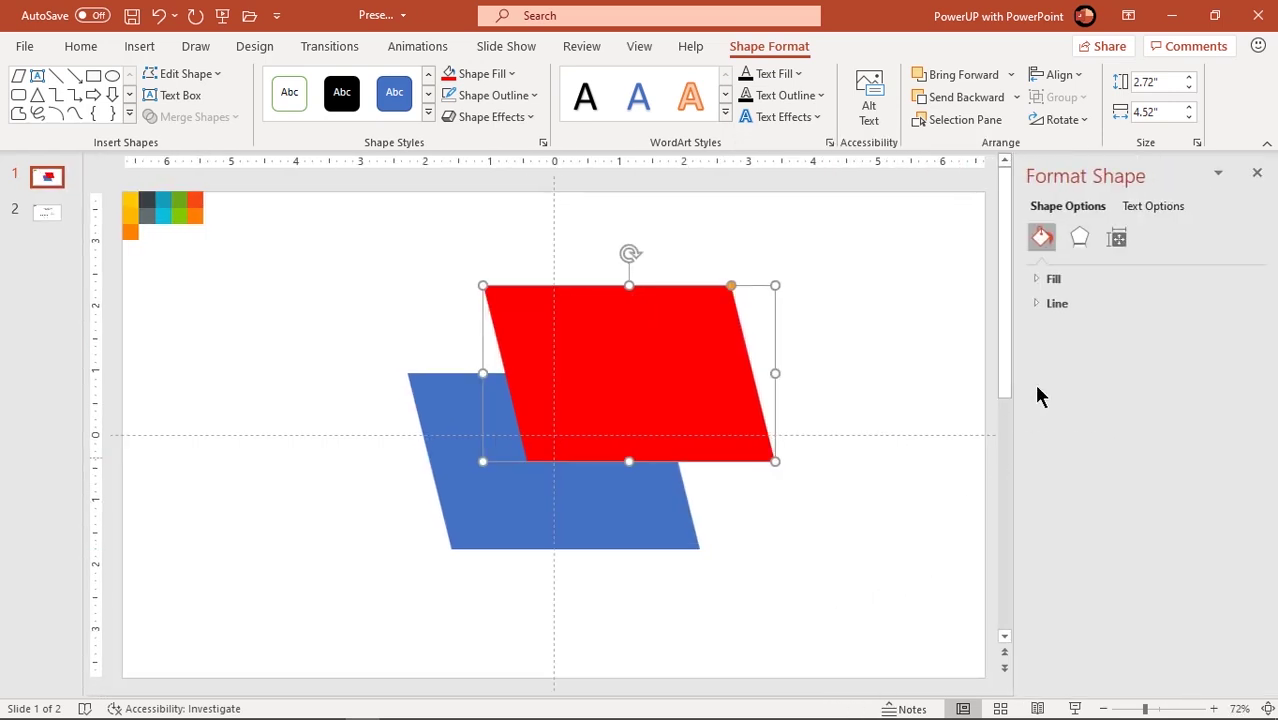
pyautogui.click(1052, 282)
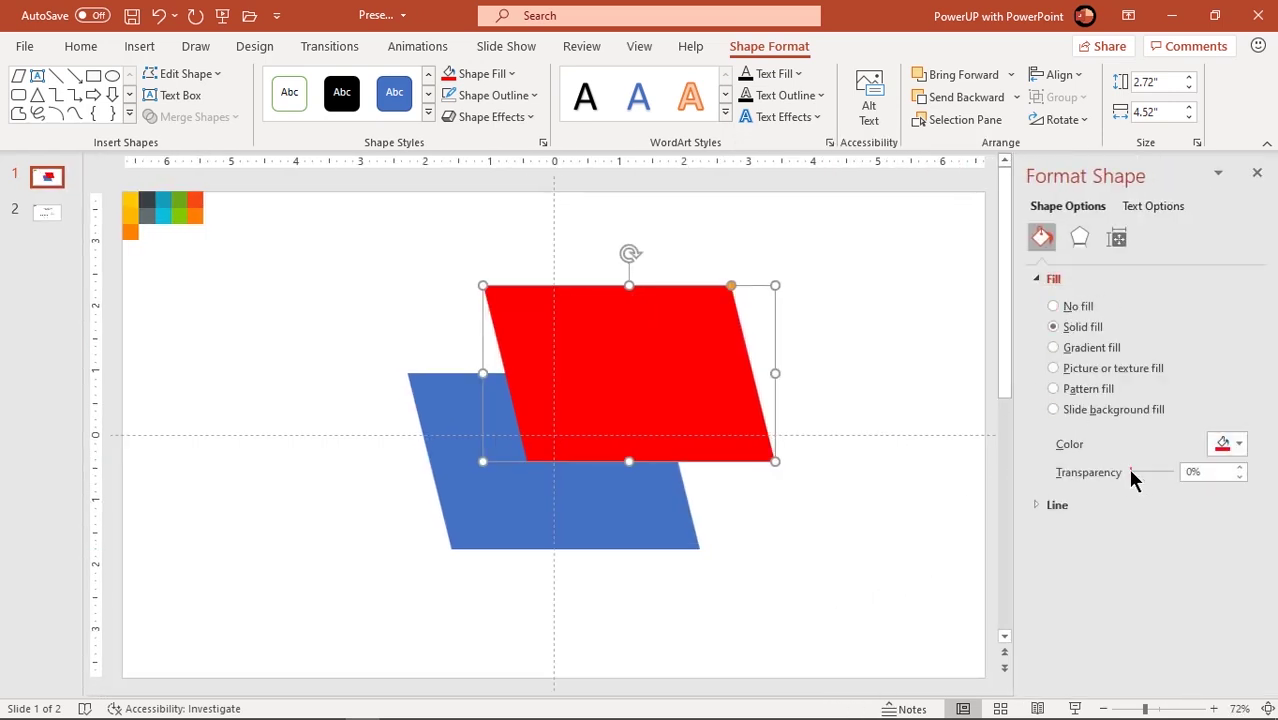
pyautogui.moveTo(1131, 471); pyautogui.dragTo(1160, 472)
# - Slant the red parallelogram more strongly and move it over the blue shape's upper edge
pyautogui.moveTo(642, 352); pyautogui.dragTo(634, 330)
pyautogui.moveTo(720, 260); pyautogui.dragTo(627, 262)
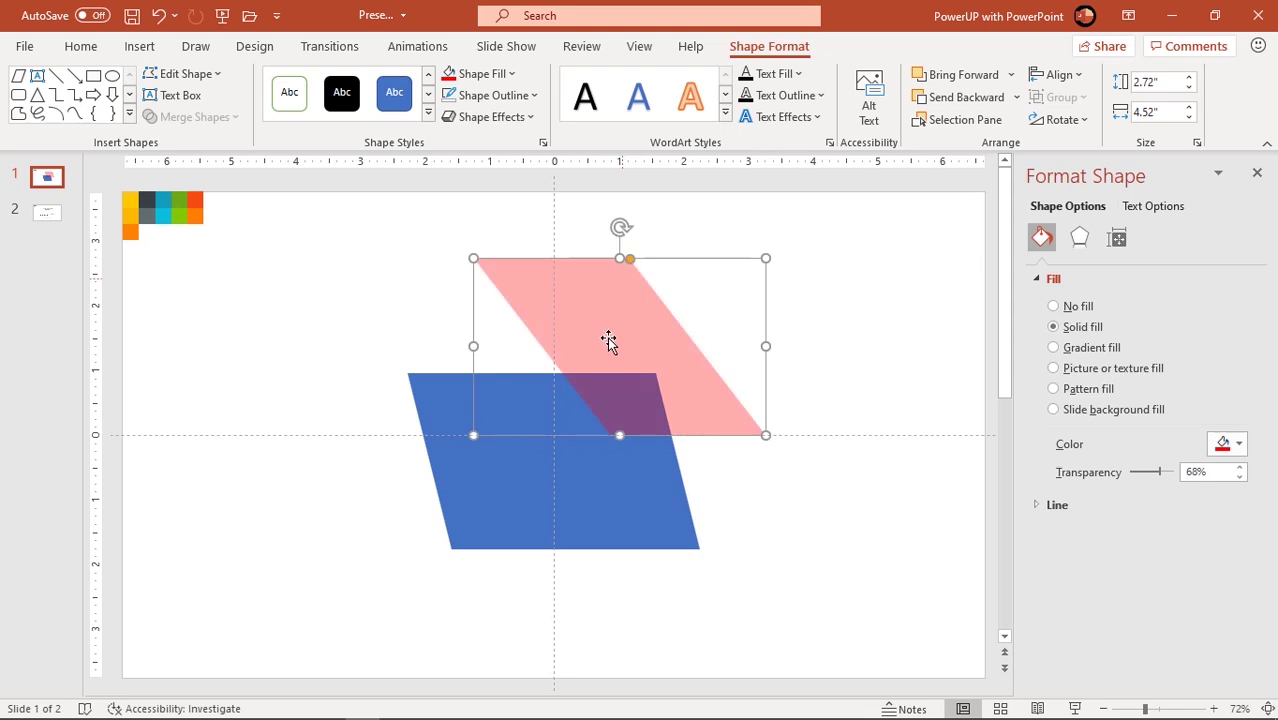
pyautogui.moveTo(608, 342); pyautogui.dragTo(519, 324)
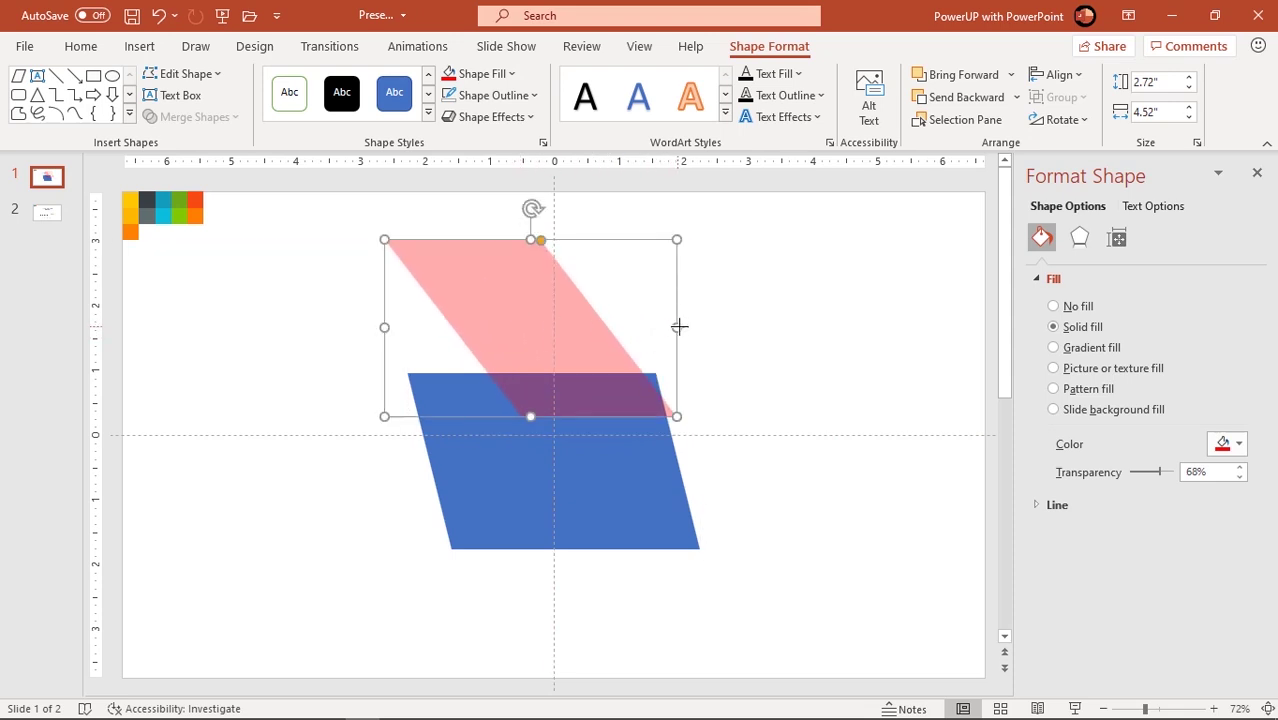
# - Widen the red parallelogram to about 5.61" and centre it on the vertical guide, covering the blue shape's upper right part
pyautogui.moveTo(679, 326); pyautogui.dragTo(714, 327)
pyautogui.moveTo(557, 343)
pyautogui.mouseDown()
pyautogui.moveTo(575, 342)
pyautogui.moveTo(536, 342)
pyautogui.mouseUp()
pyautogui.moveTo(706, 326); pyautogui.dragTo(740, 327)
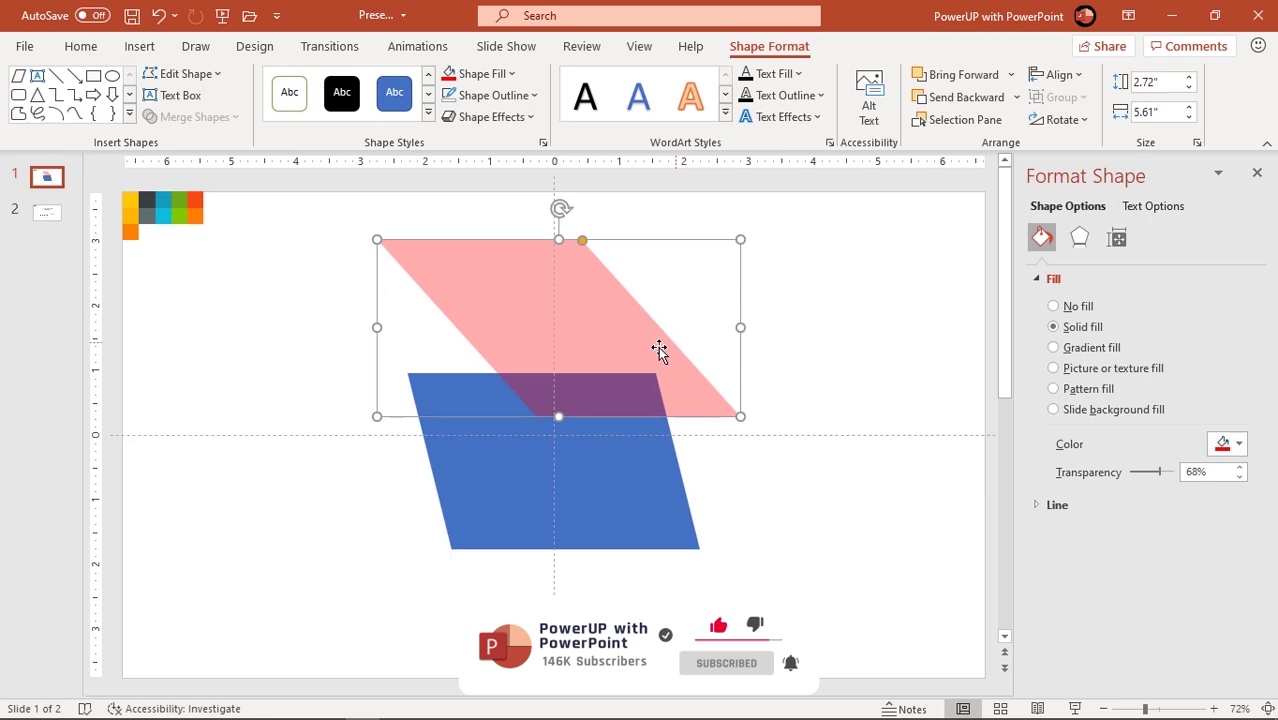
pyautogui.moveTo(659, 349); pyautogui.dragTo(634, 352)
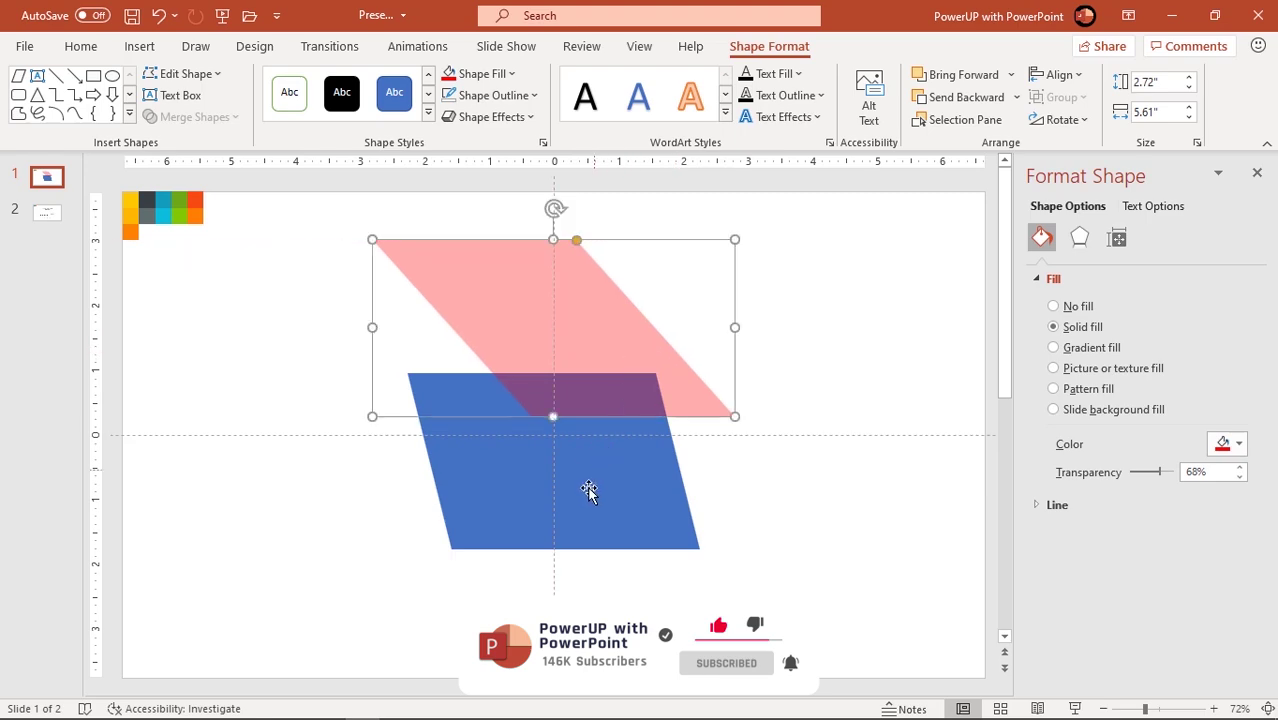
# - Subtract the red parallelogram from the blue one to cut out a folder shape with a tab
pyautogui.click(588, 491)
pyautogui.keyDown('shift'); pyautogui.click(596, 334); pyautogui.keyUp('shift')
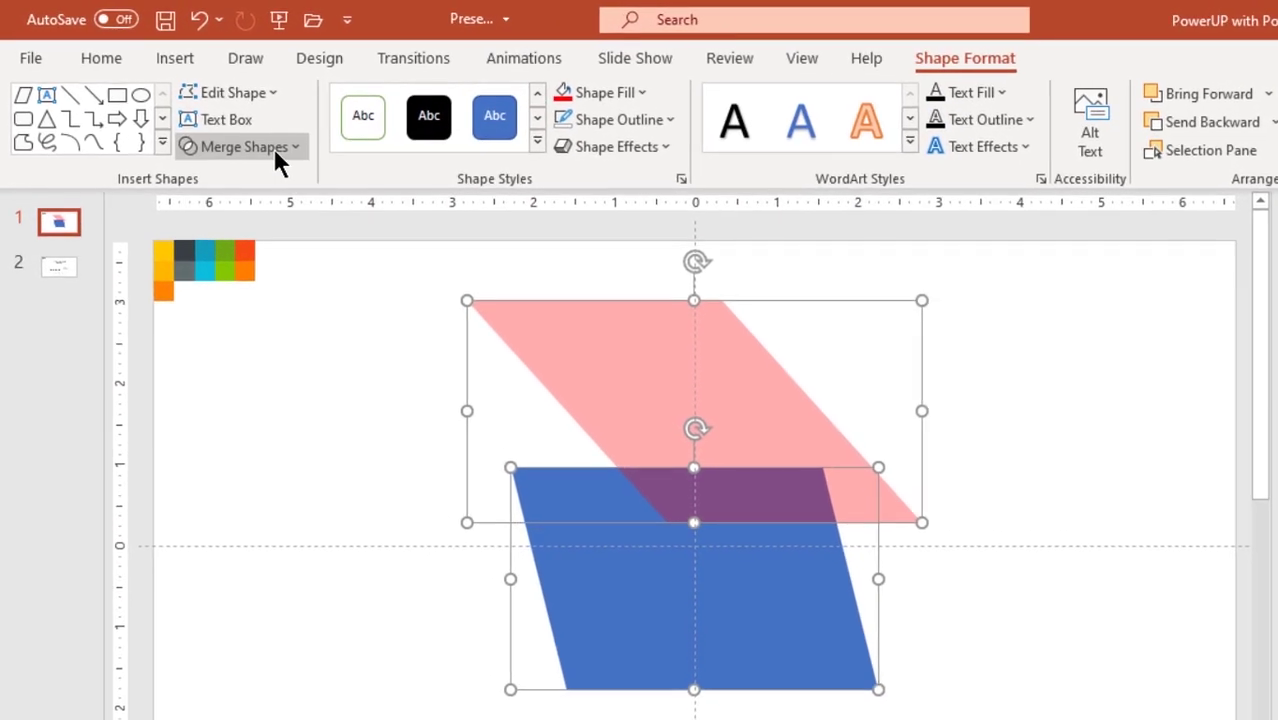
pyautogui.click(238, 129)
pyautogui.click(238, 311)
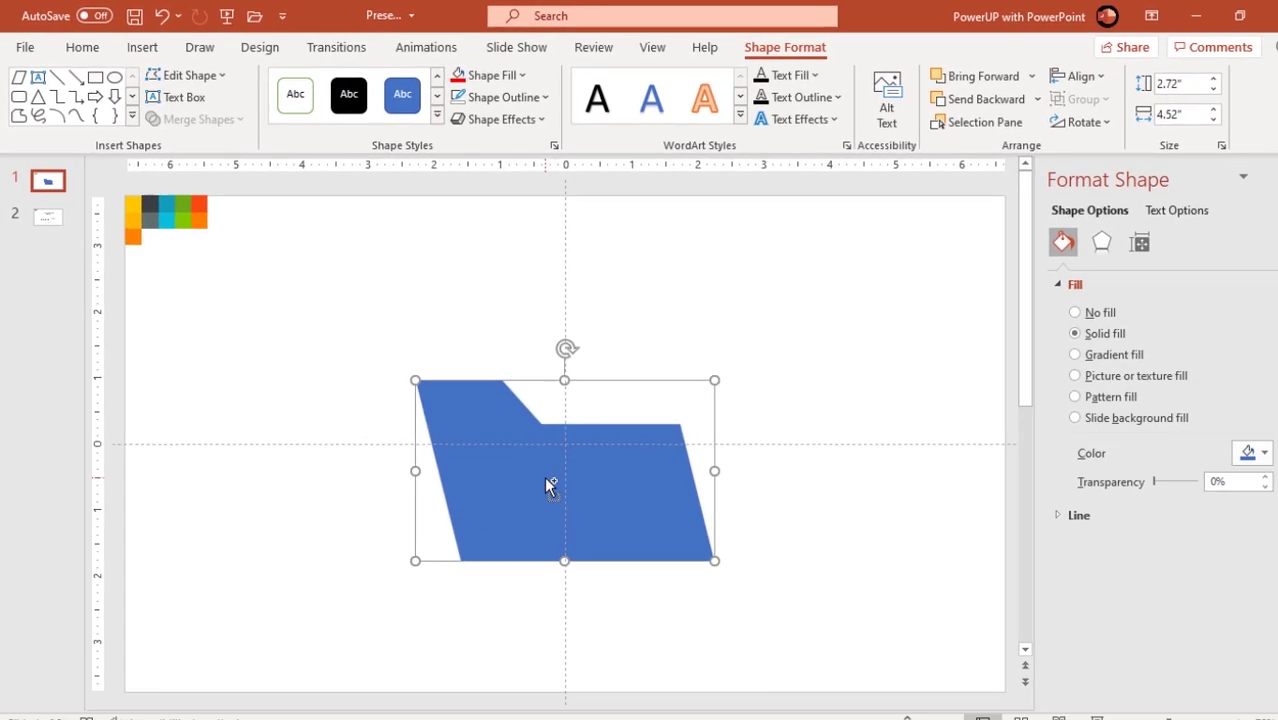
# - Start editing the folder shape's points and add one point on each side of its upper right corner
pyautogui.scroll(2, 544, 476)
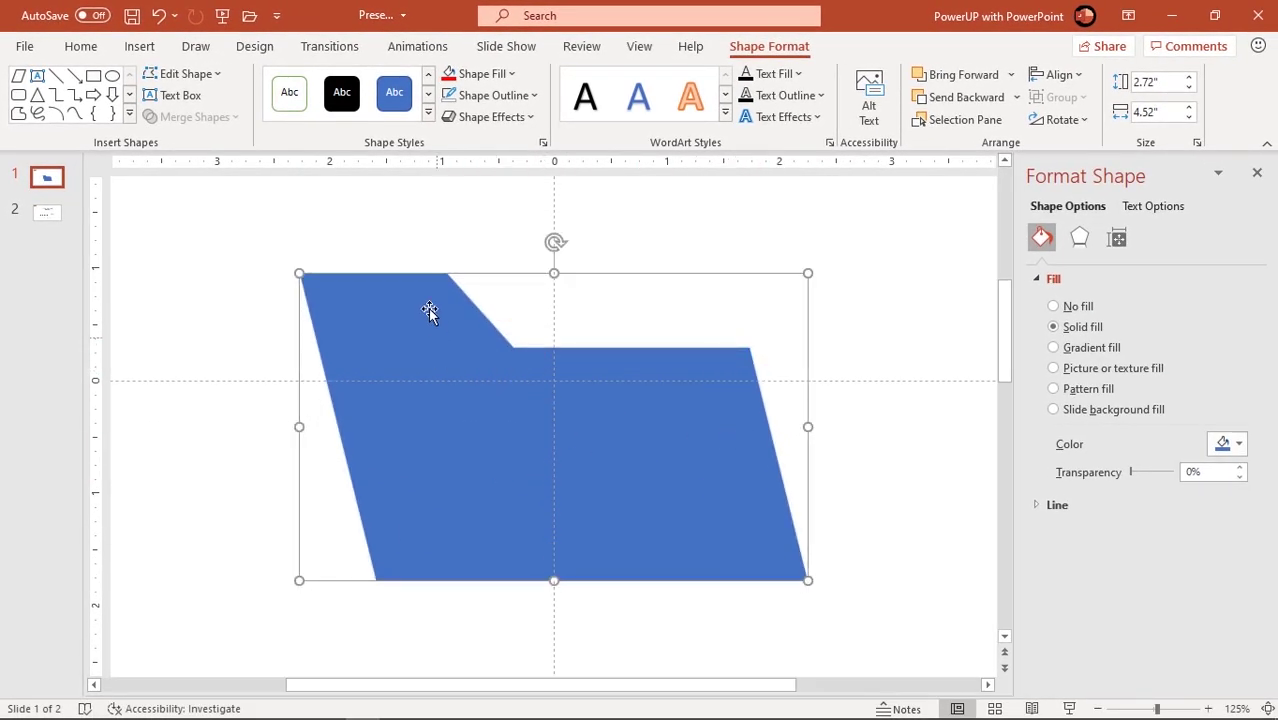
pyautogui.rightClick(523, 489)
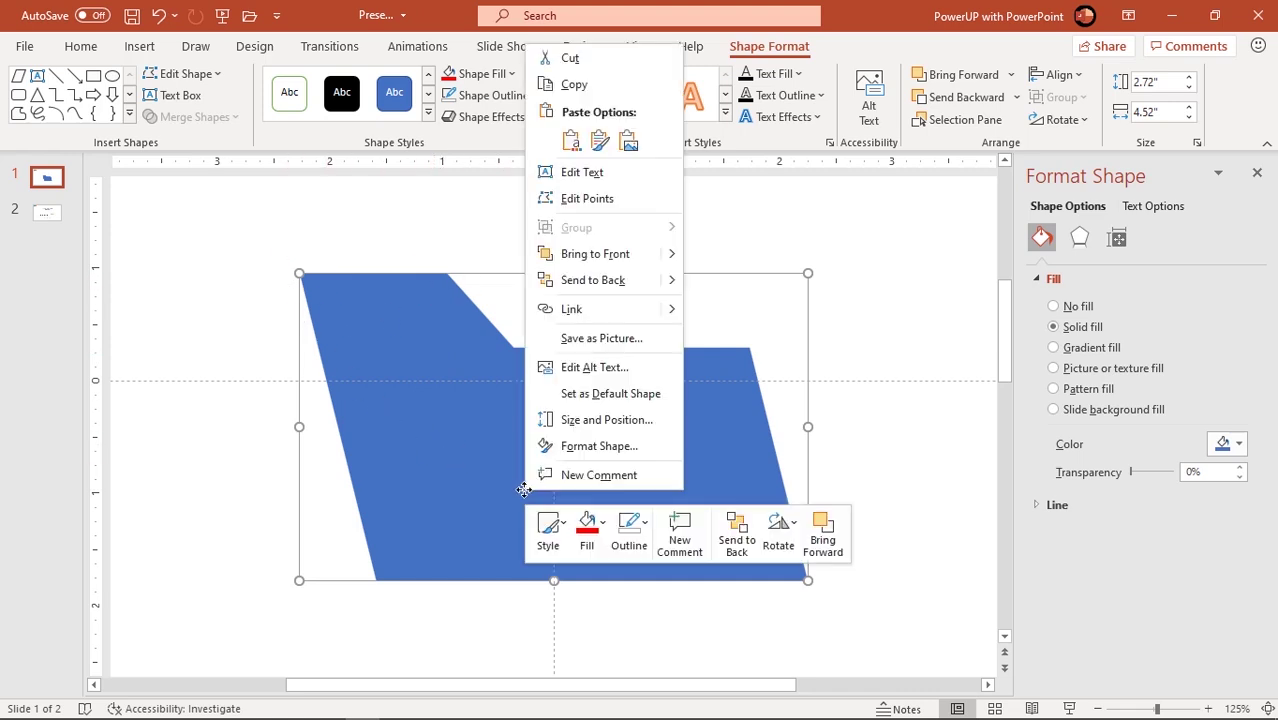
pyautogui.click(586, 199)
pyautogui.click(757, 377)
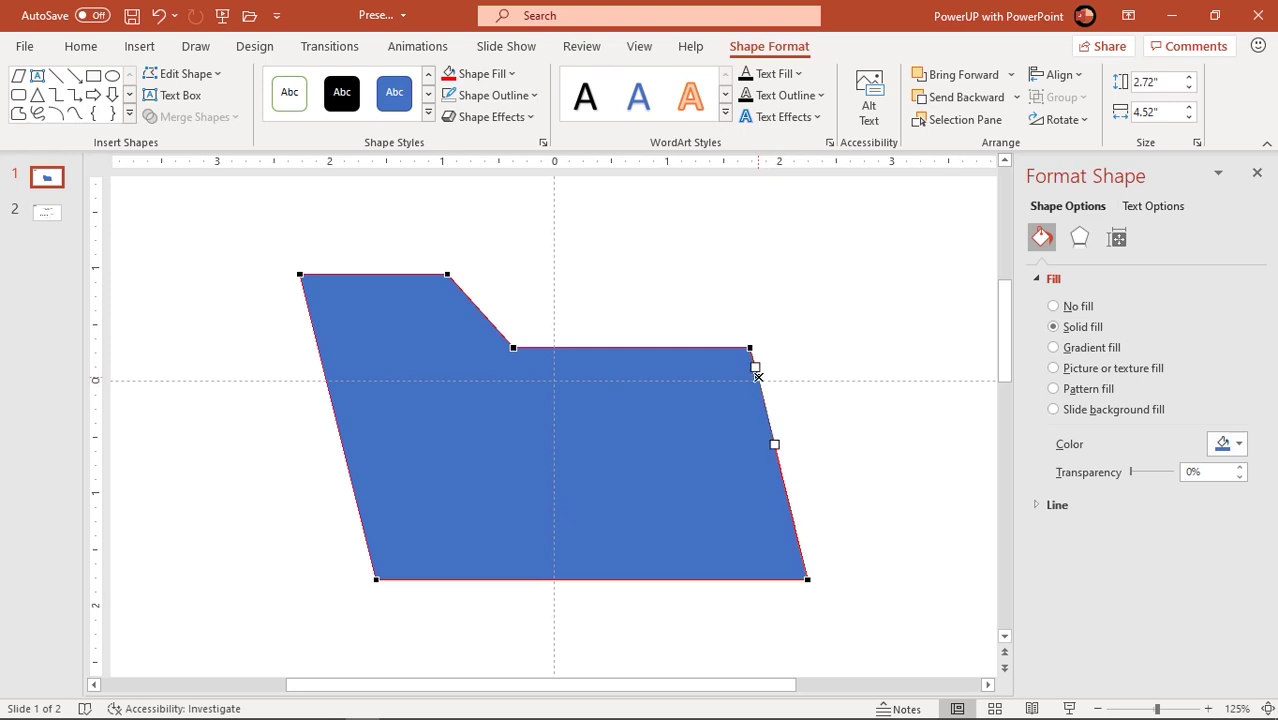
pyautogui.click(720, 346)
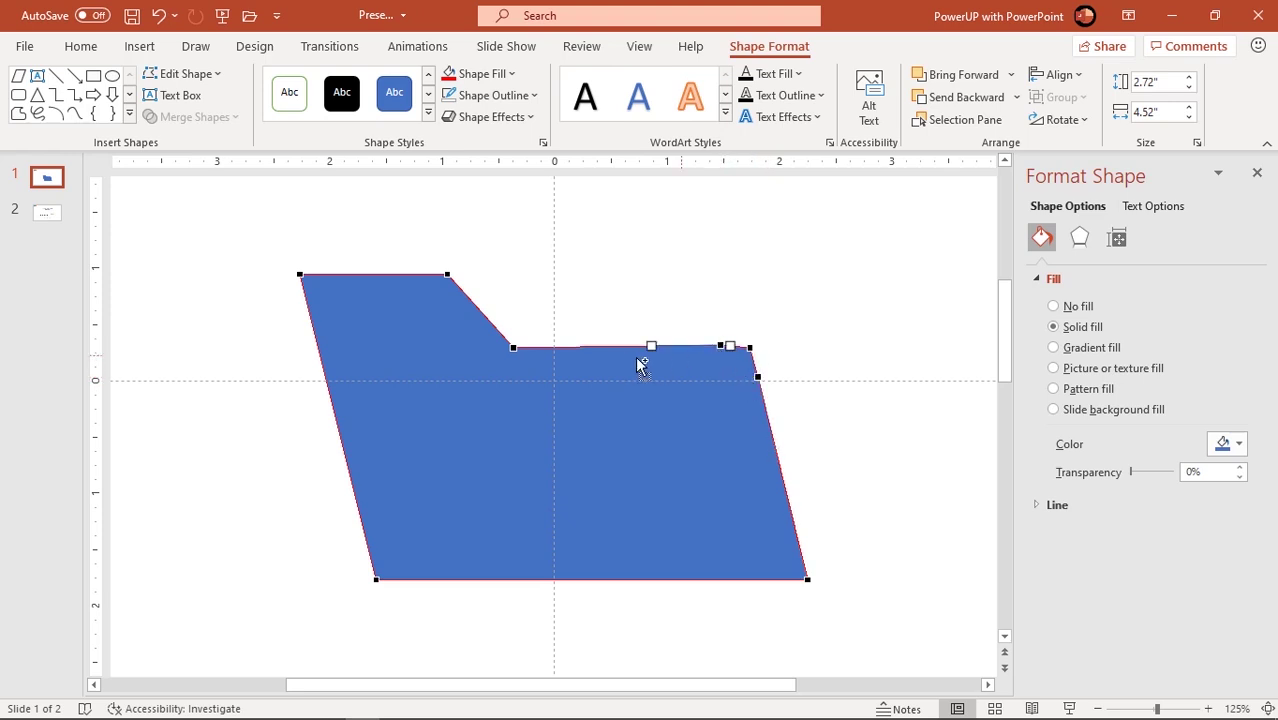
# - Add points on both sides of the inner corner and of the tab's two top corners
pyautogui.click(541, 347)
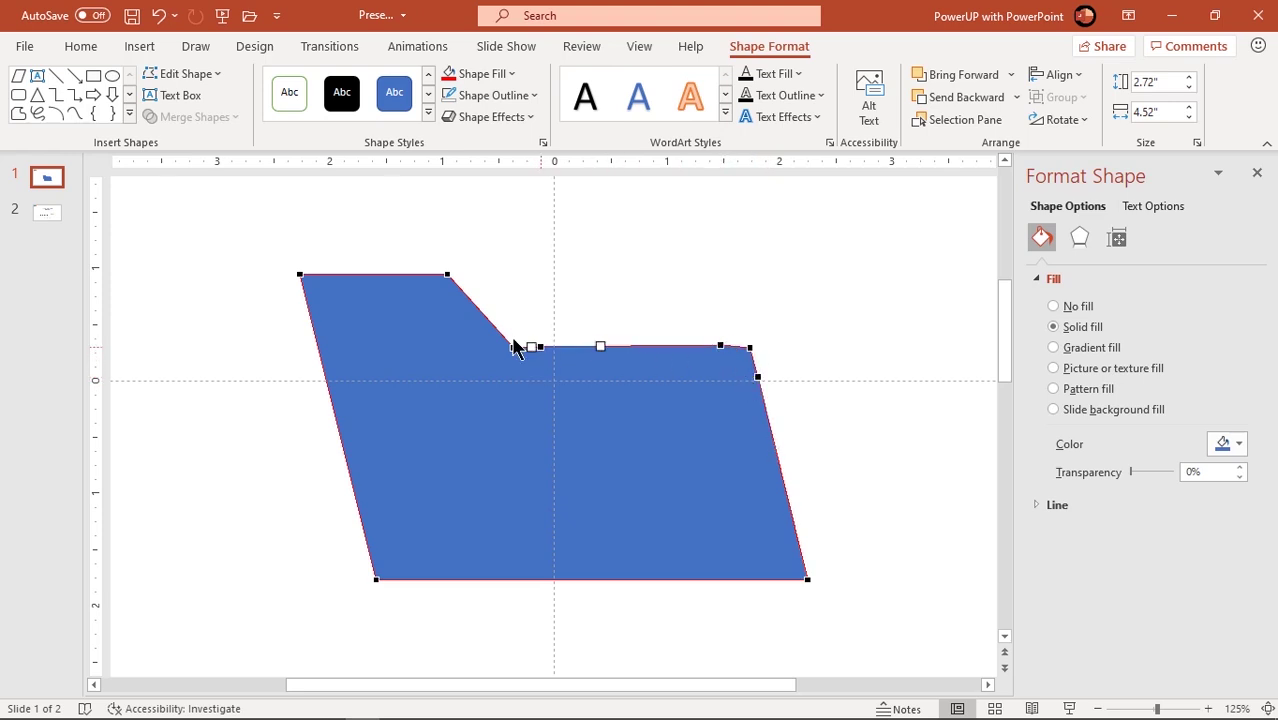
pyautogui.click(497, 332)
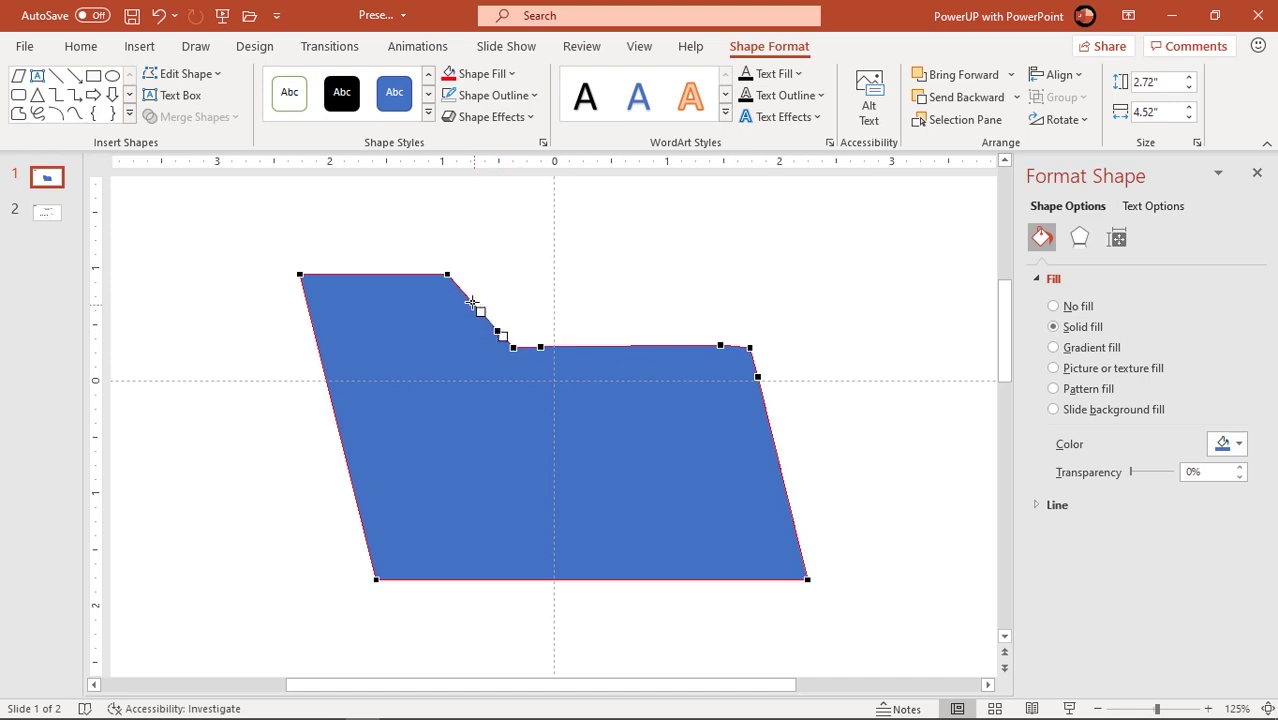
pyautogui.click(462, 290)
pyautogui.moveTo(423, 273); pyautogui.dragTo(382, 273)
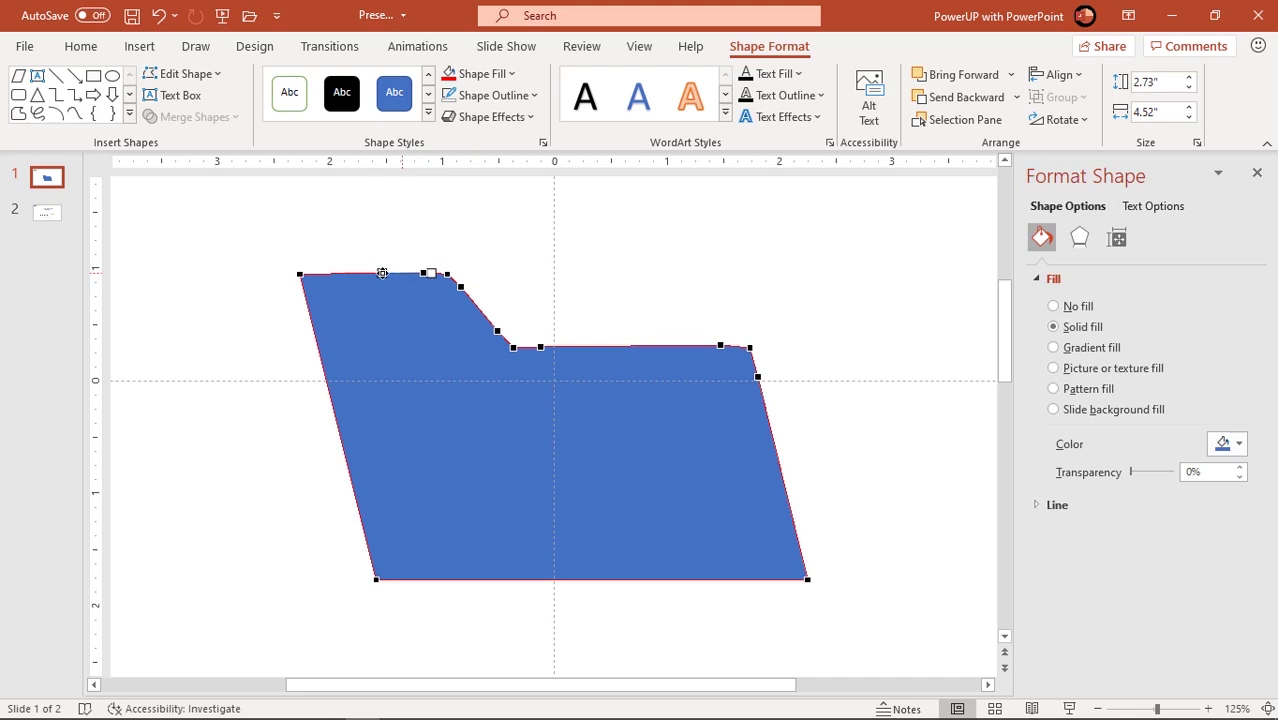
pyautogui.click(321, 273)
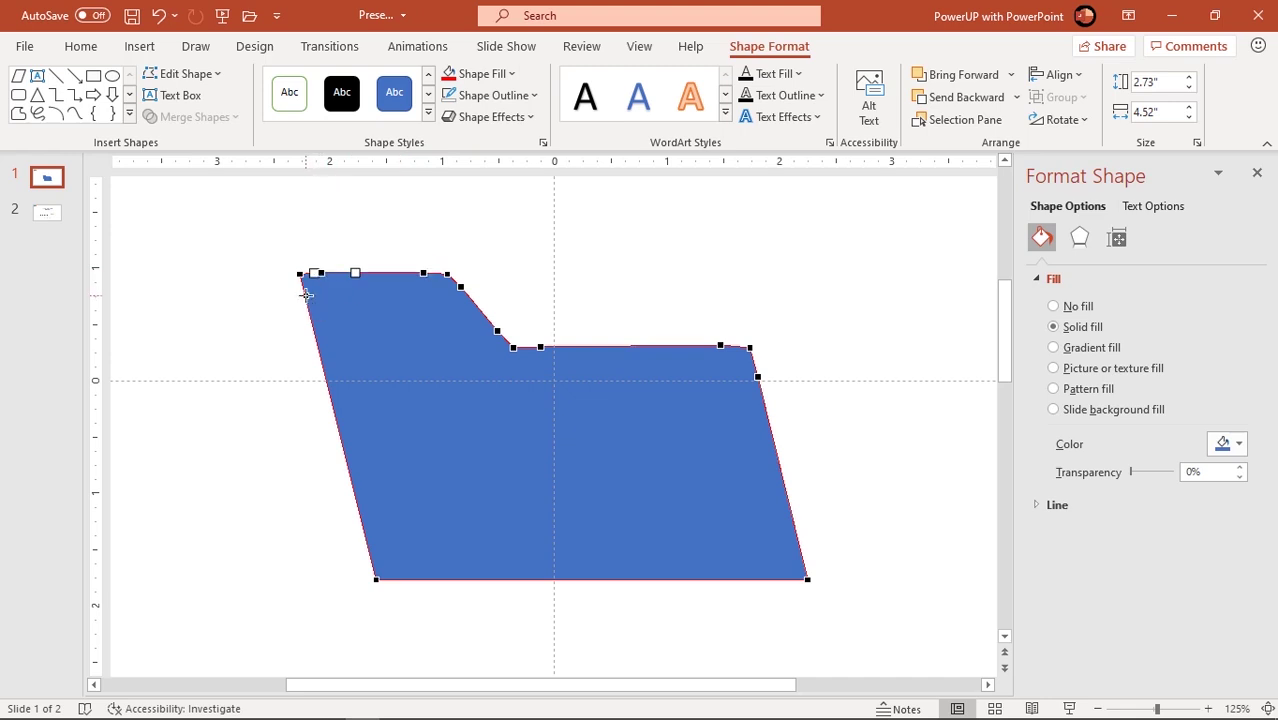
pyautogui.click(301, 275)
# - Delete the original corner points at the tab's two top corners, the inner corner and the upper right corner
pyautogui.rightClick(301, 275)
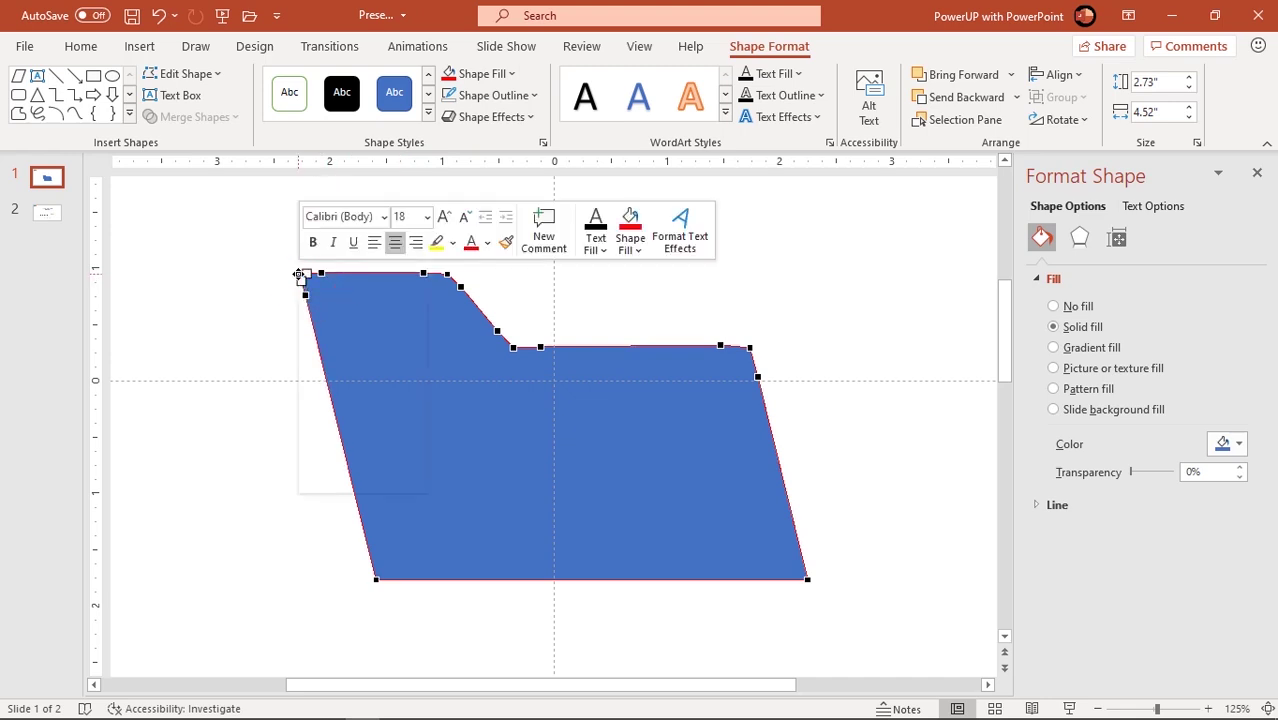
pyautogui.click(348, 315)
pyautogui.click(442, 273)
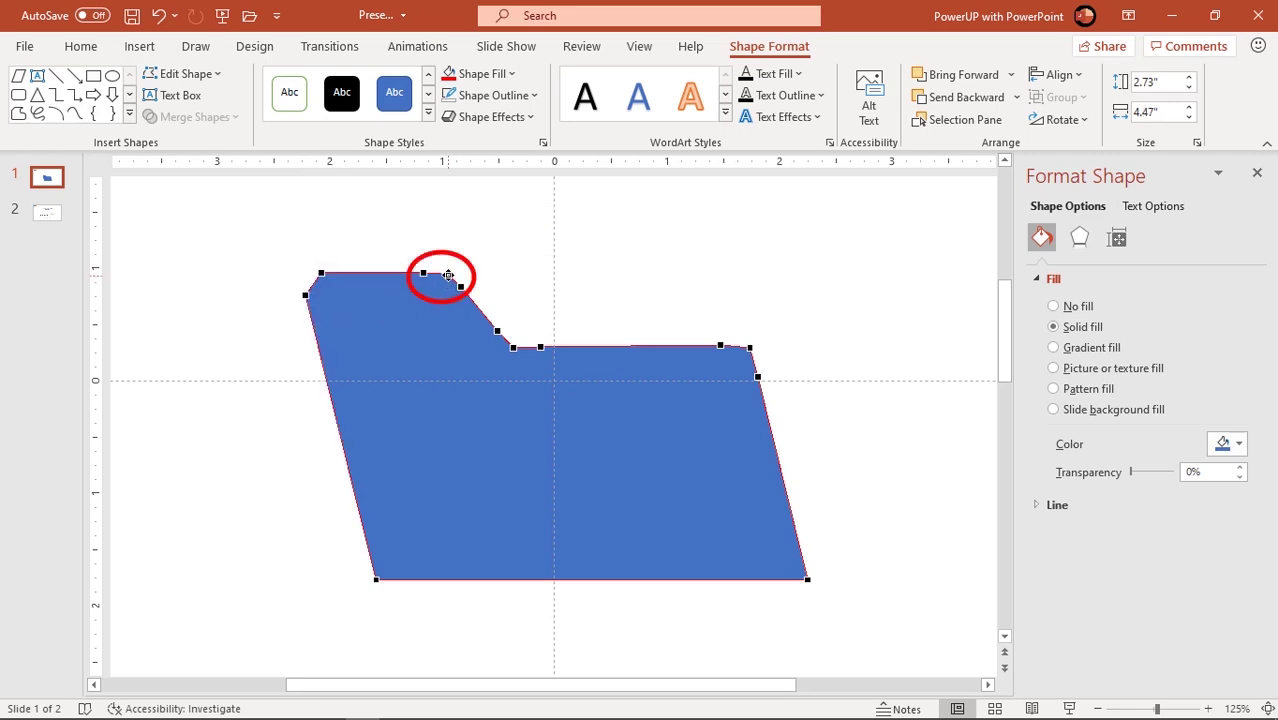
pyautogui.rightClick(443, 274)
pyautogui.click(485, 316)
pyautogui.click(497, 331)
pyautogui.rightClick(498, 332)
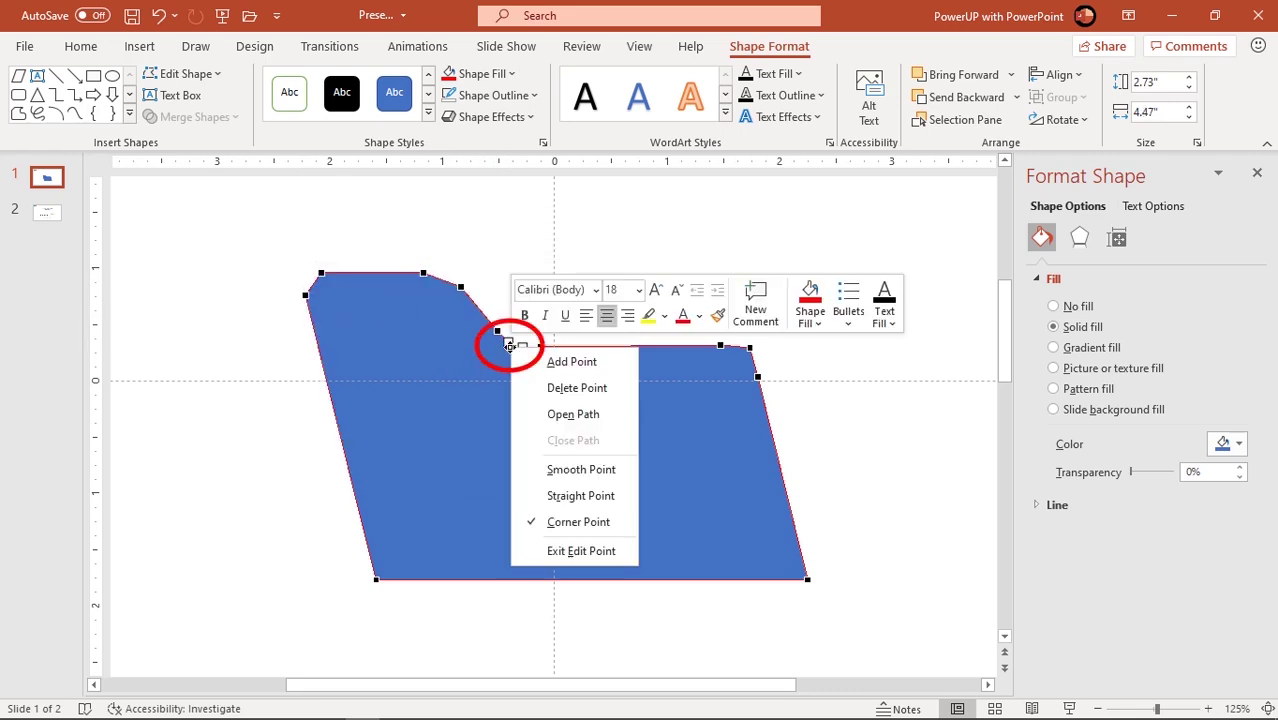
pyautogui.click(653, 385)
pyautogui.click(750, 347)
pyautogui.rightClick(751, 348)
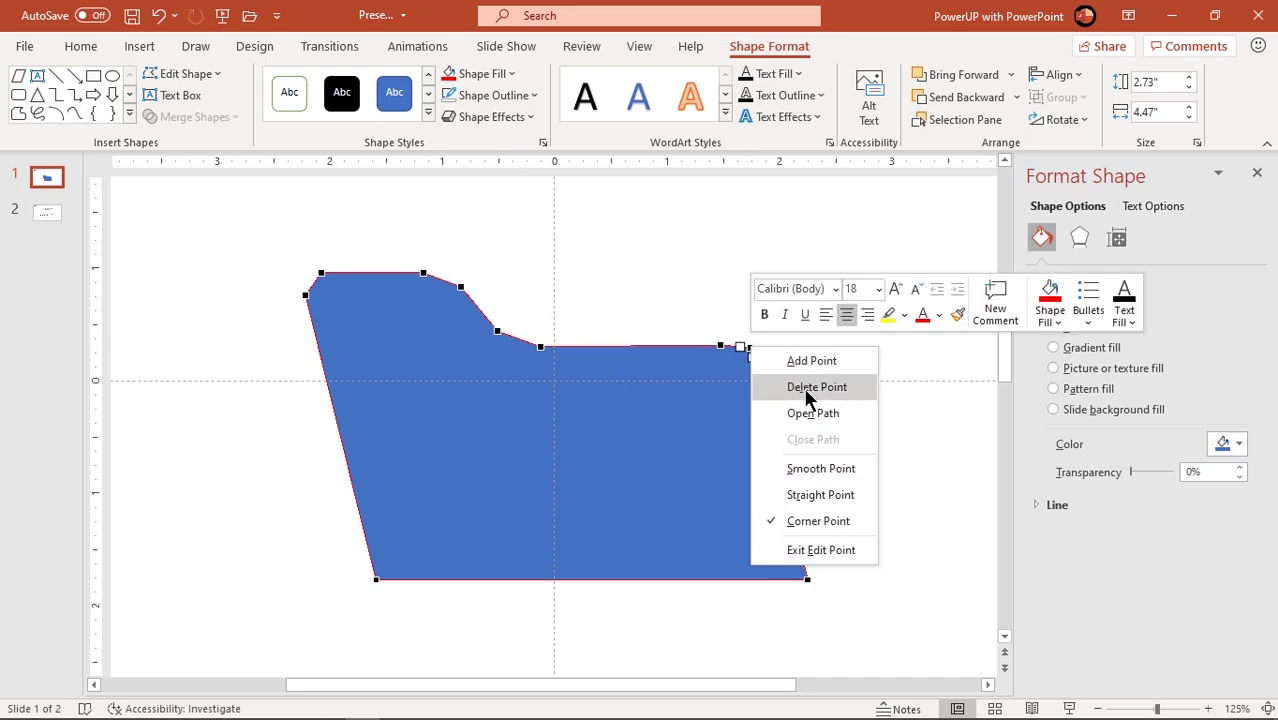
pyautogui.click(815, 384)
# - Round the folder's upper right corner and the inner corner below the tab by adjusting the curve handles of their points
pyautogui.scroll(2, 831, 381)
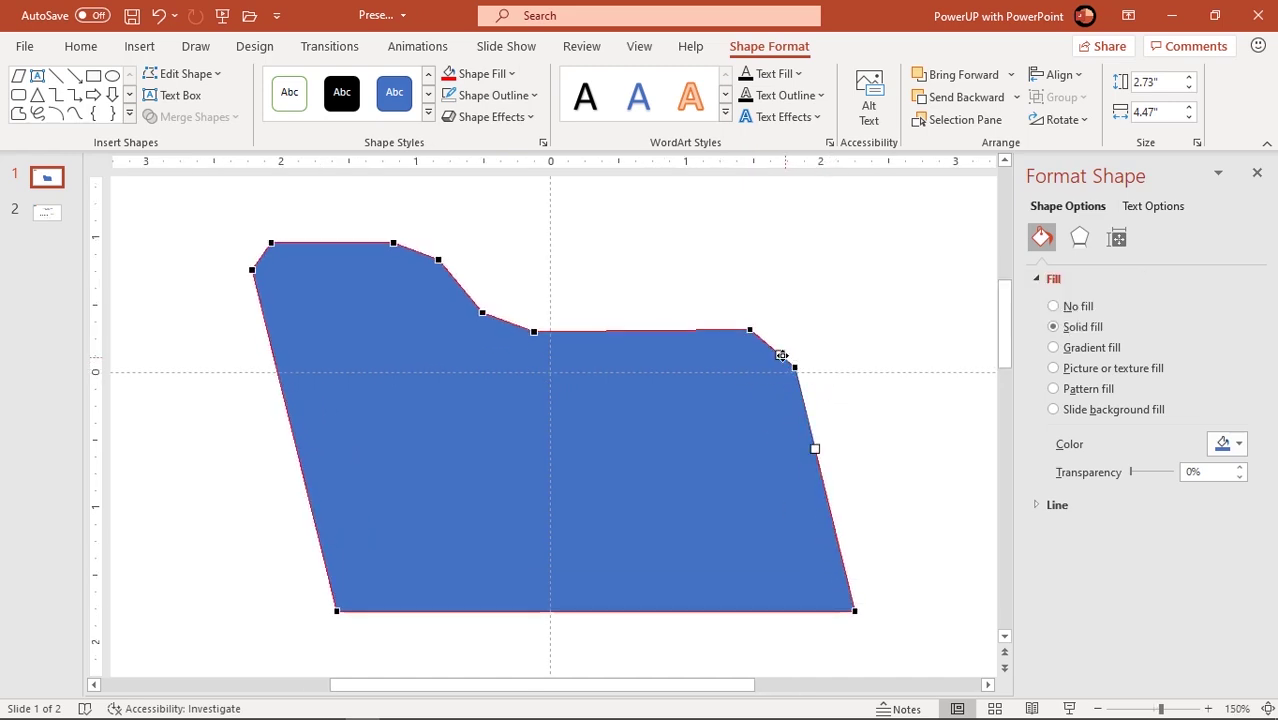
pyautogui.moveTo(781, 353)
pyautogui.mouseDown()
pyautogui.moveTo(790, 340)
pyautogui.moveTo(777, 330)
pyautogui.mouseUp()
pyautogui.click(752, 329)
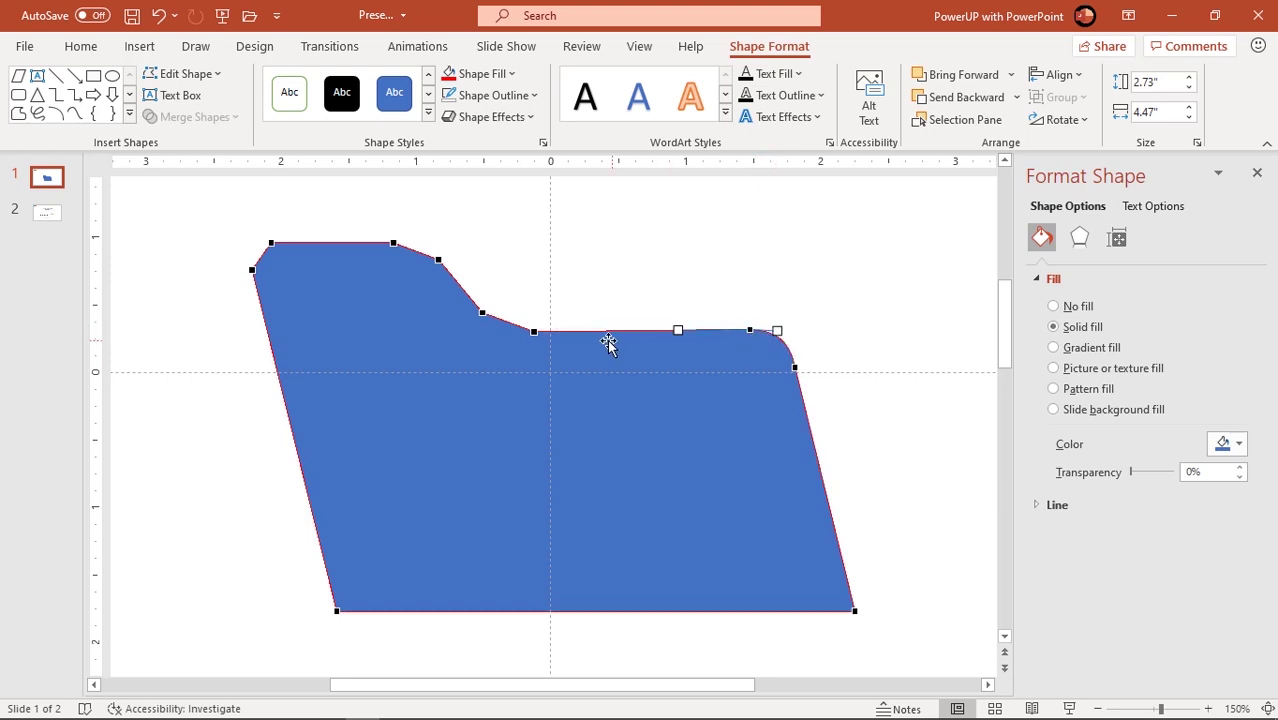
pyautogui.click(532, 332)
pyautogui.moveTo(517, 325); pyautogui.dragTo(515, 332)
pyautogui.click(485, 313)
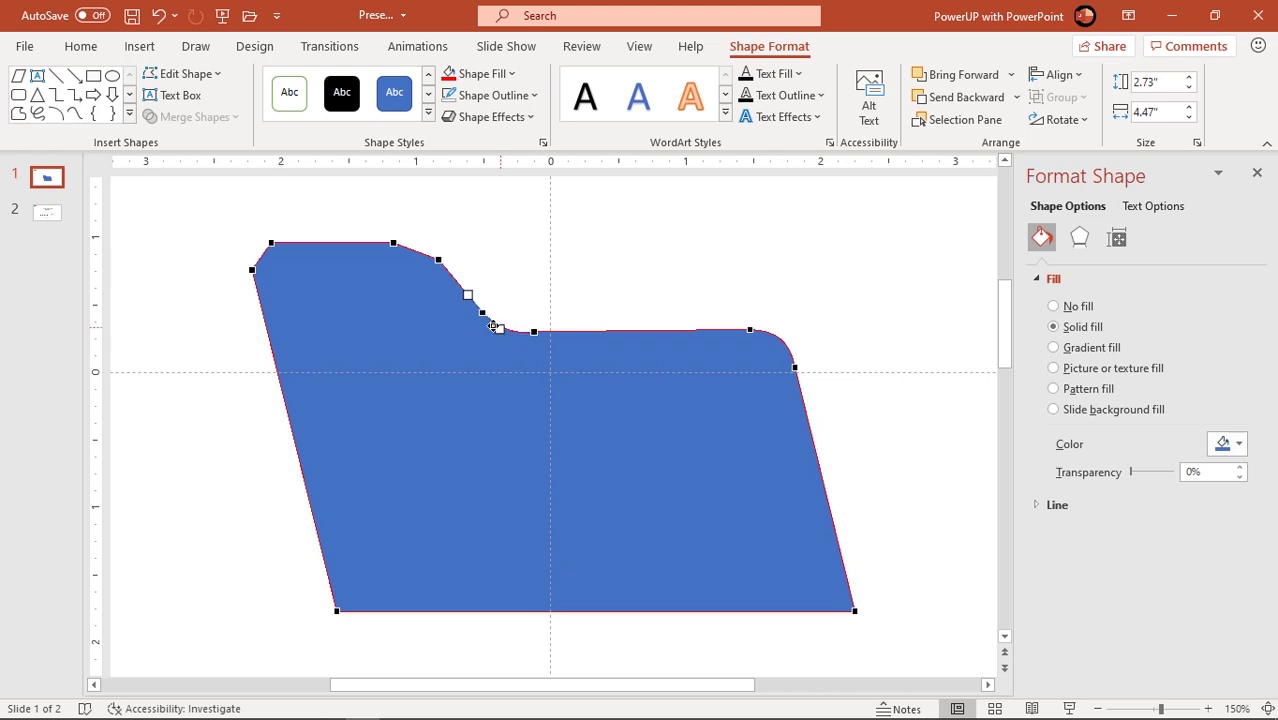
# - Round the tab's two top corners by adjusting the curve handles of their points, and finish editing the shape's points
pyautogui.click(438, 257)
pyautogui.moveTo(424, 251); pyautogui.dragTo(429, 246)
pyautogui.click(395, 243)
pyautogui.click(270, 242)
pyautogui.moveTo(265, 253); pyautogui.dragTo(255, 244)
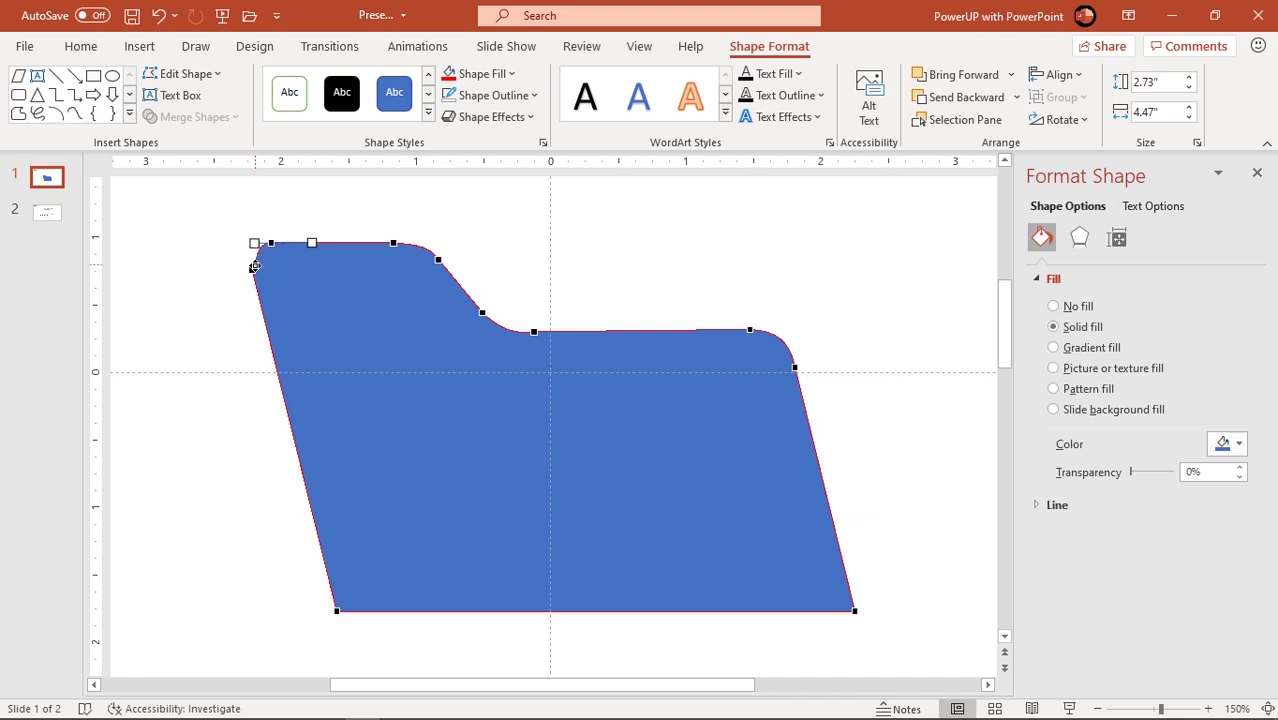
pyautogui.click(253, 270)
pyautogui.moveTo(258, 258); pyautogui.dragTo(253, 256)
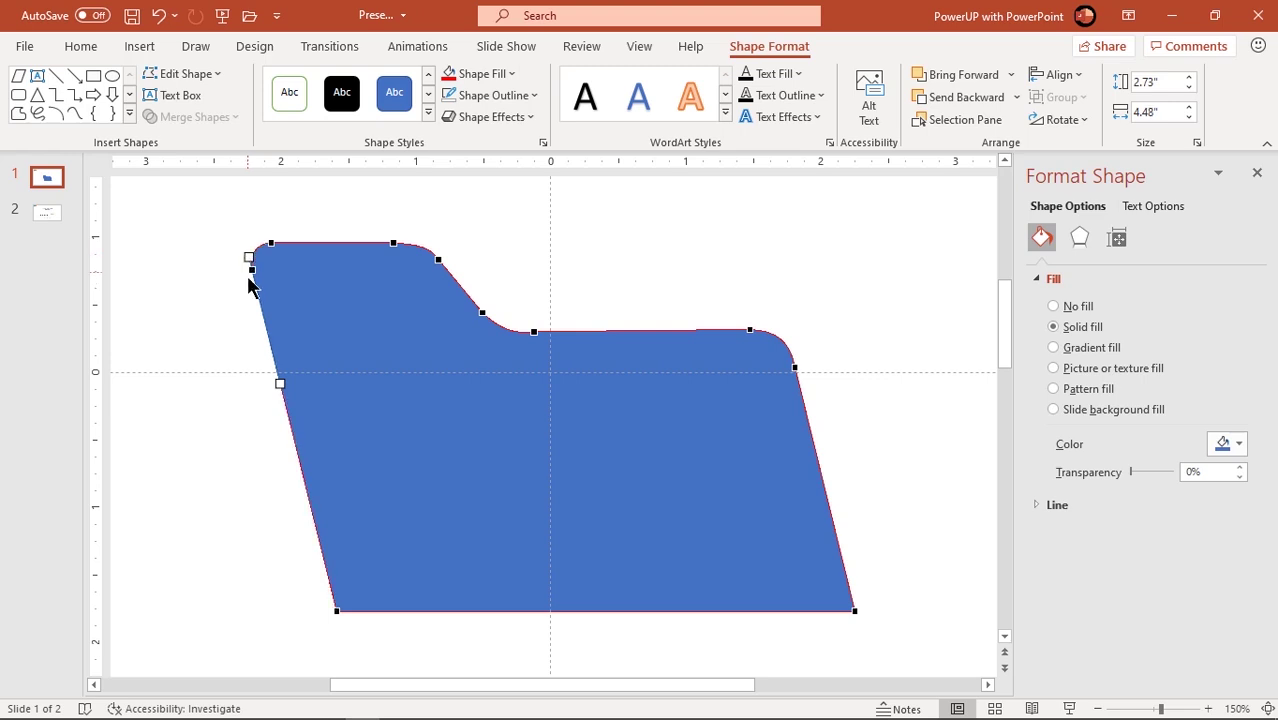
pyautogui.click(244, 310)
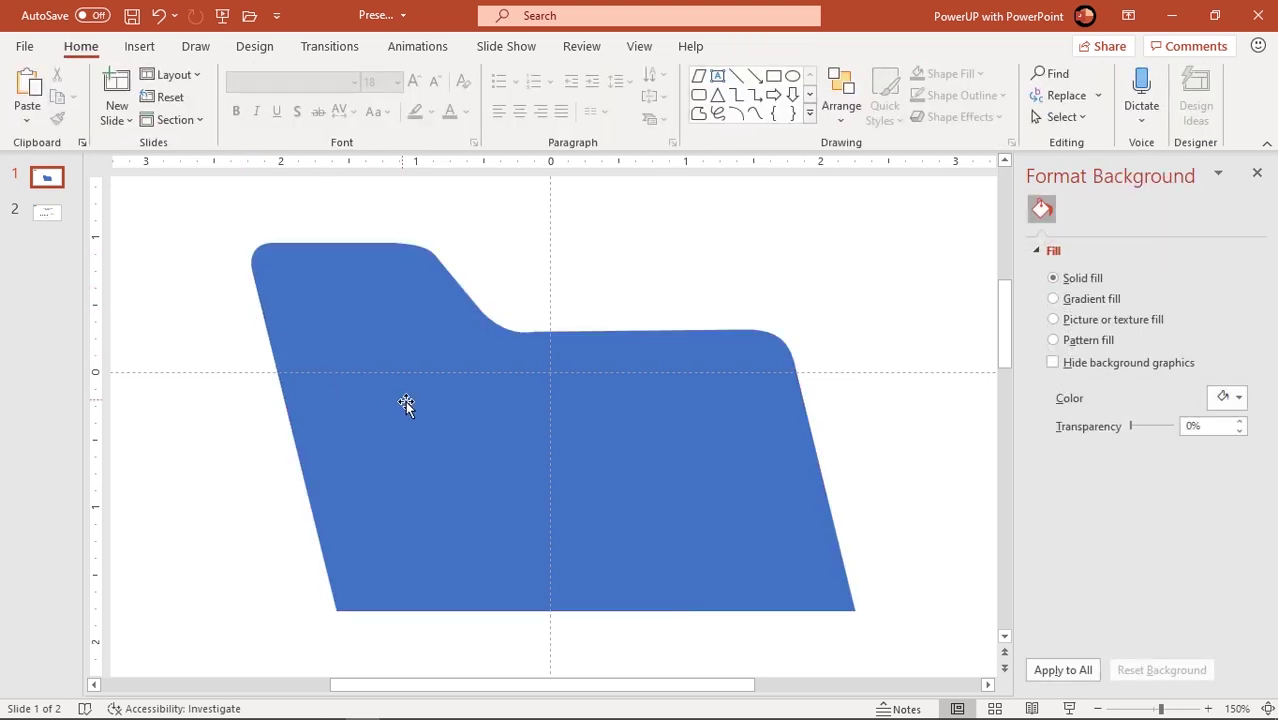
# - Lower the folder shape's top edge to reduce its height to 2.48"
pyautogui.click(441, 414)
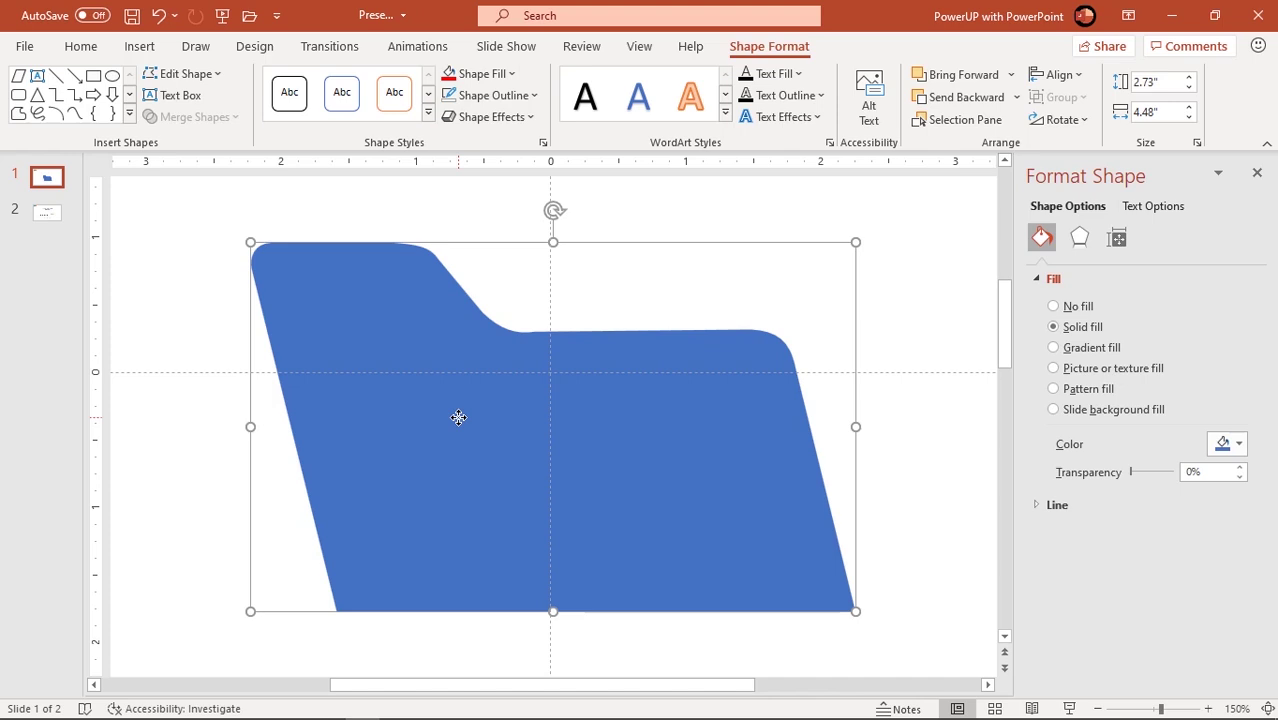
pyautogui.scroll(-8, 458, 417)
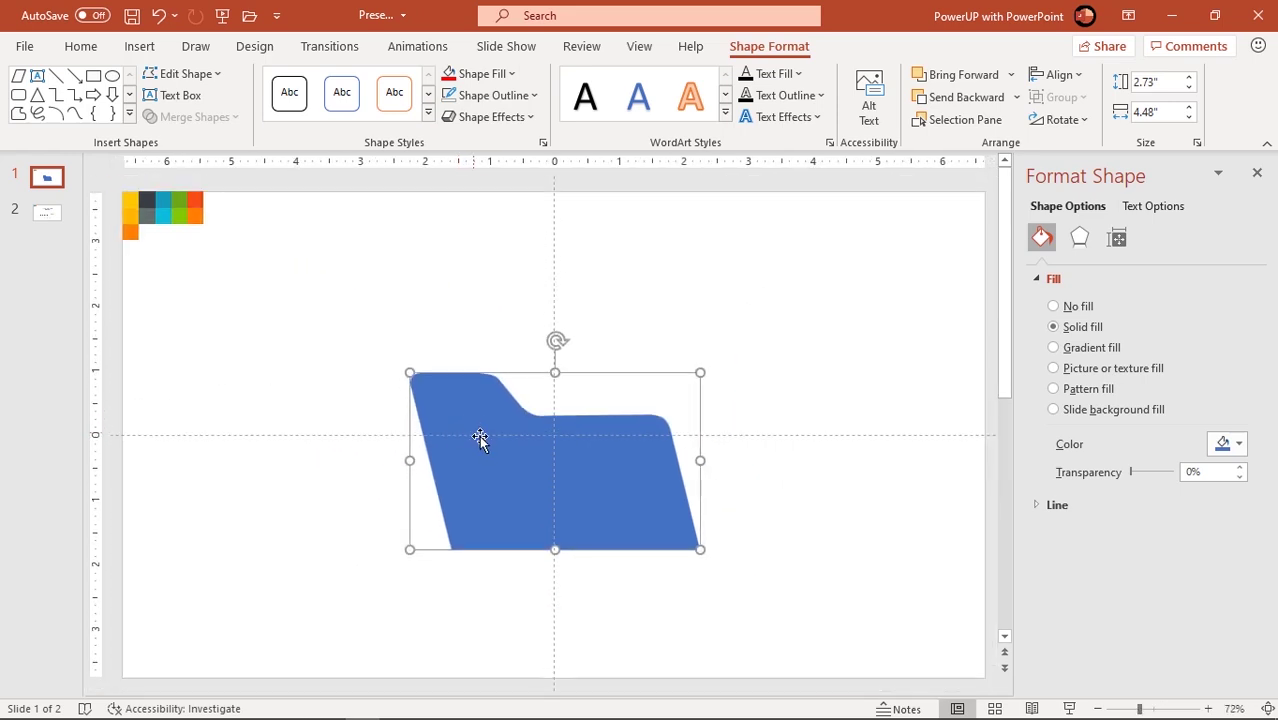
pyautogui.moveTo(555, 372); pyautogui.dragTo(552, 391)
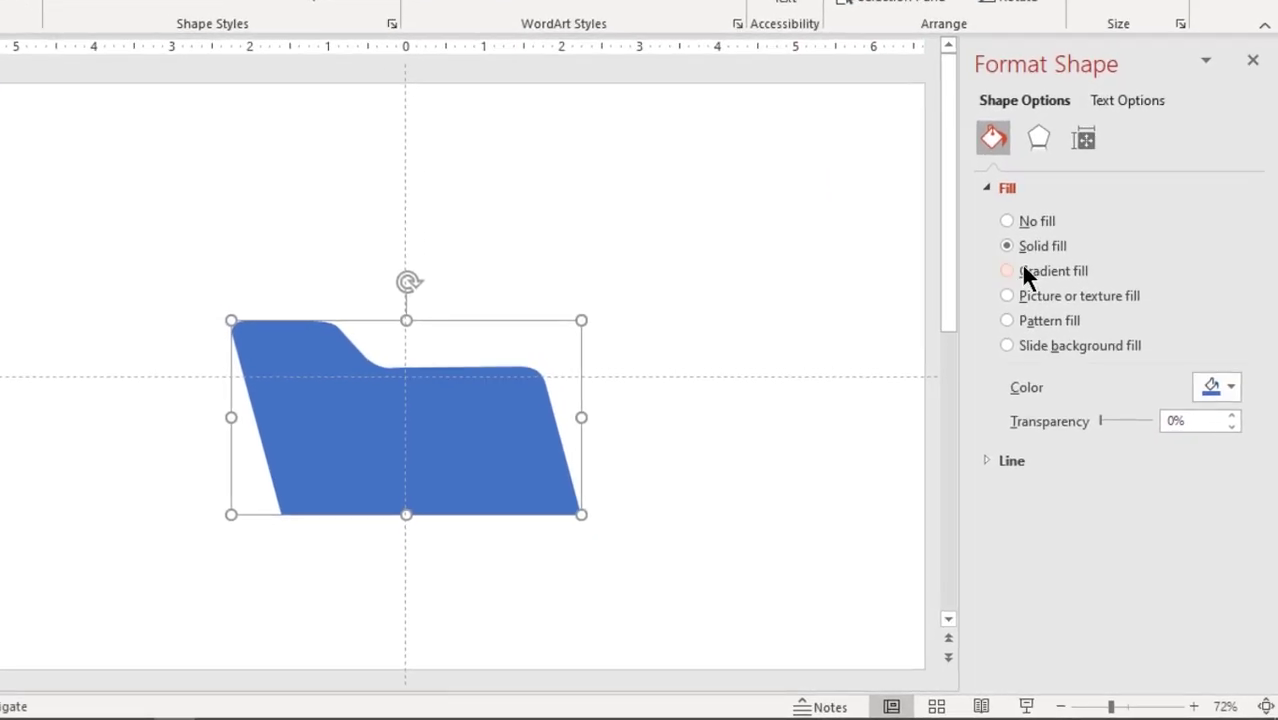
# - Give the folder a gradient fill and remove two gradient stops, keeping the ones at 0% and 74%
pyautogui.click(1024, 270)
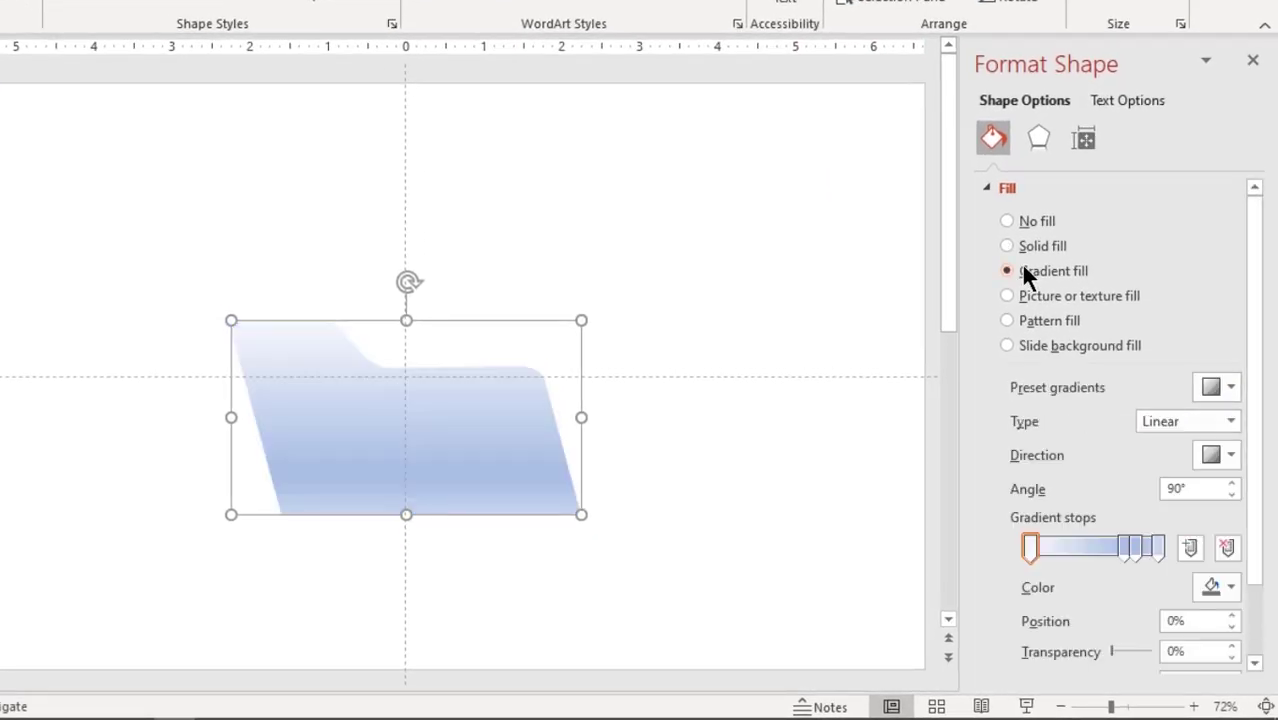
pyautogui.click(1160, 545)
pyautogui.click(1225, 547)
pyautogui.click(1225, 547)
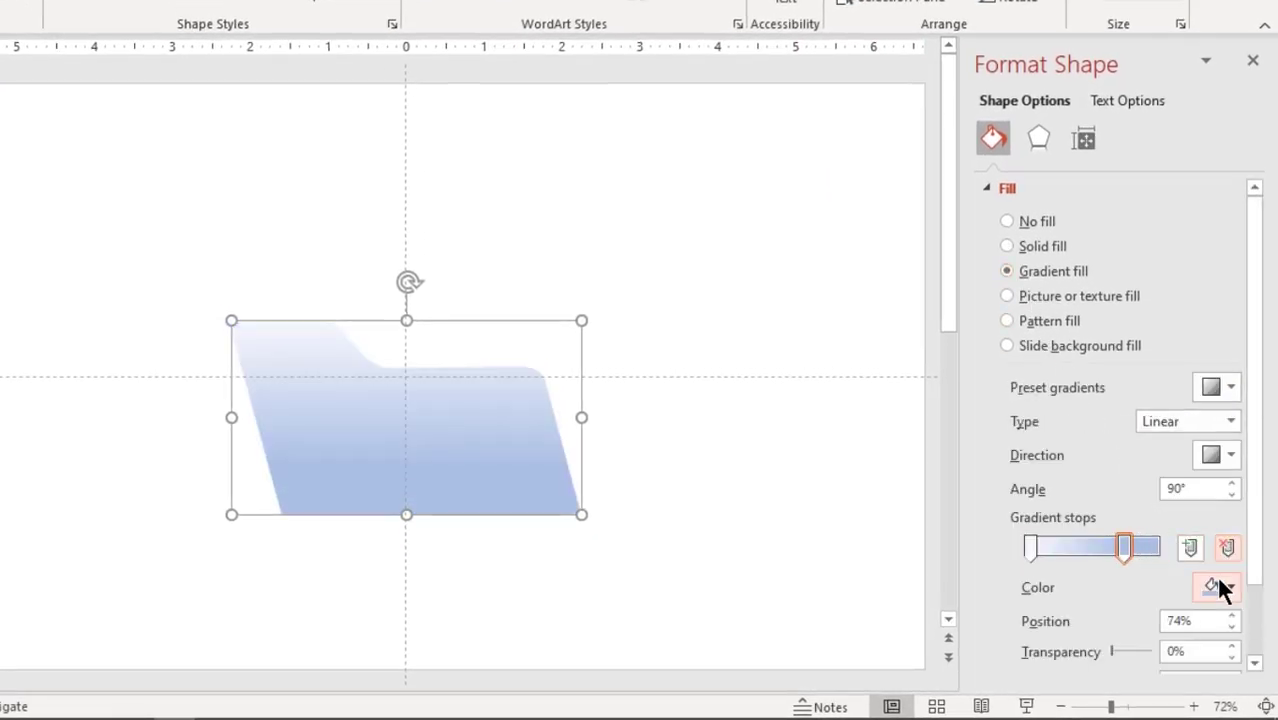
# - Sample the slide palette's amber for the 74% gradient stop and its lighter yellow for the 0% stop
pyautogui.click(1222, 587)
pyautogui.click(1124, 561)
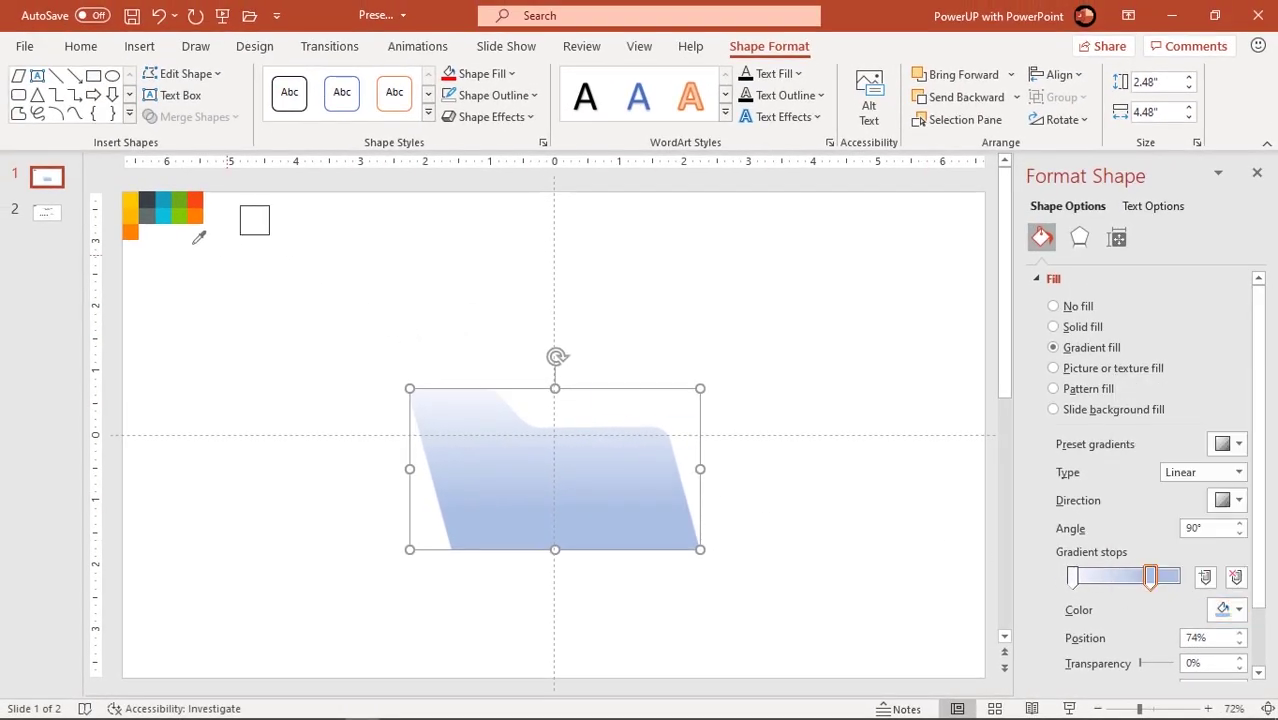
pyautogui.click(130, 214)
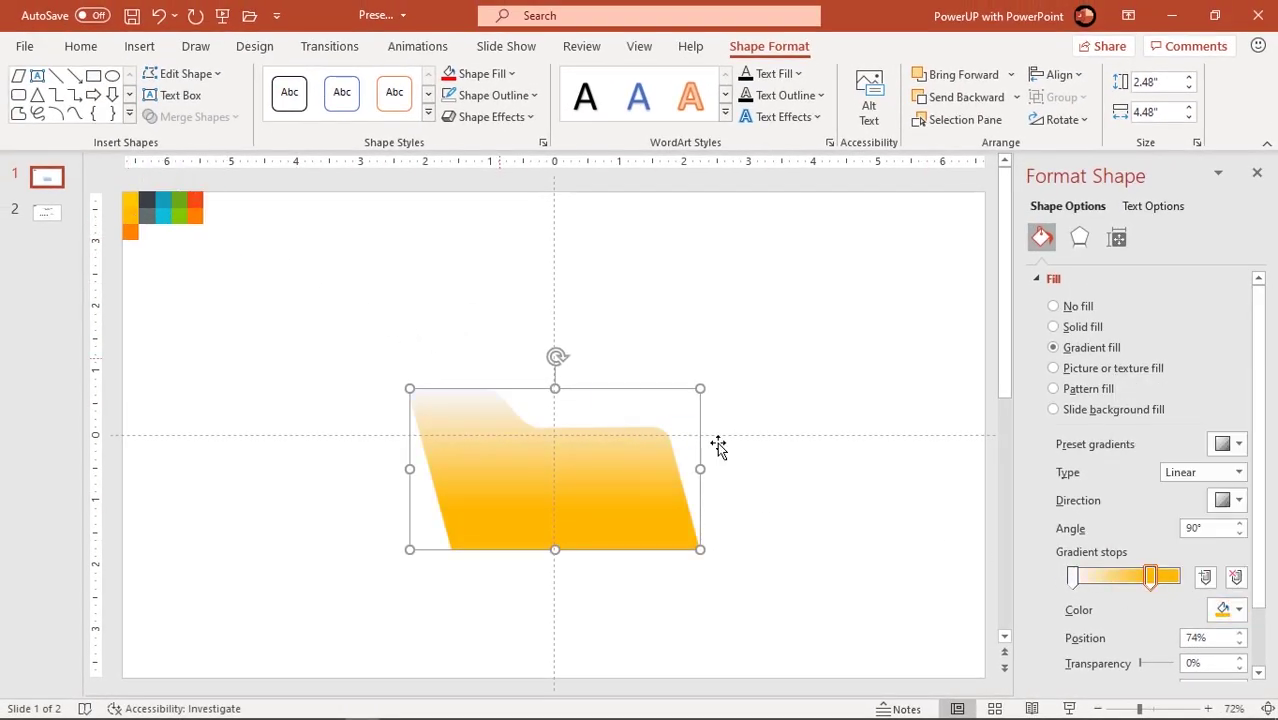
pyautogui.click(1073, 578)
pyautogui.click(1230, 609)
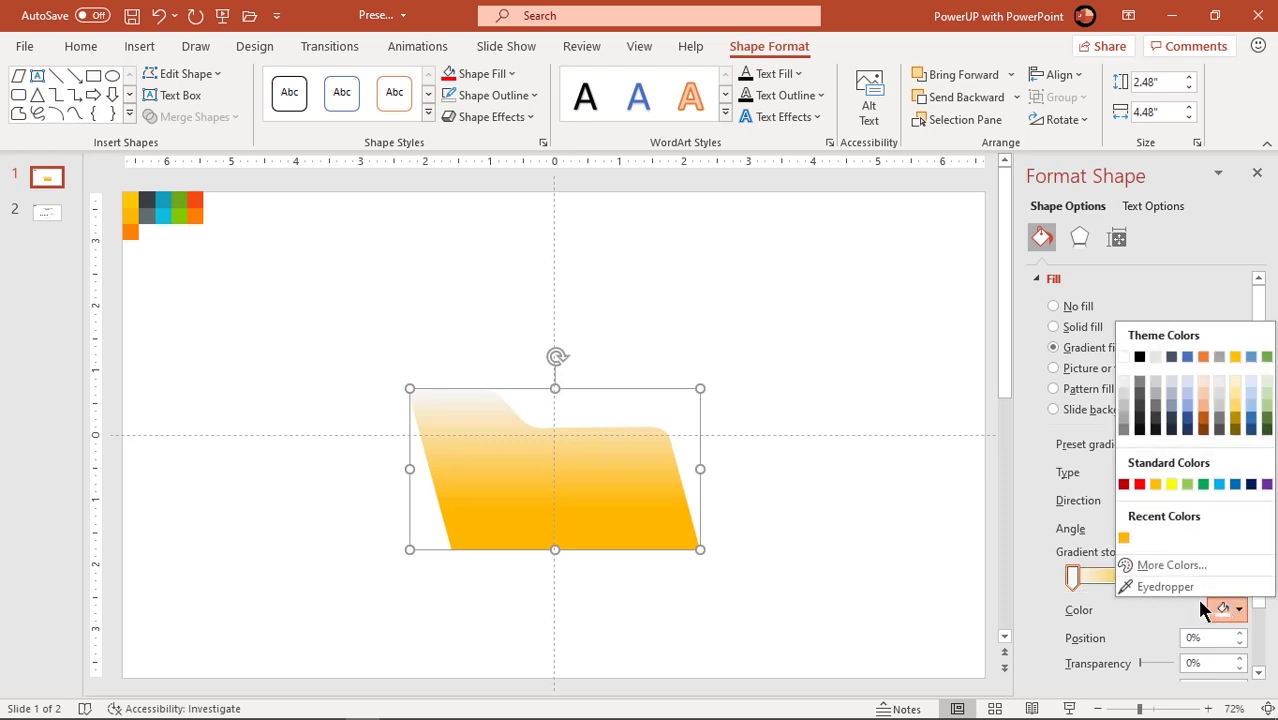
pyautogui.click(1175, 589)
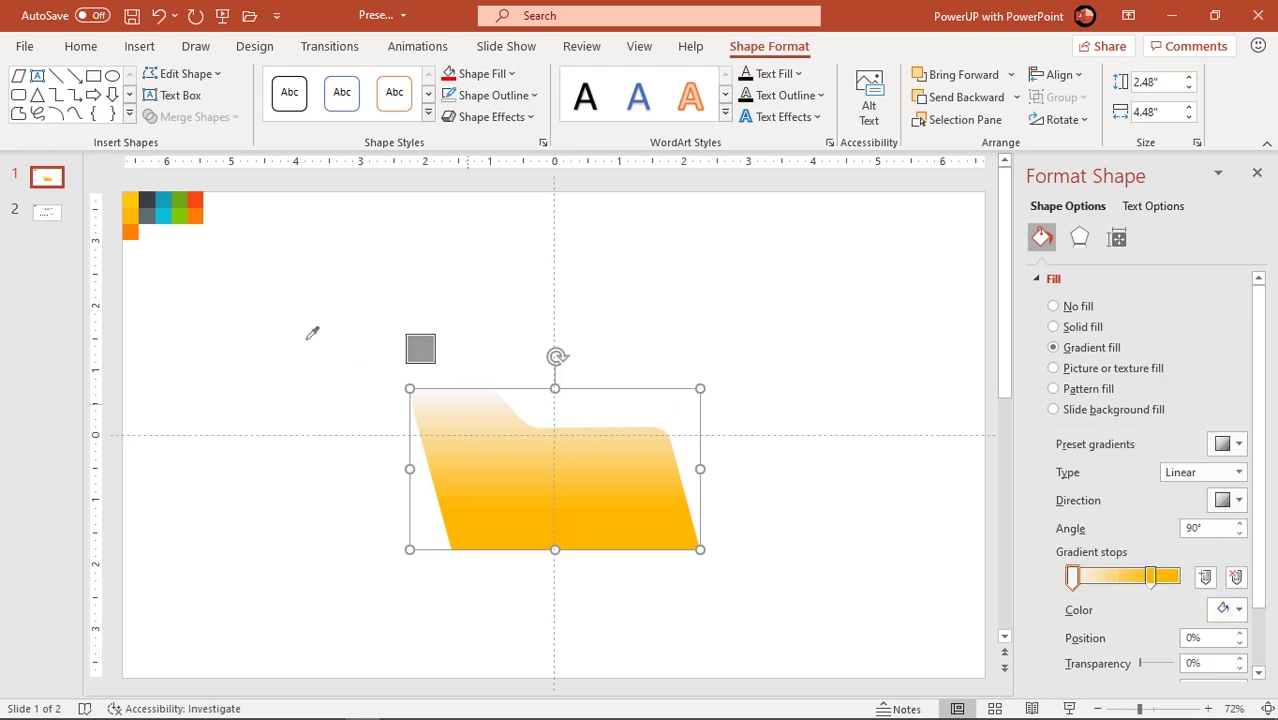
pyautogui.click(131, 204)
# - Scale the folder down to 1.38" high and 2.5" wide
pyautogui.scroll(-1, 503, 457)
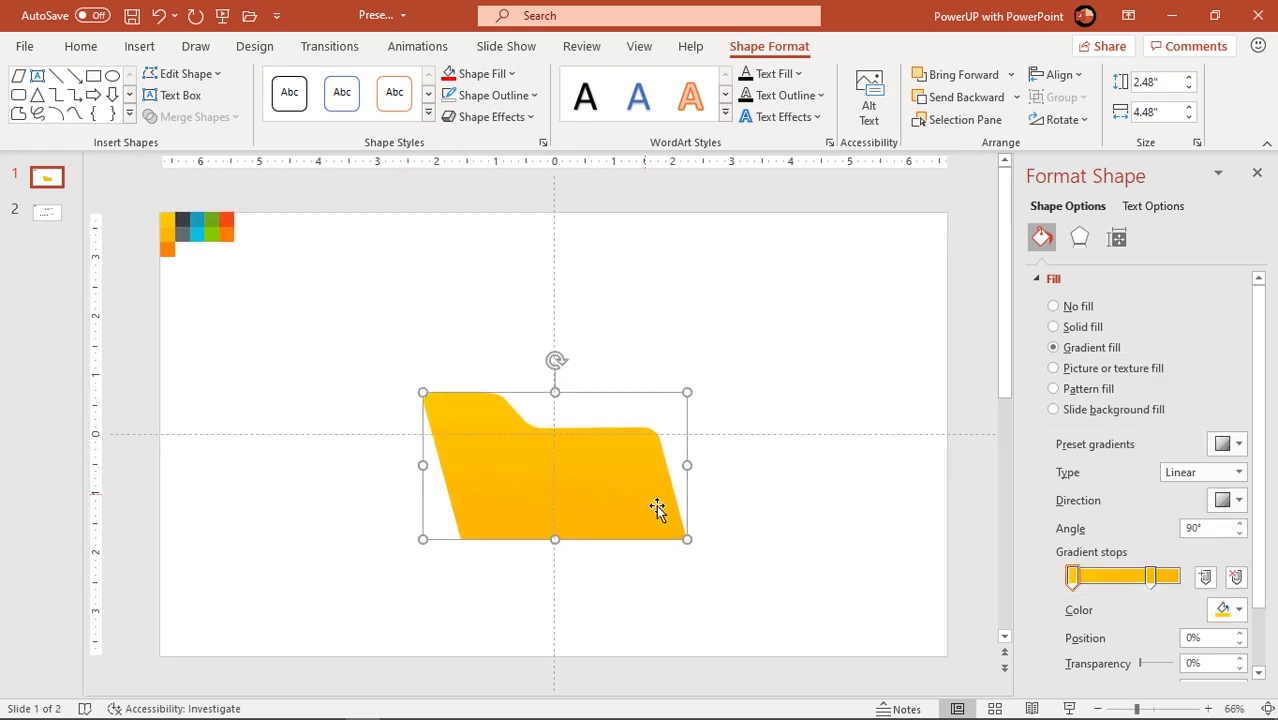
pyautogui.moveTo(686, 539); pyautogui.dragTo(551, 481)
pyautogui.scroll(1, 551, 482)
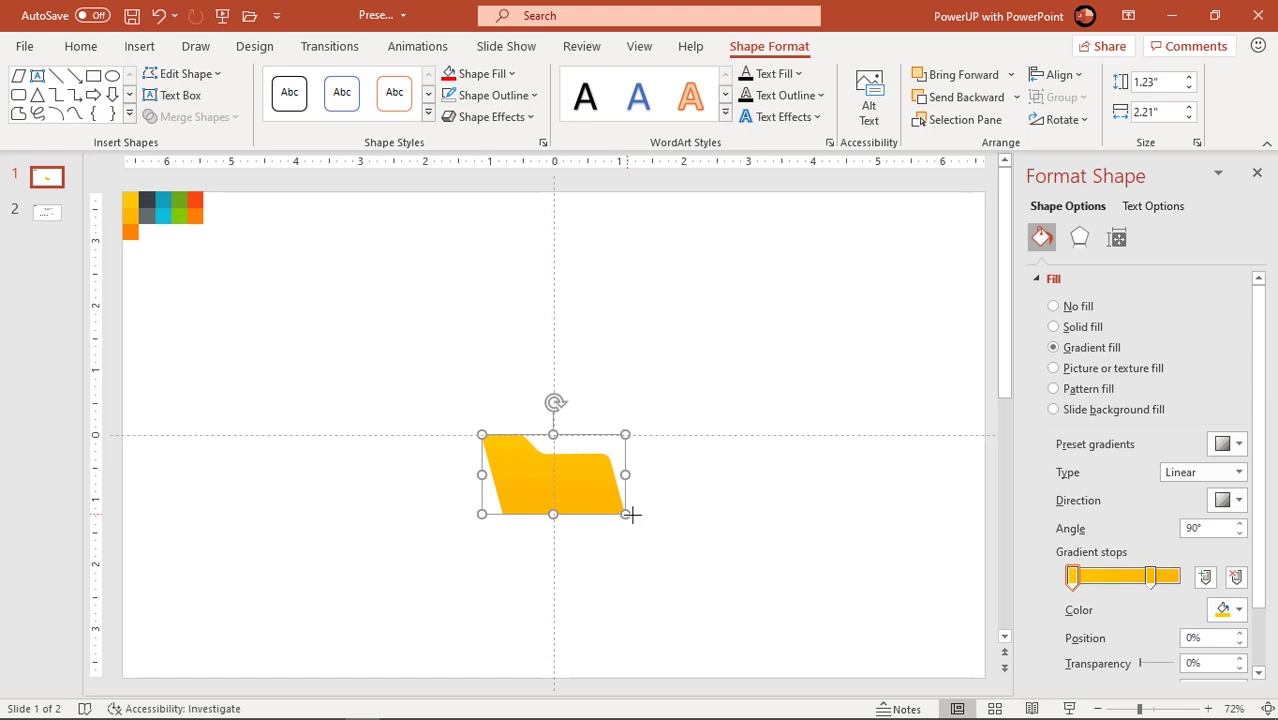
pyautogui.moveTo(625, 514); pyautogui.dragTo(591, 494)
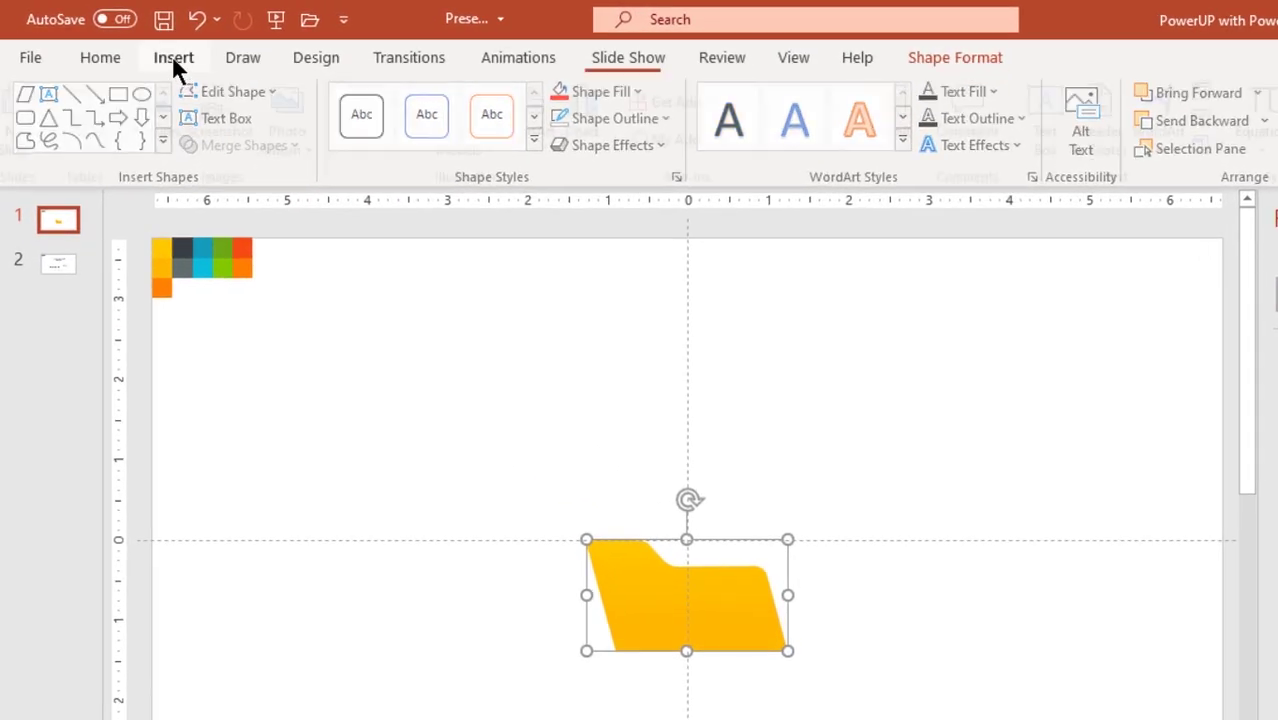
# - Draw a rectangle with rounded top corners over the folder, about 3.12" high and 2.25" wide, ending at the folder's base
pyautogui.click(140, 48)
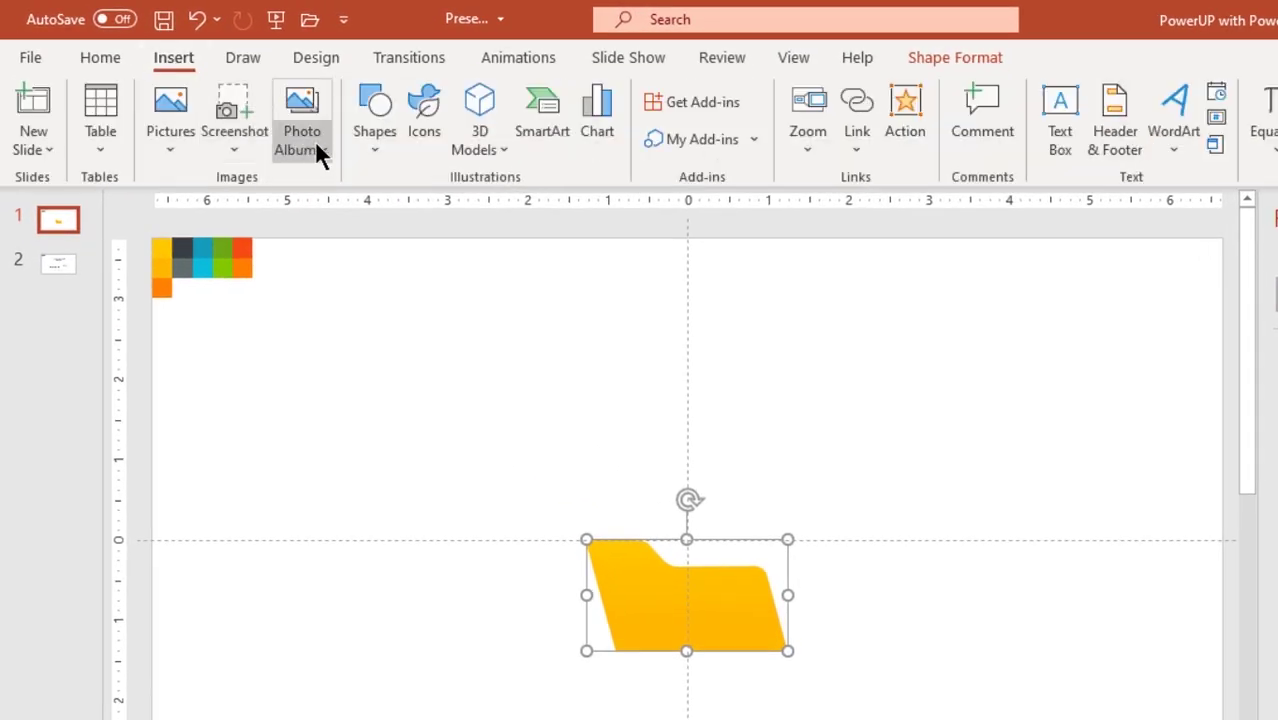
pyautogui.click(376, 151)
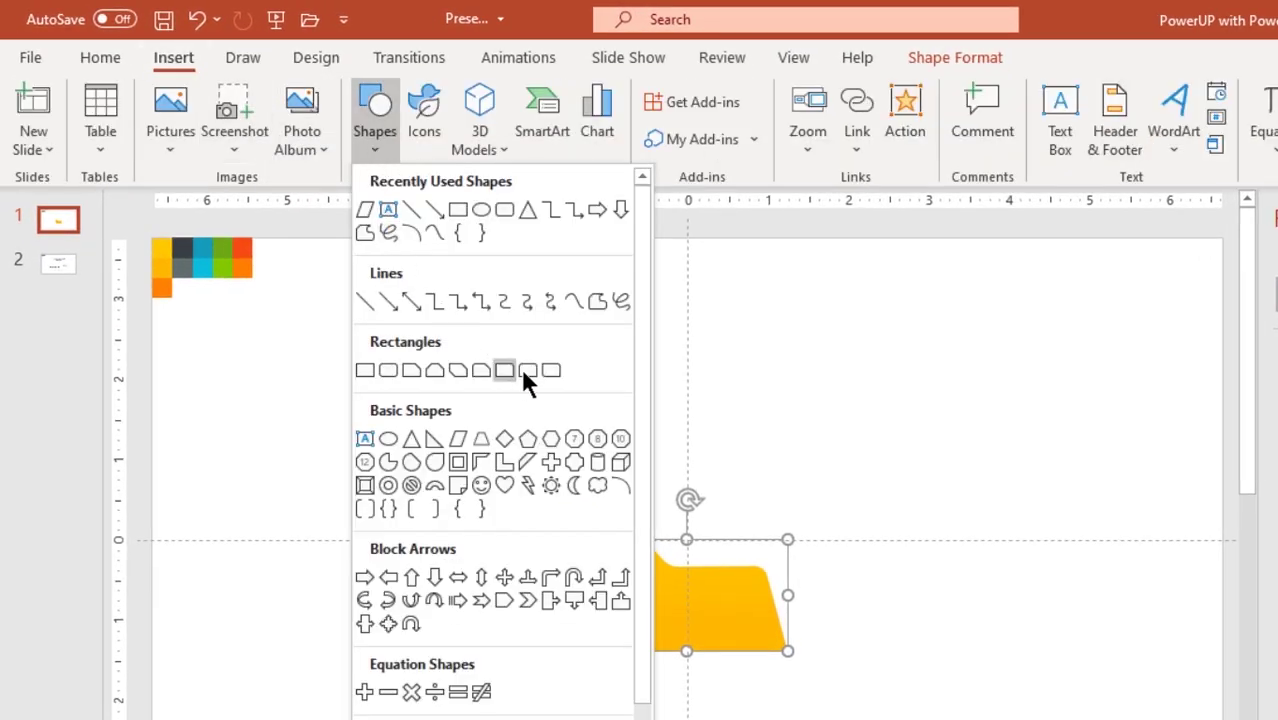
pyautogui.click(523, 372)
pyautogui.moveTo(605, 400); pyautogui.dragTo(780, 642)
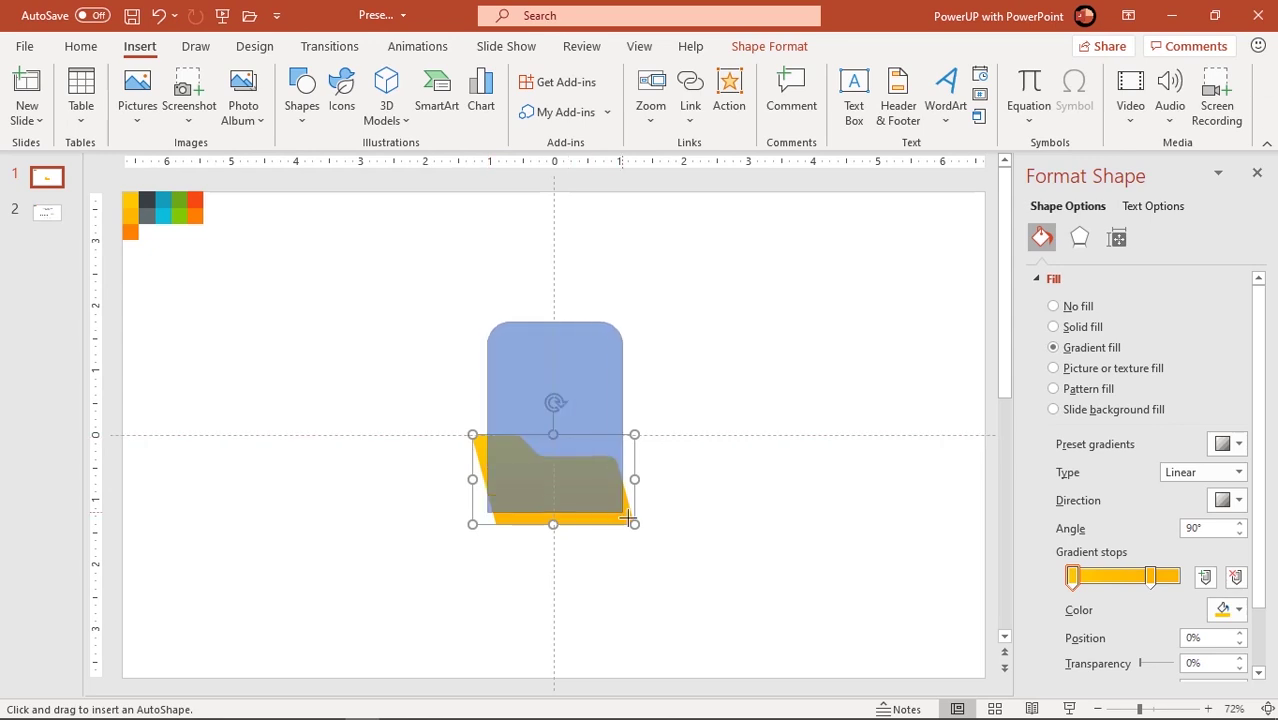
pyautogui.moveTo(627, 515); pyautogui.dragTo(633, 523)
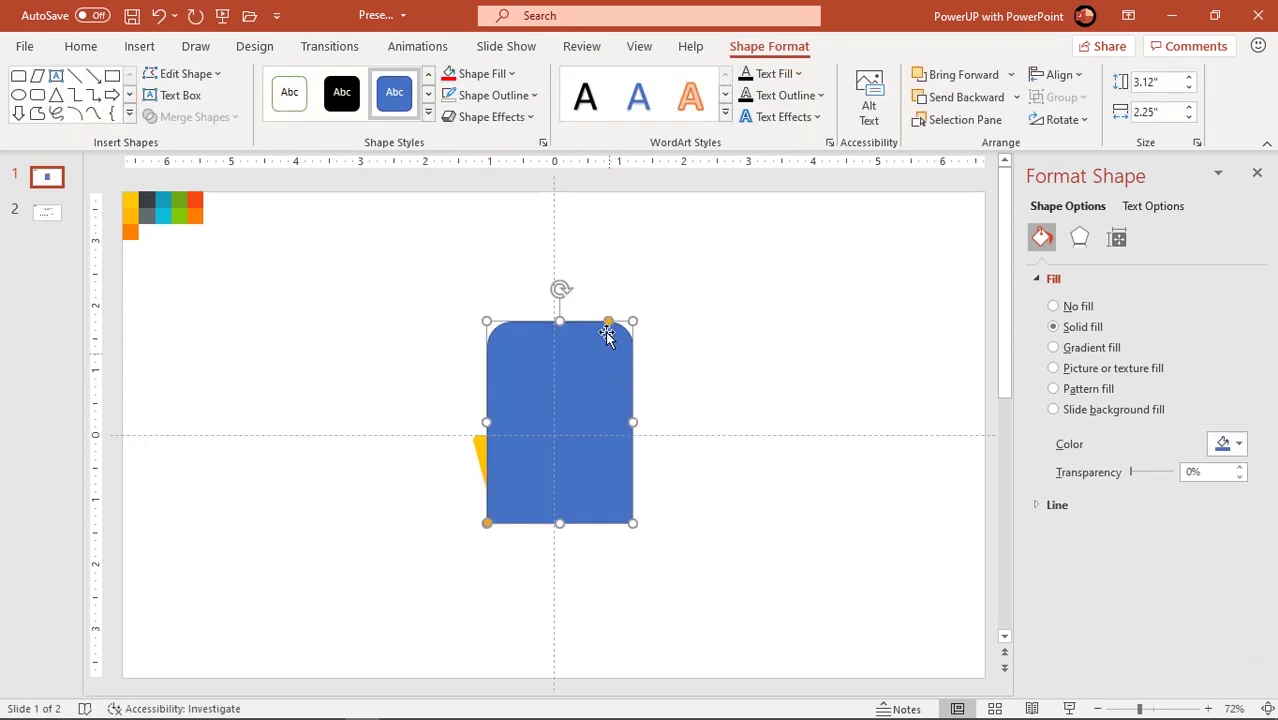
# - Reduce the rectangle's corner rounding, narrow it to 2.15" and extend it upward to a height of 4.38"
pyautogui.moveTo(608, 323); pyautogui.dragTo(622, 326)
pyautogui.moveTo(635, 423); pyautogui.dragTo(634, 423)
pyautogui.moveTo(488, 423); pyautogui.dragTo(495, 422)
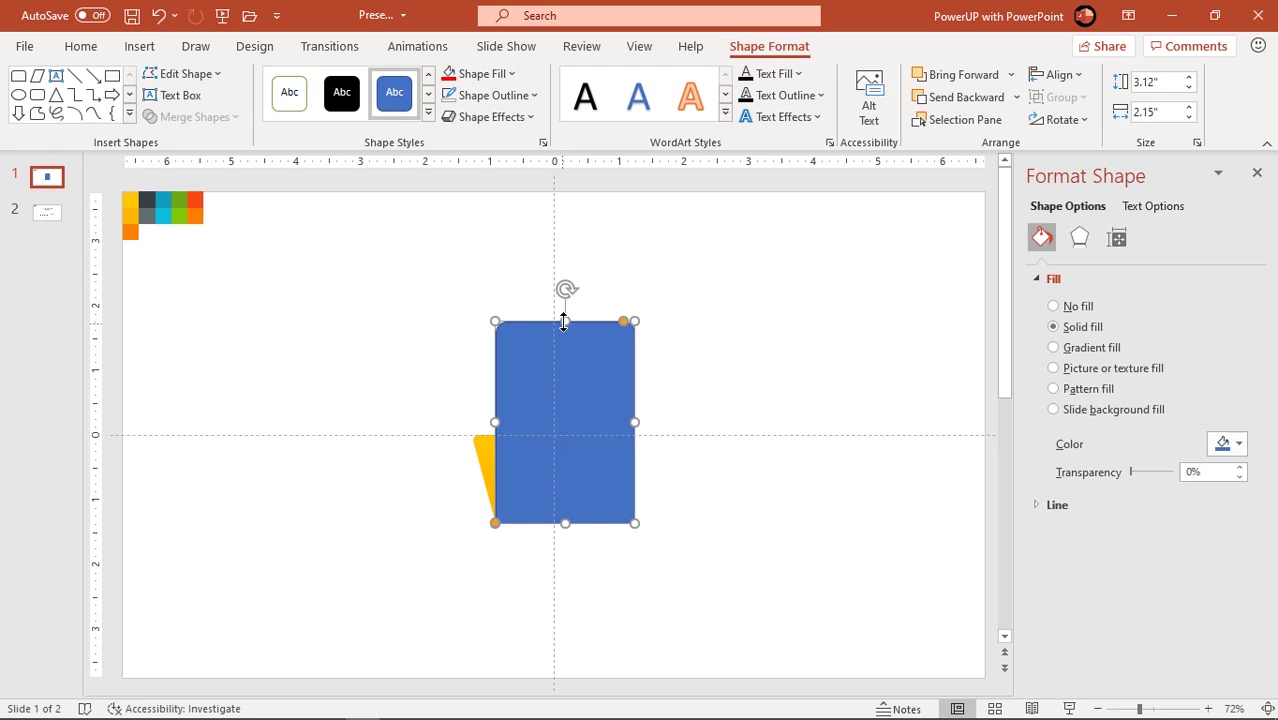
pyautogui.moveTo(565, 321); pyautogui.dragTo(564, 240)
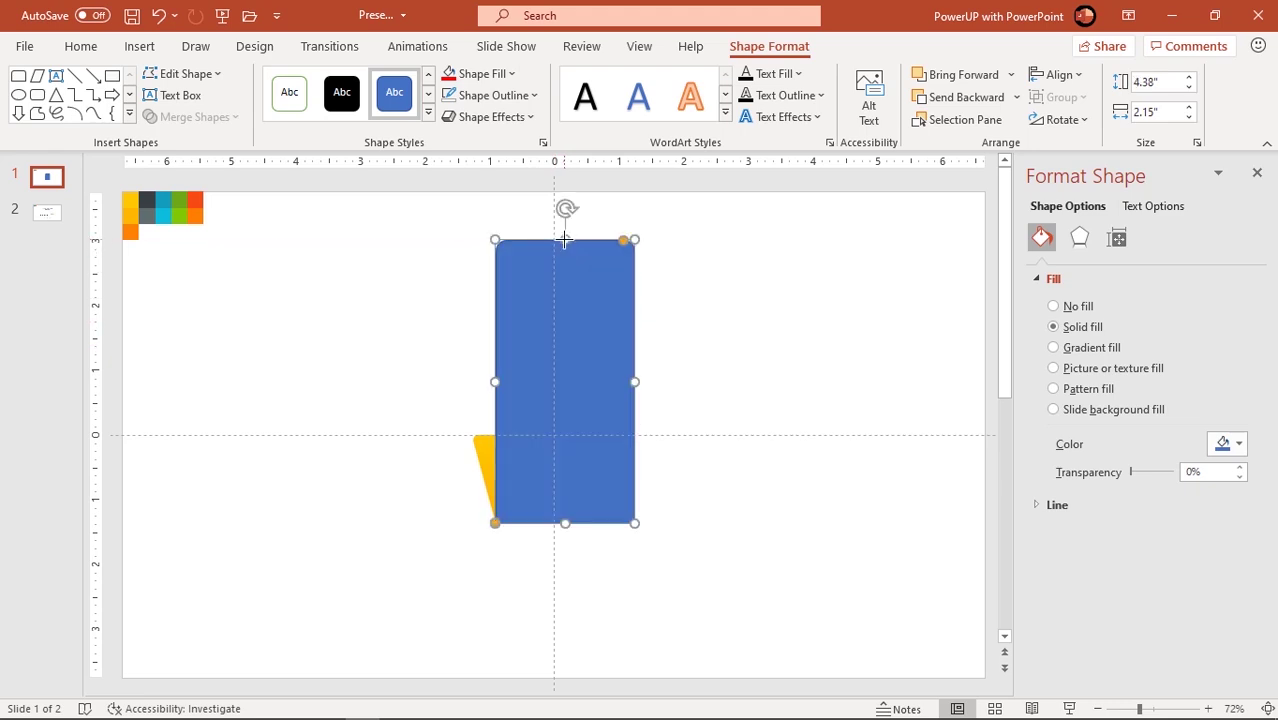
# - Remove the rectangle's outline and fill it with the light gray theme color
pyautogui.click(517, 98)
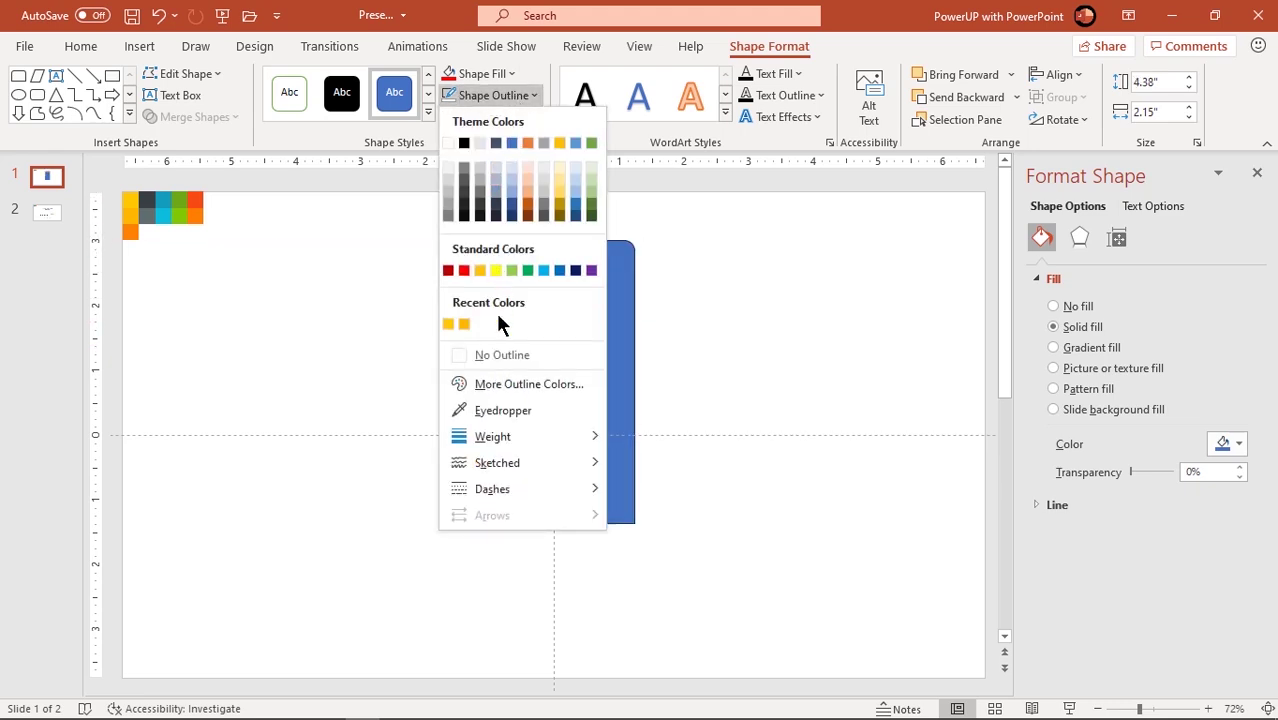
pyautogui.click(496, 357)
pyautogui.click(495, 73)
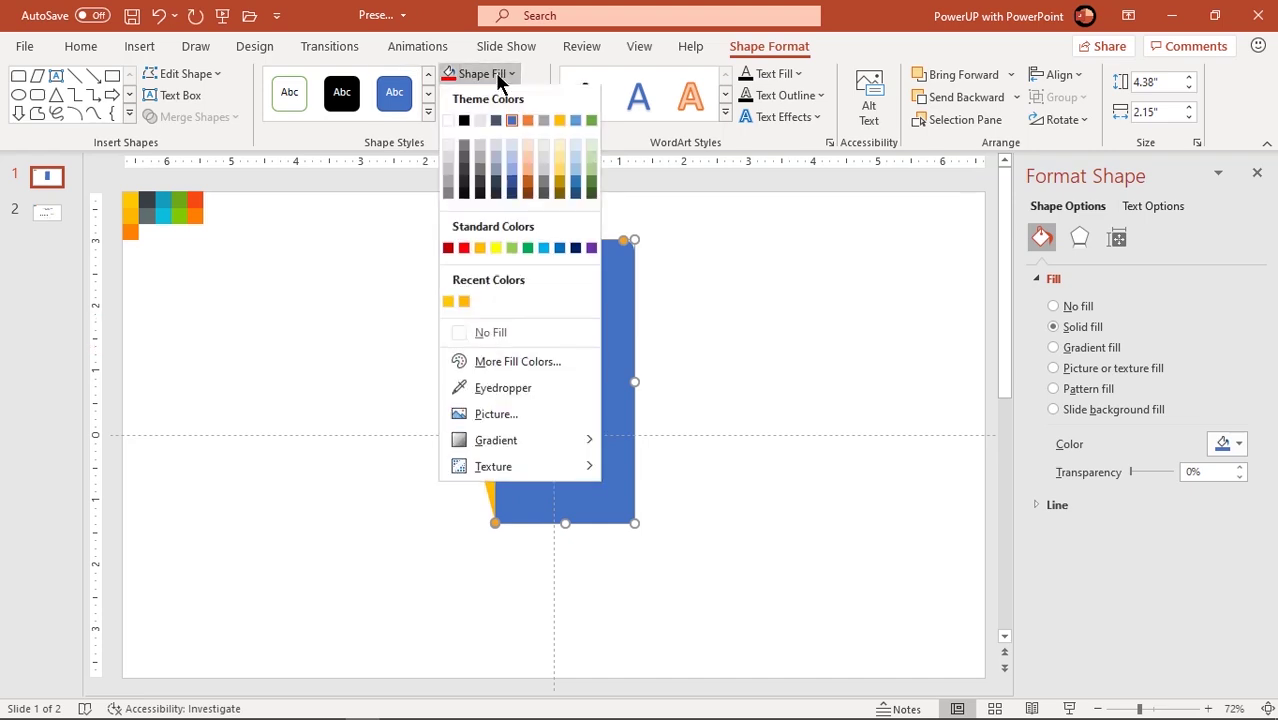
pyautogui.click(480, 121)
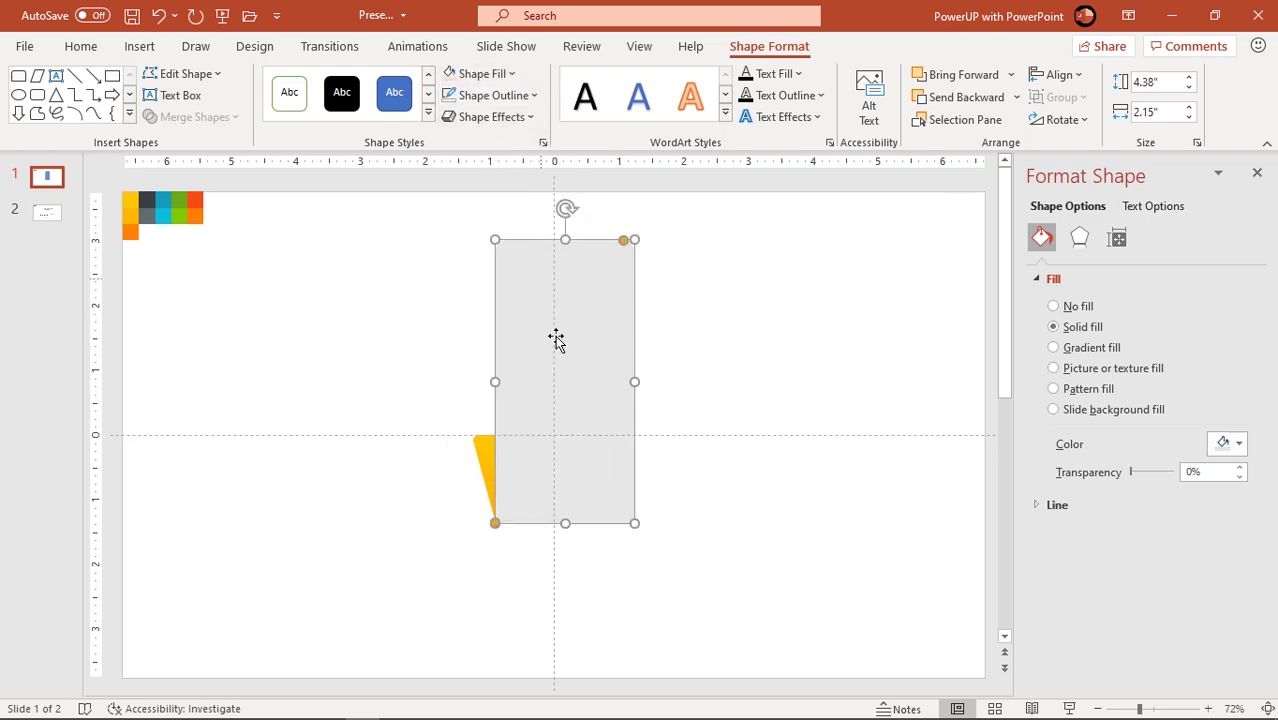
# - Send the gray rectangle behind the folder
pyautogui.click(566, 394)
pyautogui.rightClick(566, 394)
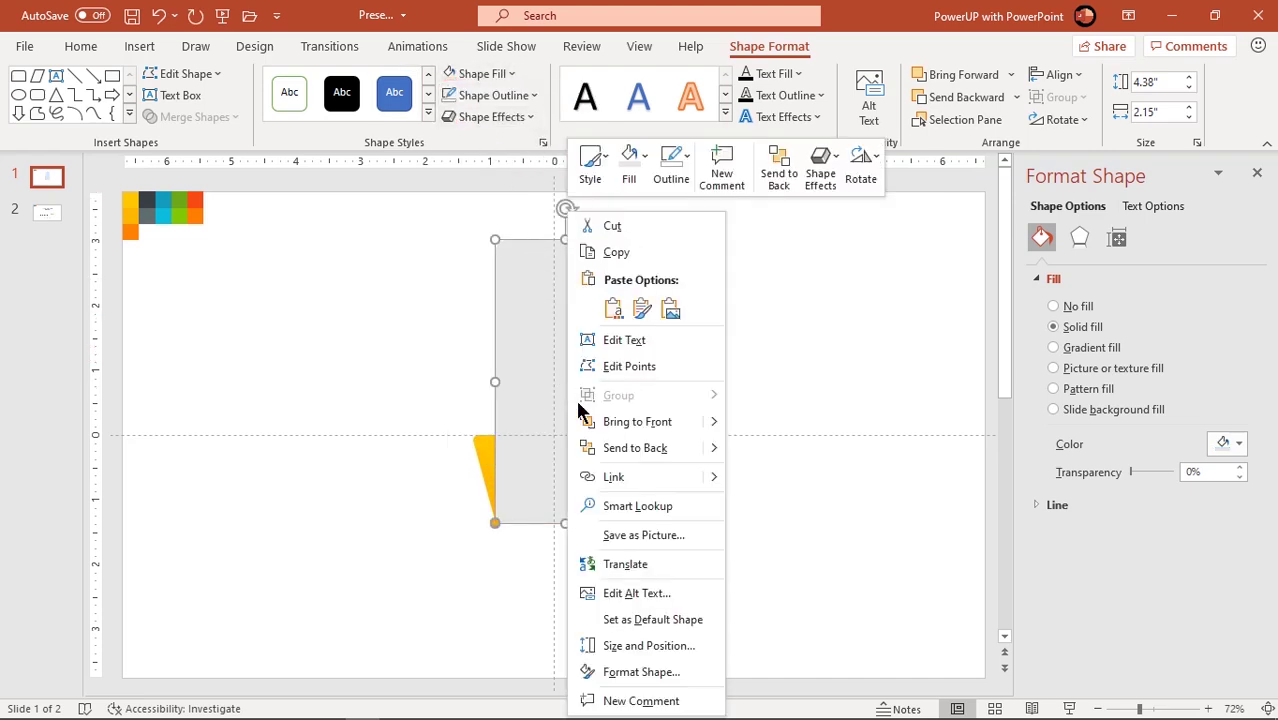
pyautogui.click(614, 448)
# - Fine-tune the gray rectangle's side and bottom edges to match the folder's base, making it 4.39" high
pyautogui.scroll(3, 618, 531)
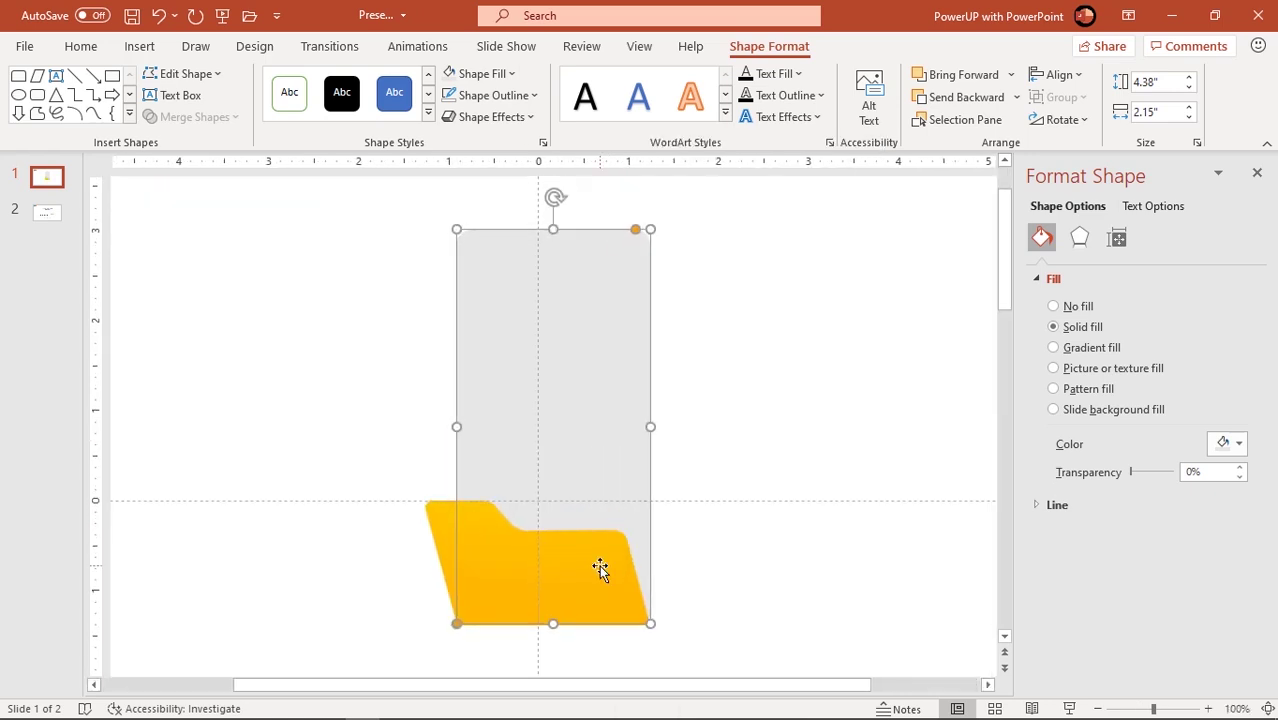
pyautogui.click(600, 568)
pyautogui.scroll(5, 604, 602)
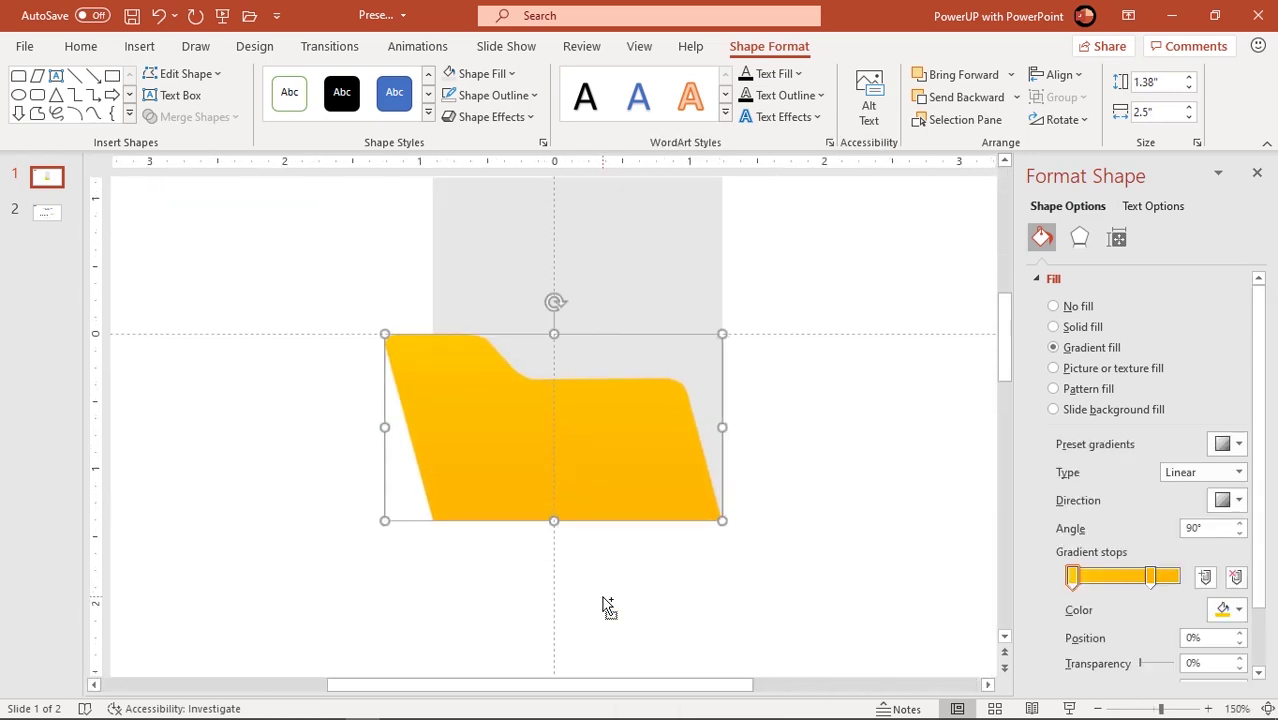
pyautogui.click(690, 297)
pyautogui.moveTo(723, 219); pyautogui.dragTo(720, 221)
pyautogui.moveTo(432, 221); pyautogui.dragTo(432, 223)
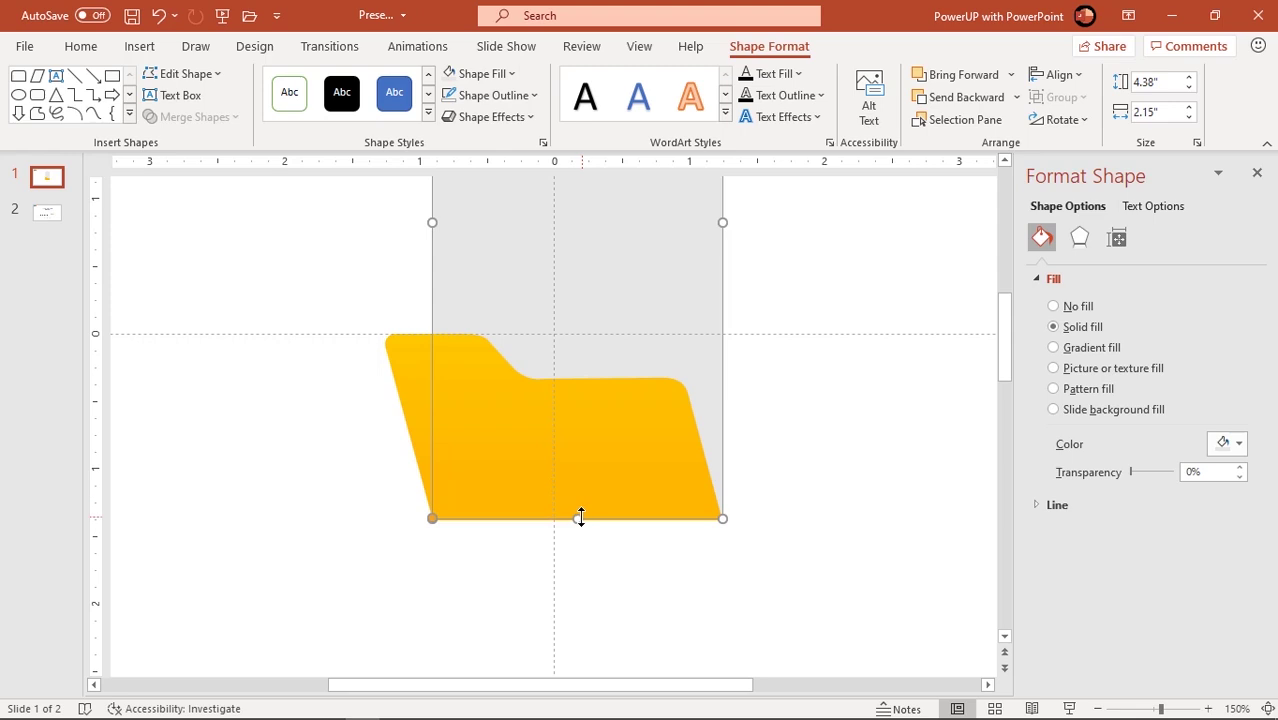
pyautogui.moveTo(580, 518); pyautogui.dragTo(577, 521)
# - Extend the gray rectangle's top edge upward to a height of 4.64" and deselect it
pyautogui.scroll(-5, 578, 521)
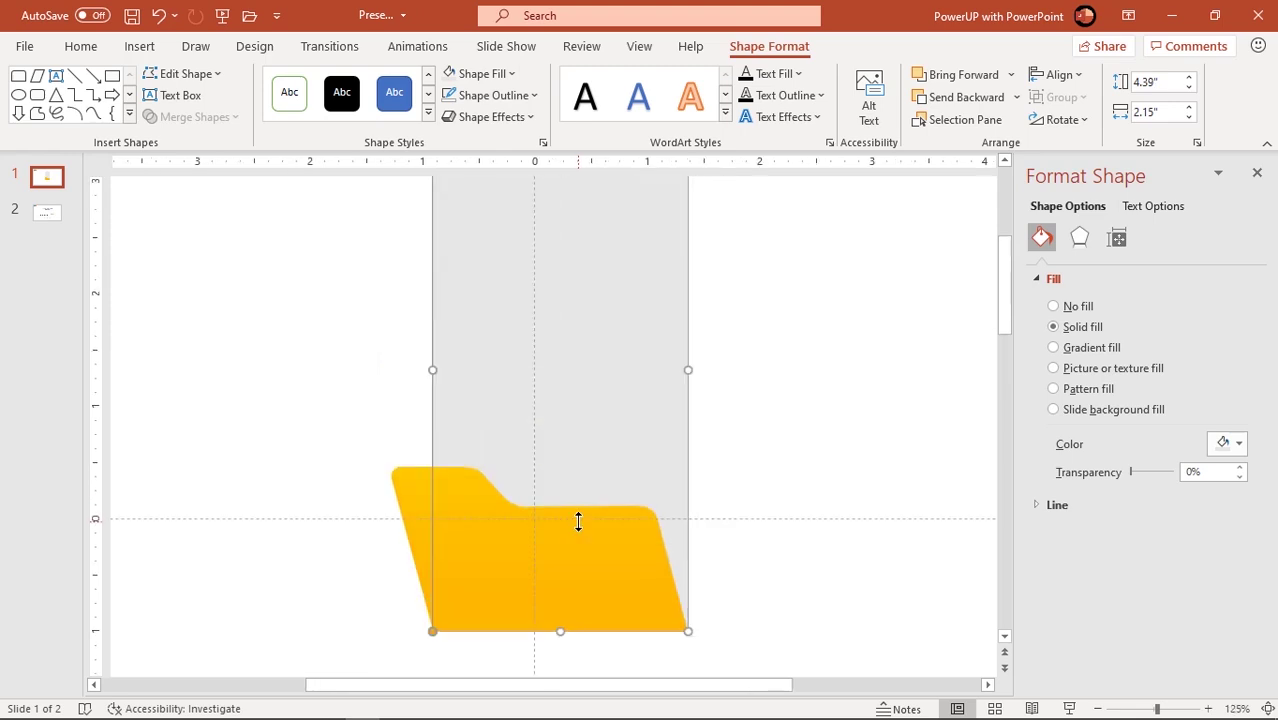
pyautogui.scroll(-2, 578, 521)
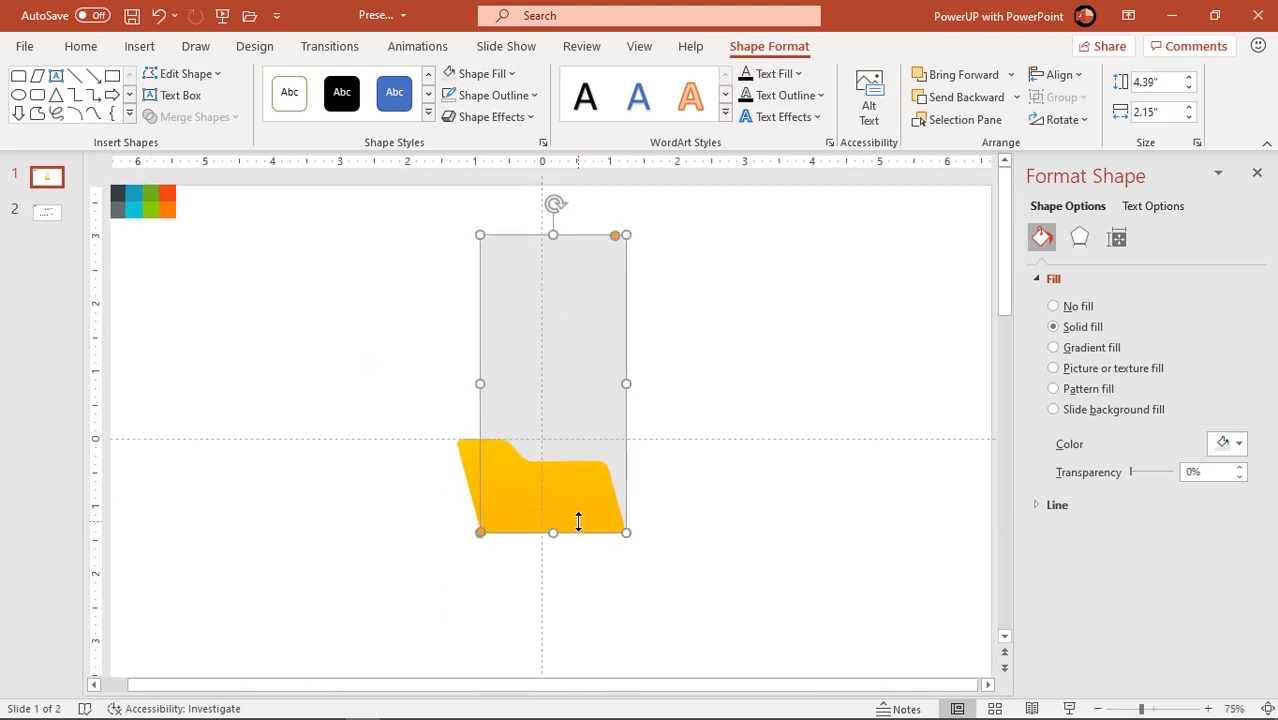
pyautogui.click(762, 477)
pyautogui.click(559, 328)
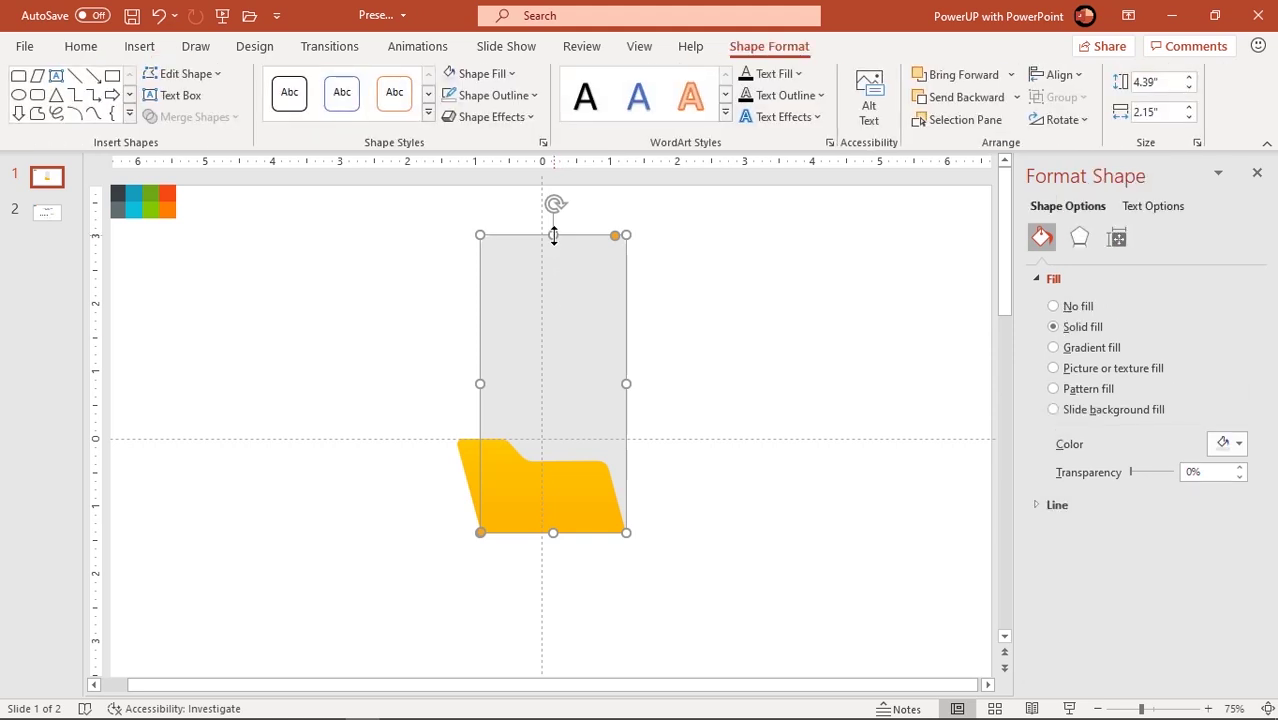
pyautogui.moveTo(553, 235); pyautogui.dragTo(553, 218)
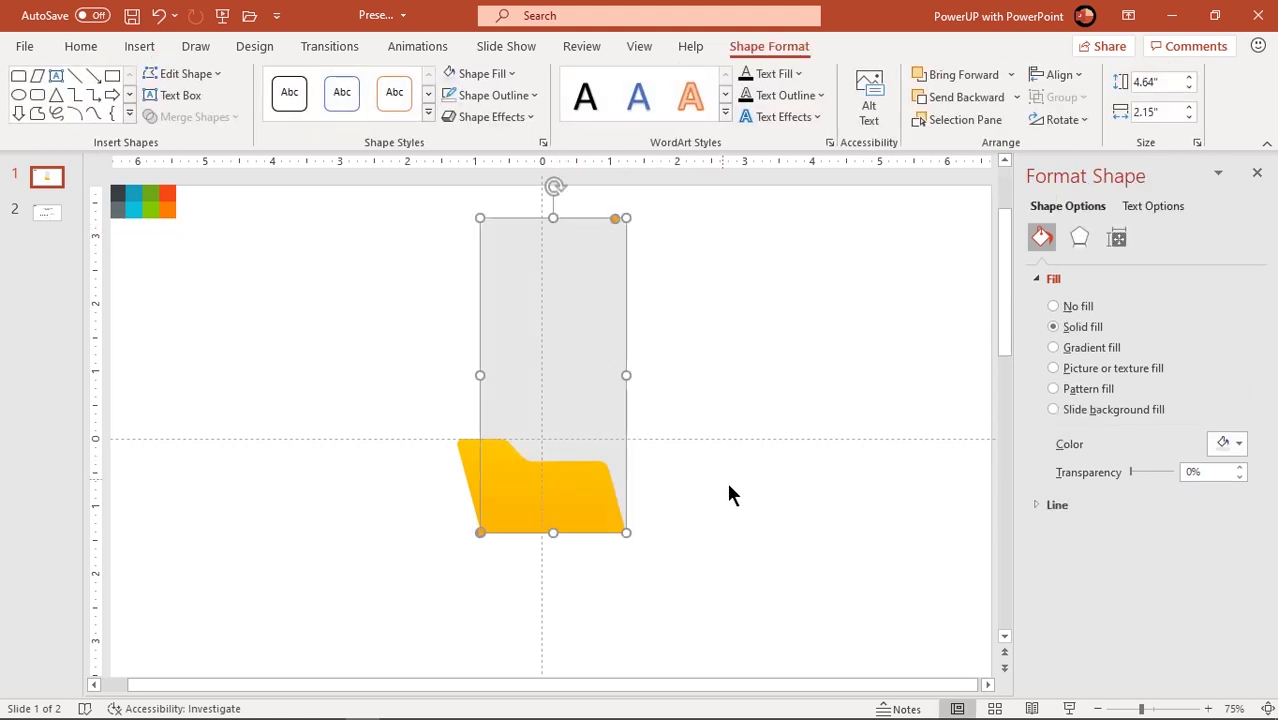
pyautogui.click(729, 493)
# - Duplicate the yellow folder to the right of the original and flip the copy horizontally
pyautogui.click(575, 500)
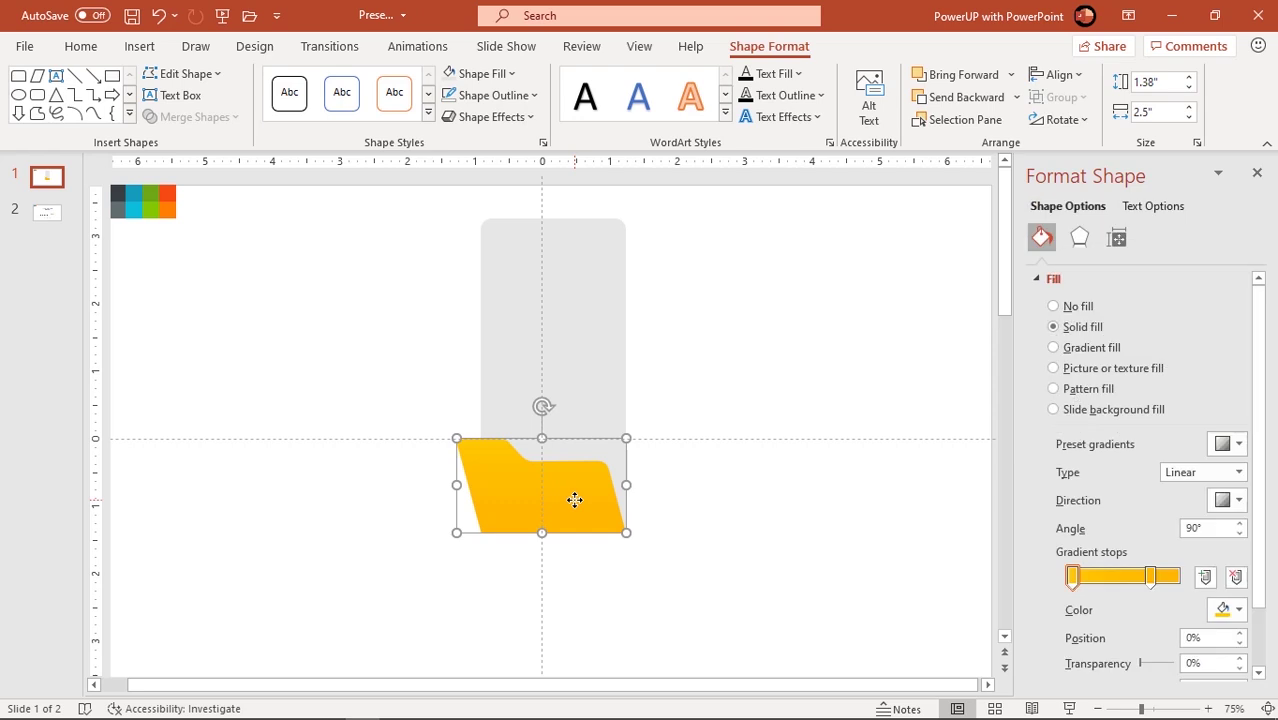
pyautogui.moveTo(575, 500); pyautogui.dragTo(766, 500)
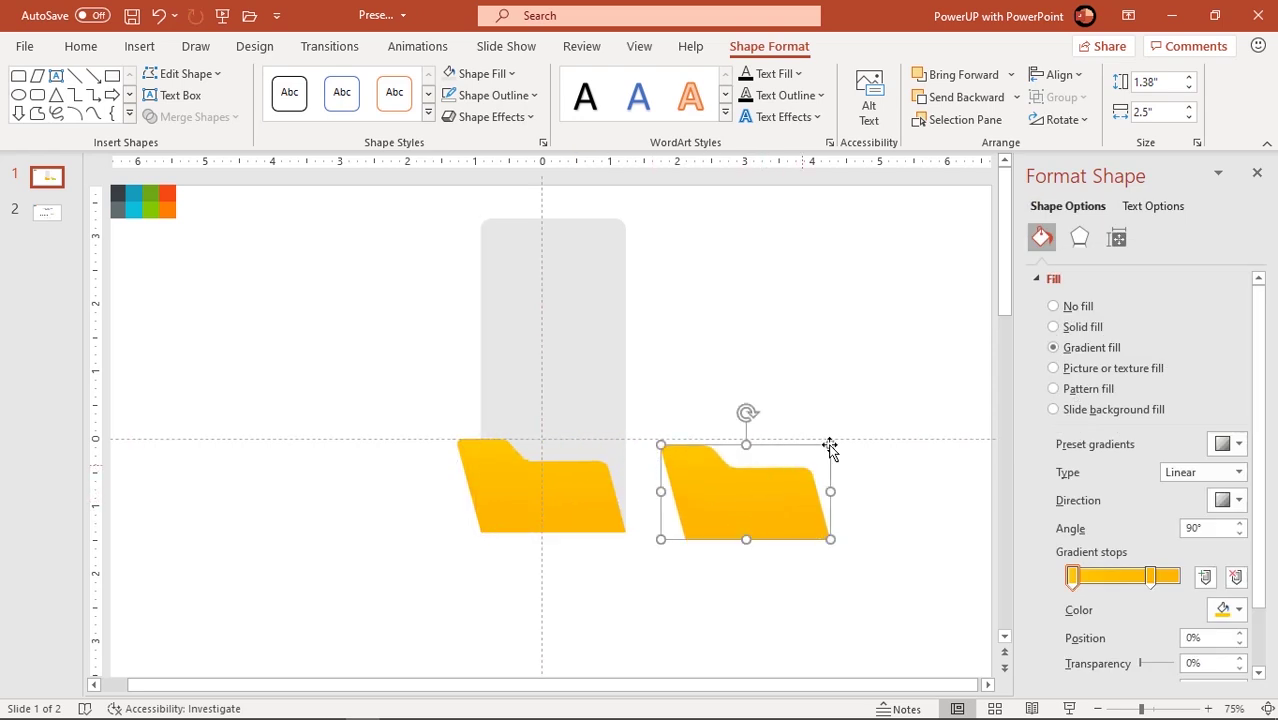
pyautogui.click(1062, 119)
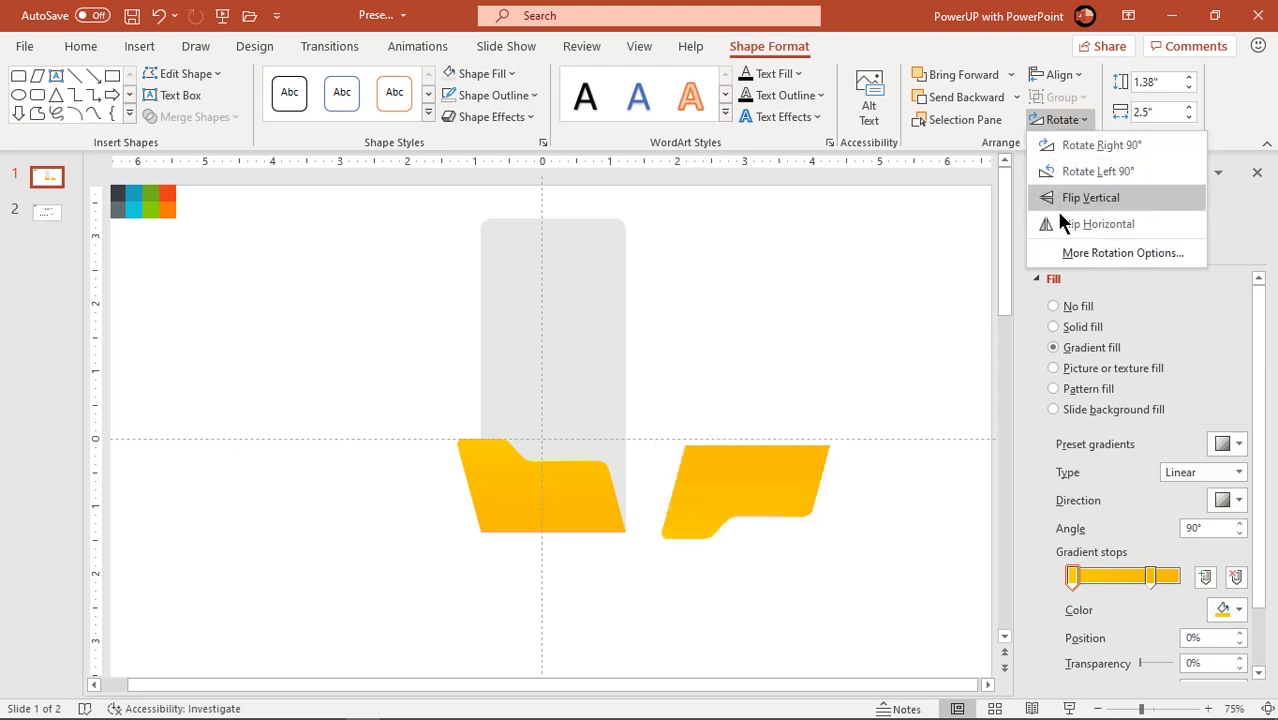
pyautogui.click(1062, 224)
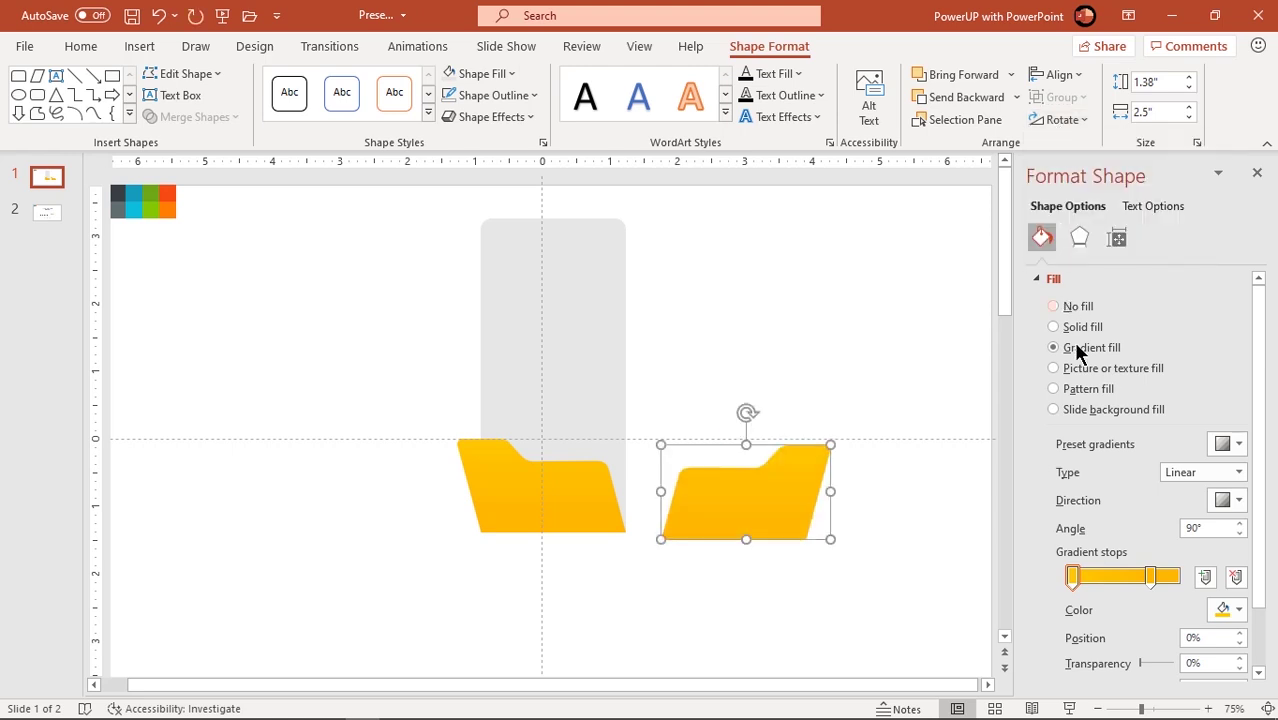
# - Recolor the folder copy's gradient, with a darker yellow first stop and the 74% stop sampled from the orange swatch
pyautogui.click(1236, 612)
pyautogui.click(1140, 539)
pyautogui.click(1152, 579)
pyautogui.click(1232, 609)
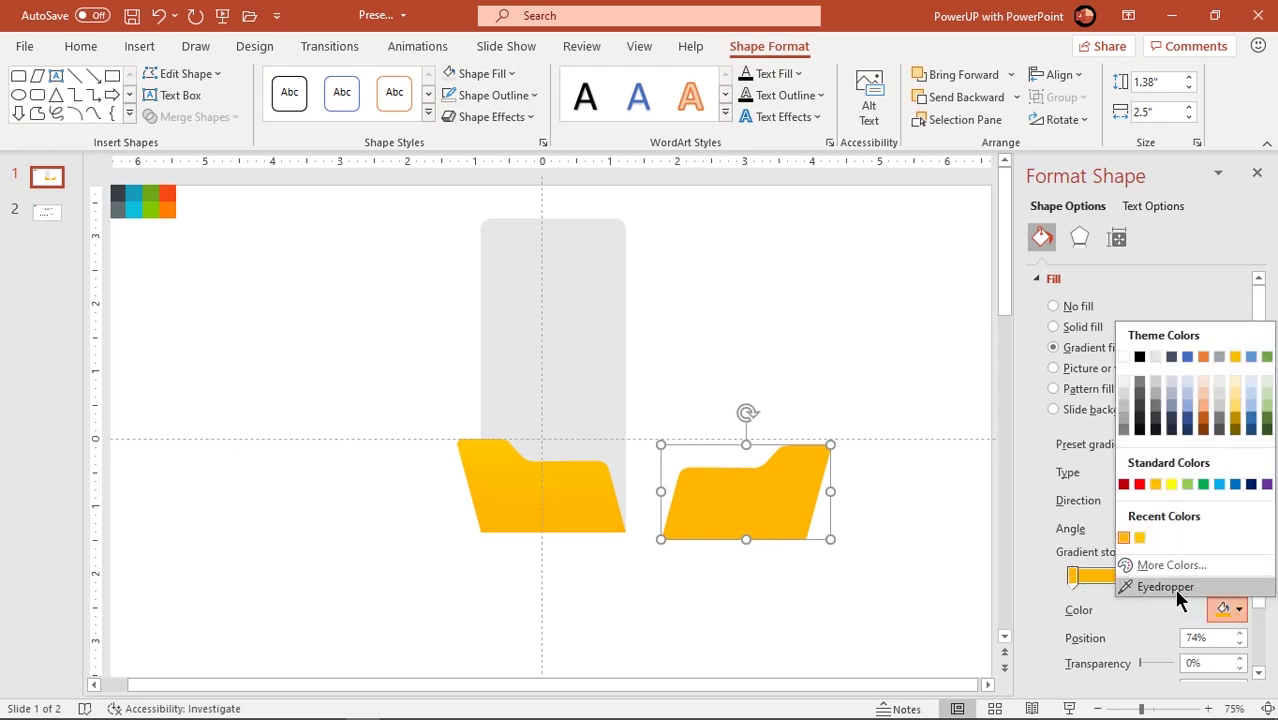
pyautogui.click(1231, 608)
pyautogui.scroll(-1, 565, 478)
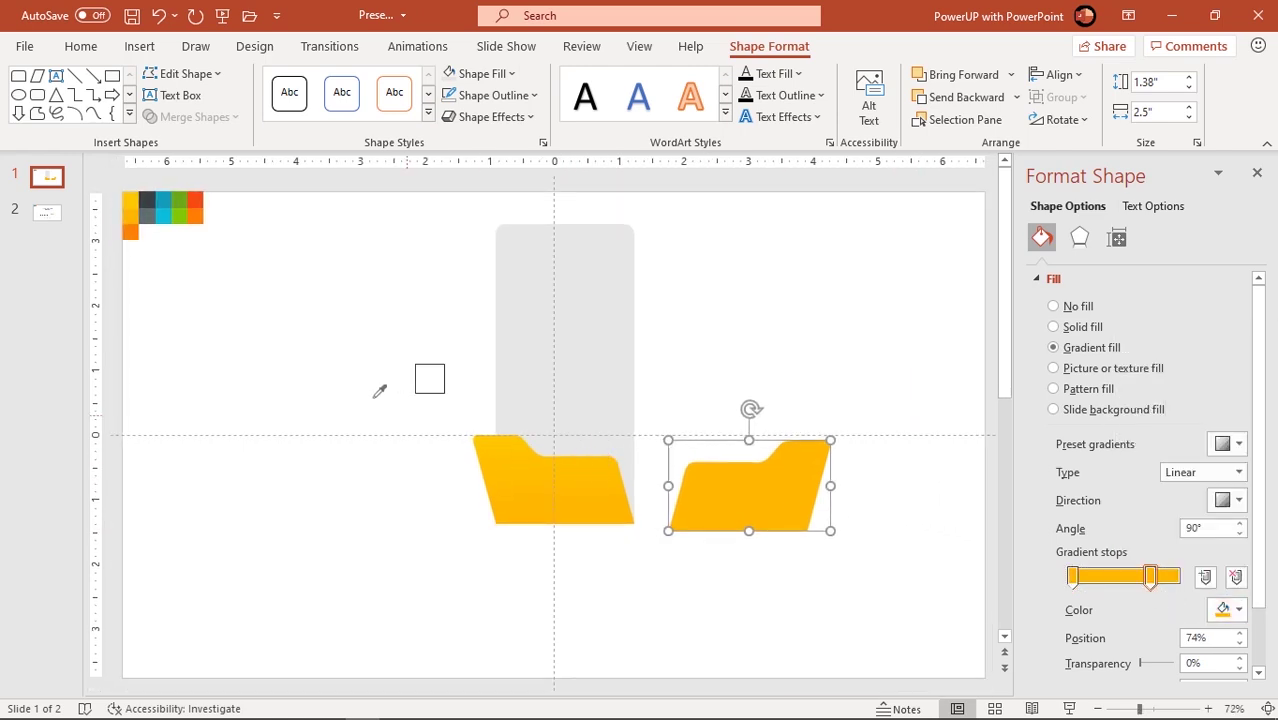
pyautogui.click(130, 232)
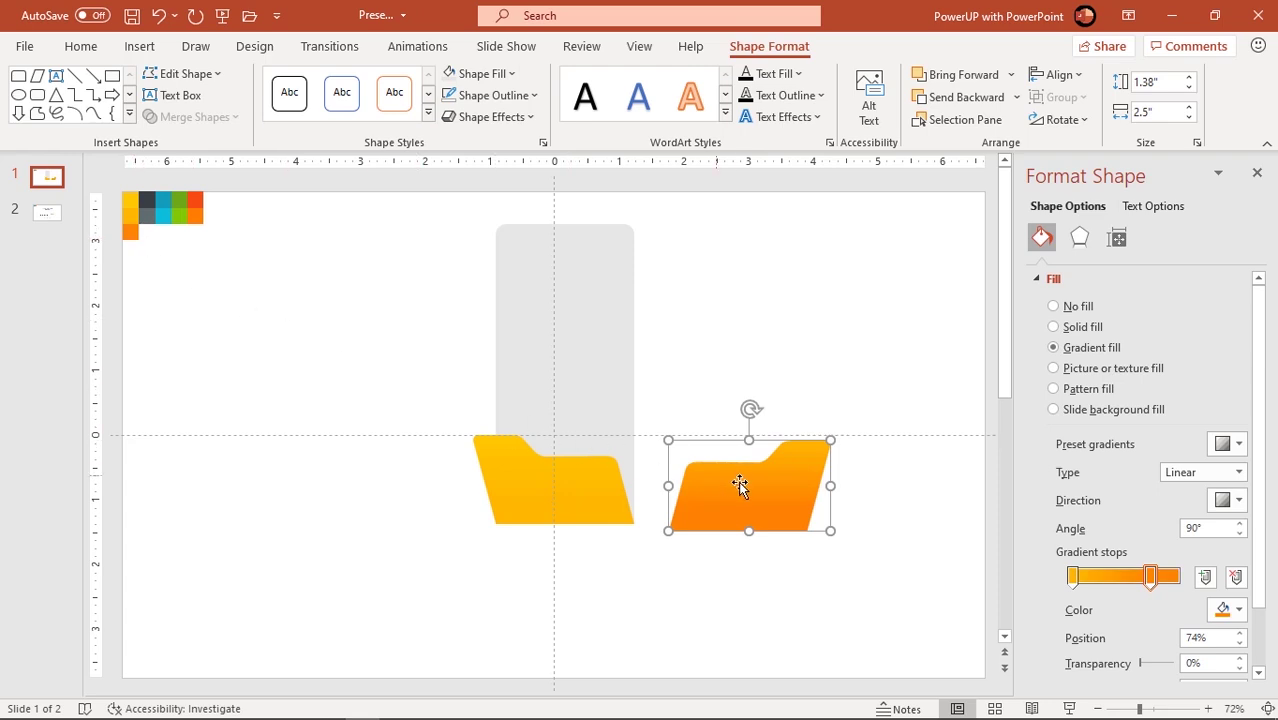
# - Place the orange folder copy with its base aligned to the yellow folder's and send it to the back
pyautogui.moveTo(740, 485); pyautogui.dragTo(570, 477)
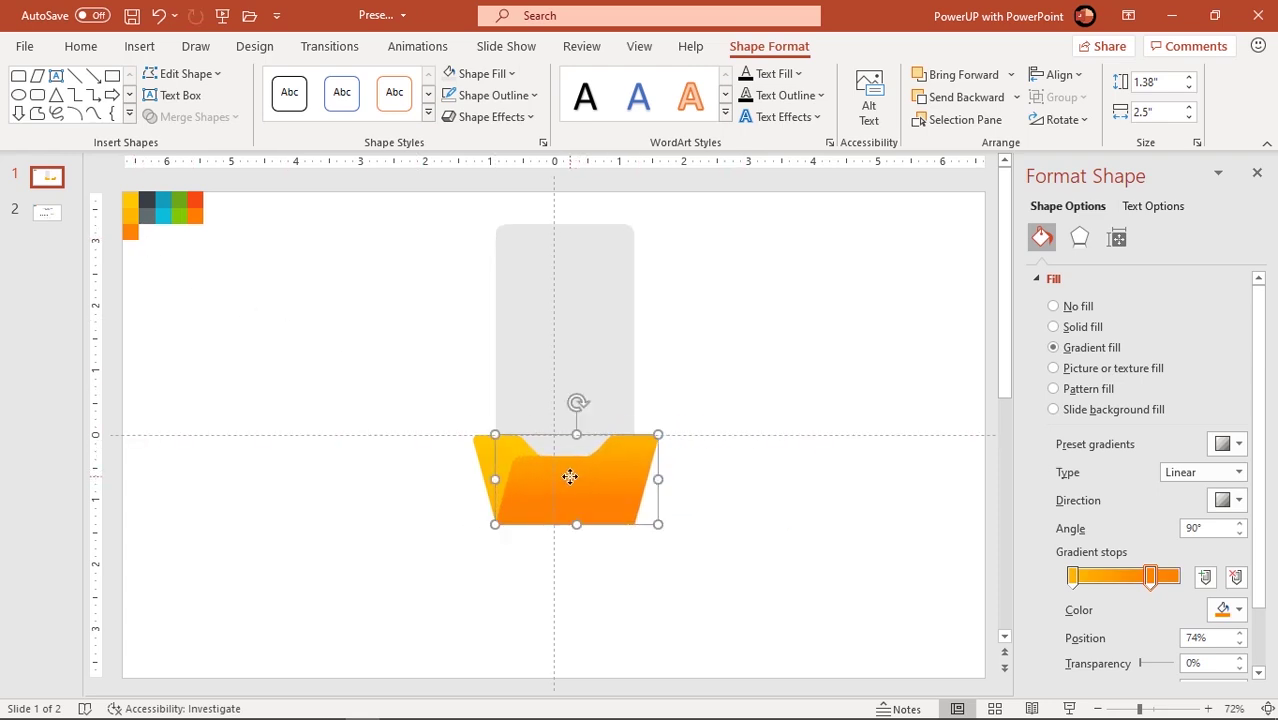
pyautogui.rightClick(570, 477)
pyautogui.click(625, 268)
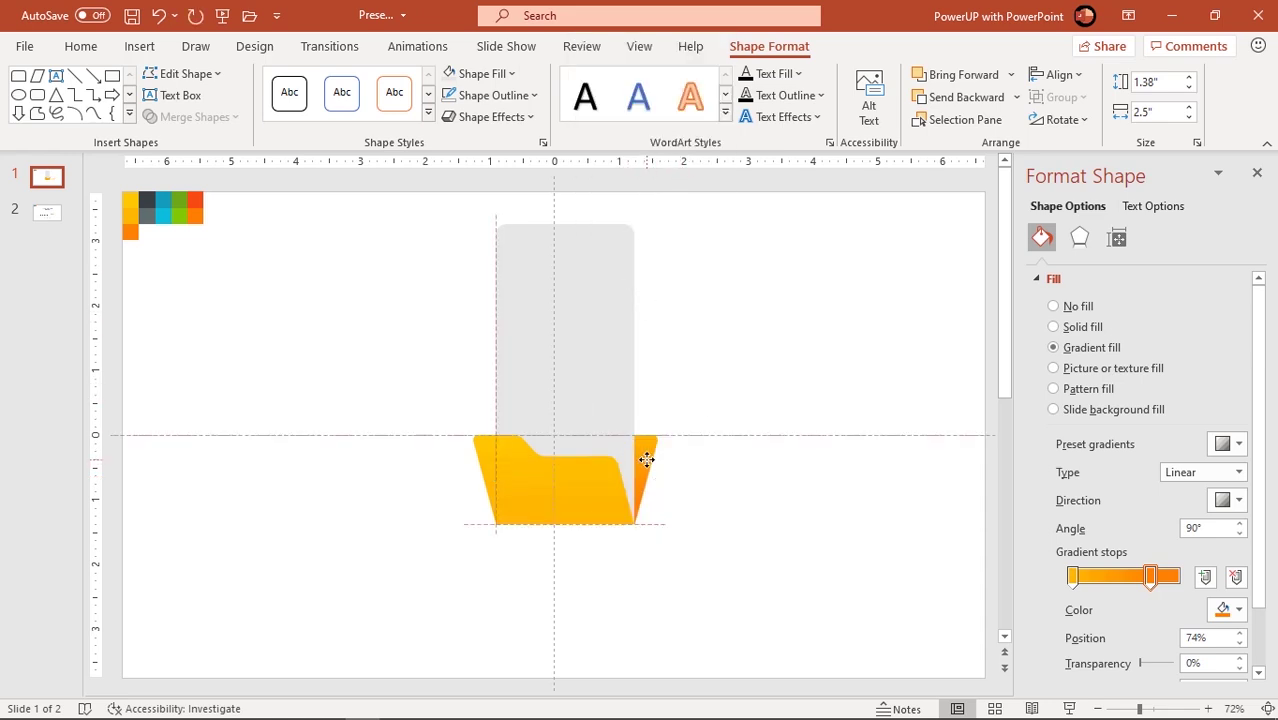
pyautogui.click(739, 528)
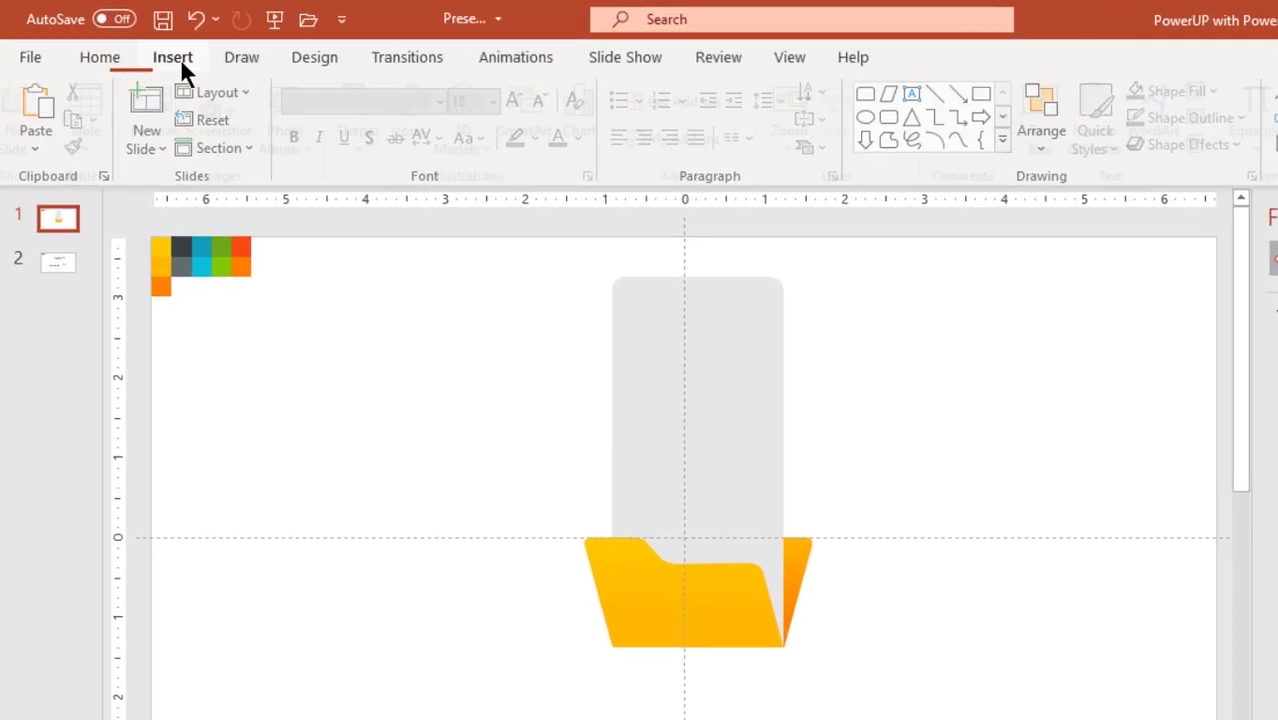
# - Draw a trapezoid about 1.22" wide and 0.62" high beside the gray panel and rotate it left 90°
pyautogui.click(142, 47)
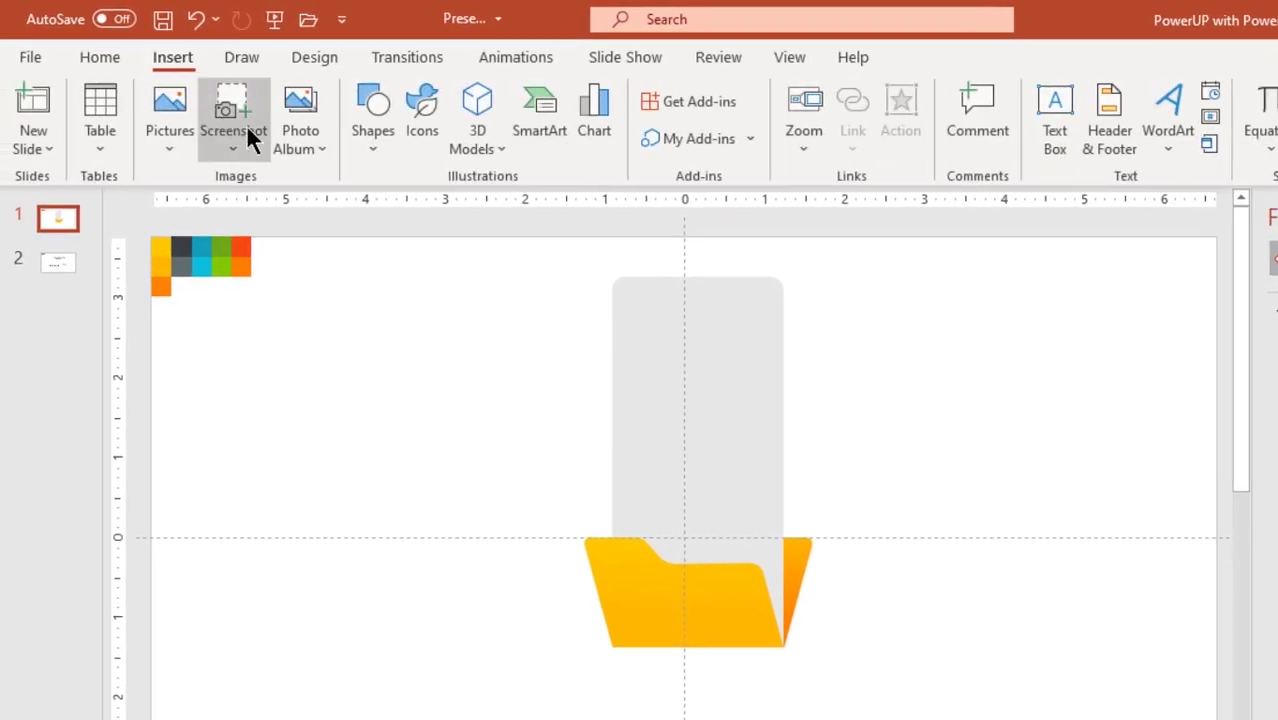
pyautogui.click(370, 145)
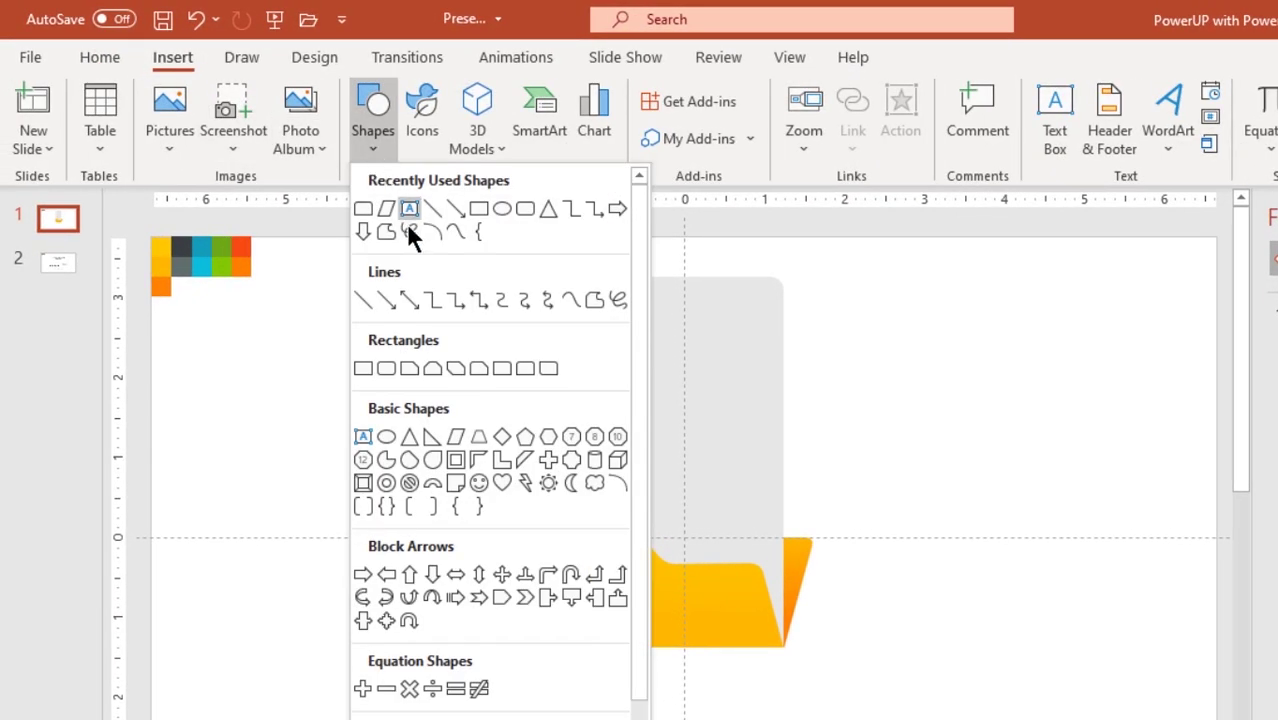
pyautogui.click(486, 438)
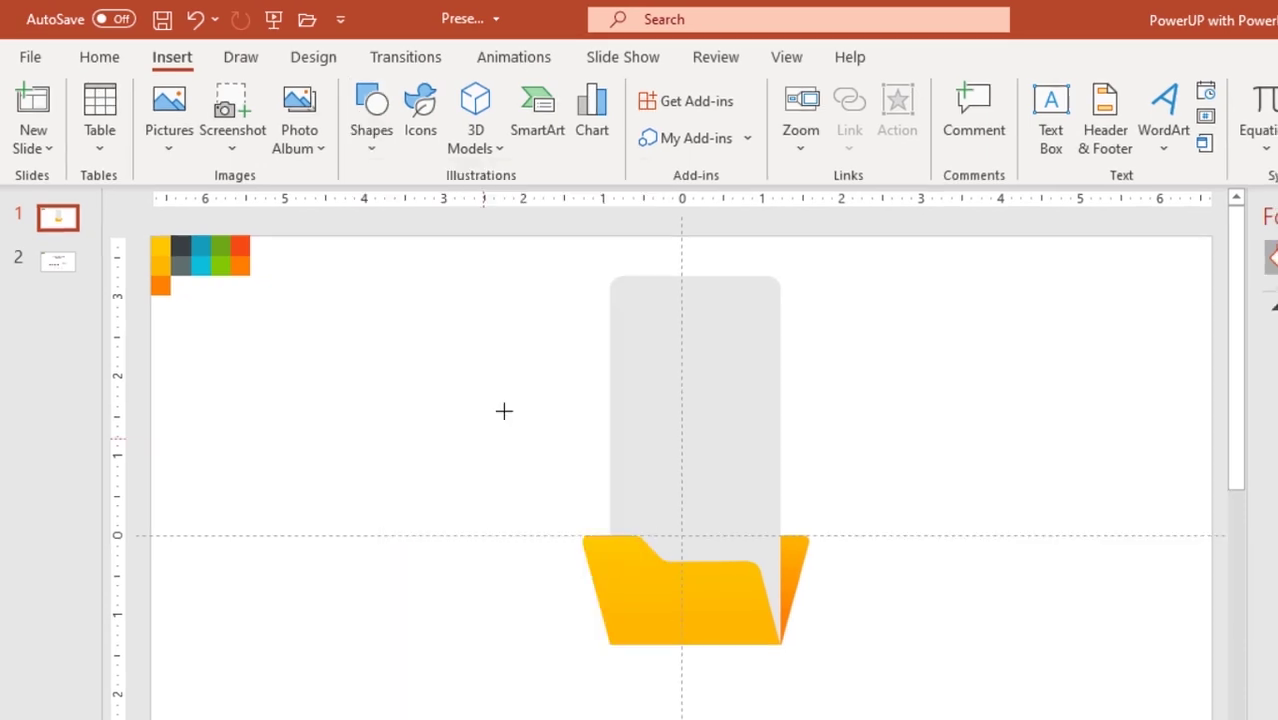
pyautogui.moveTo(502, 353); pyautogui.dragTo(581, 404)
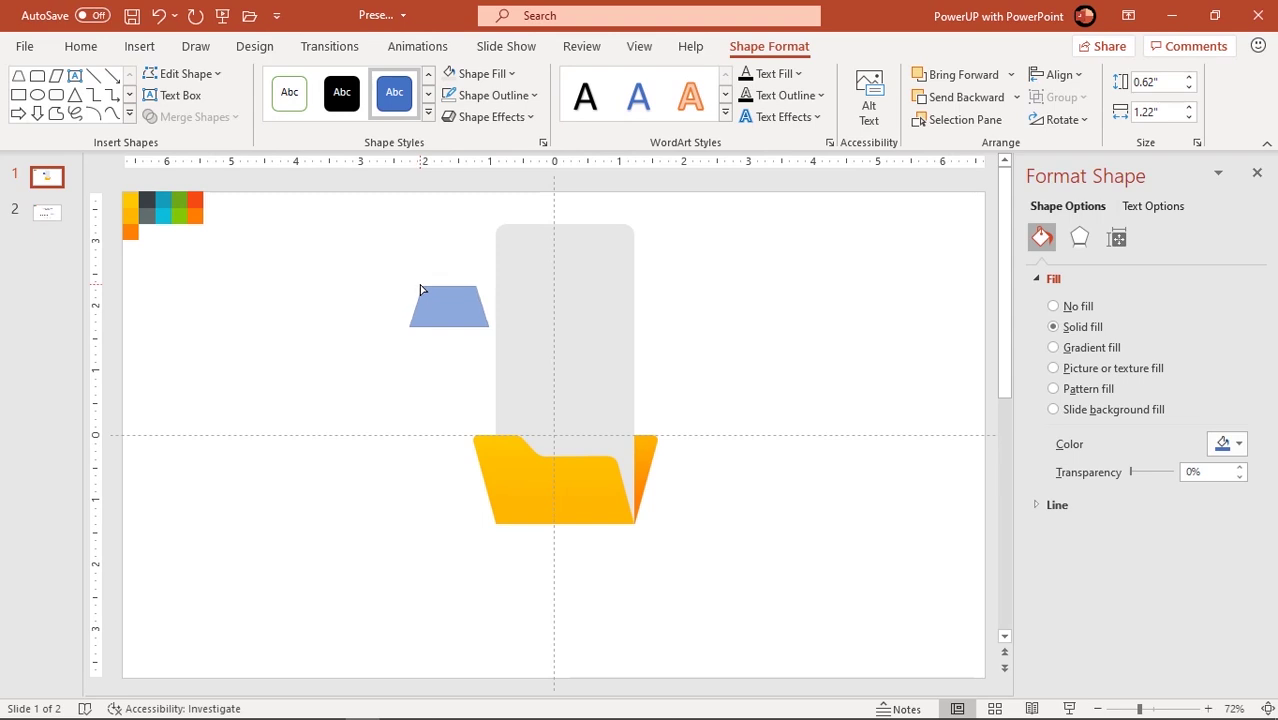
pyautogui.hotkey('ctrl', 'y')
pyautogui.click(1060, 119)
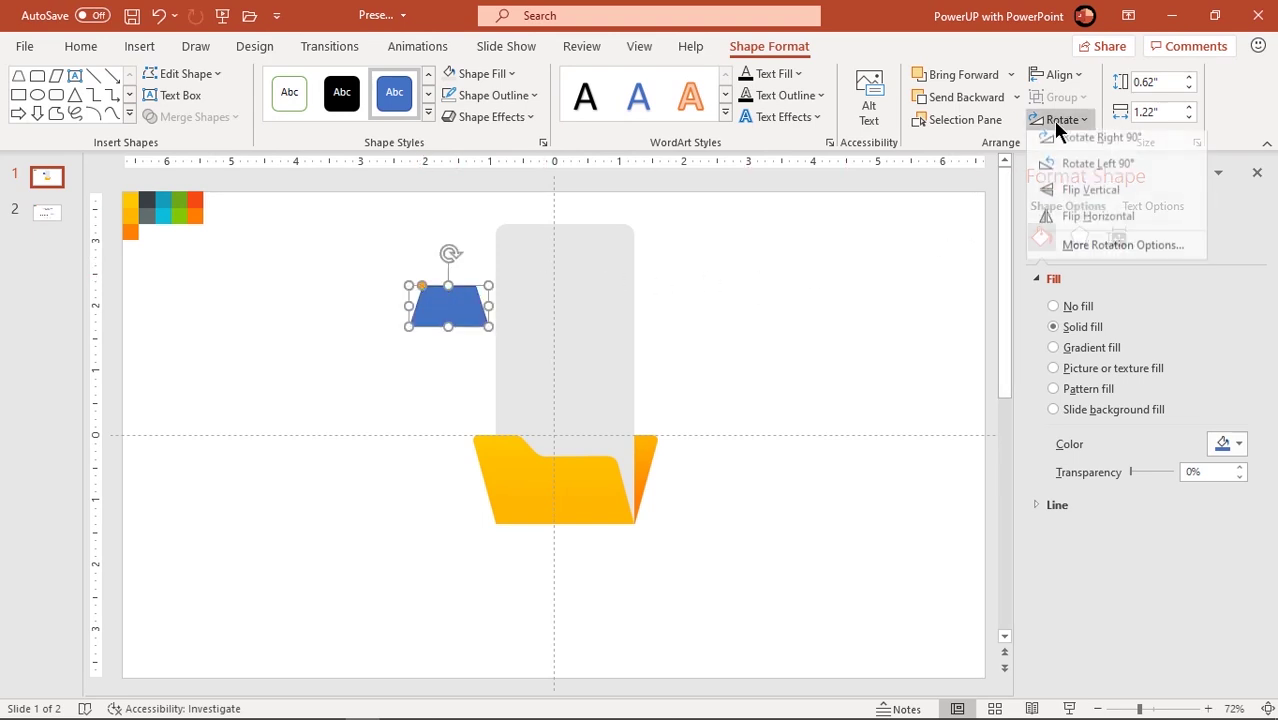
pyautogui.click(1053, 168)
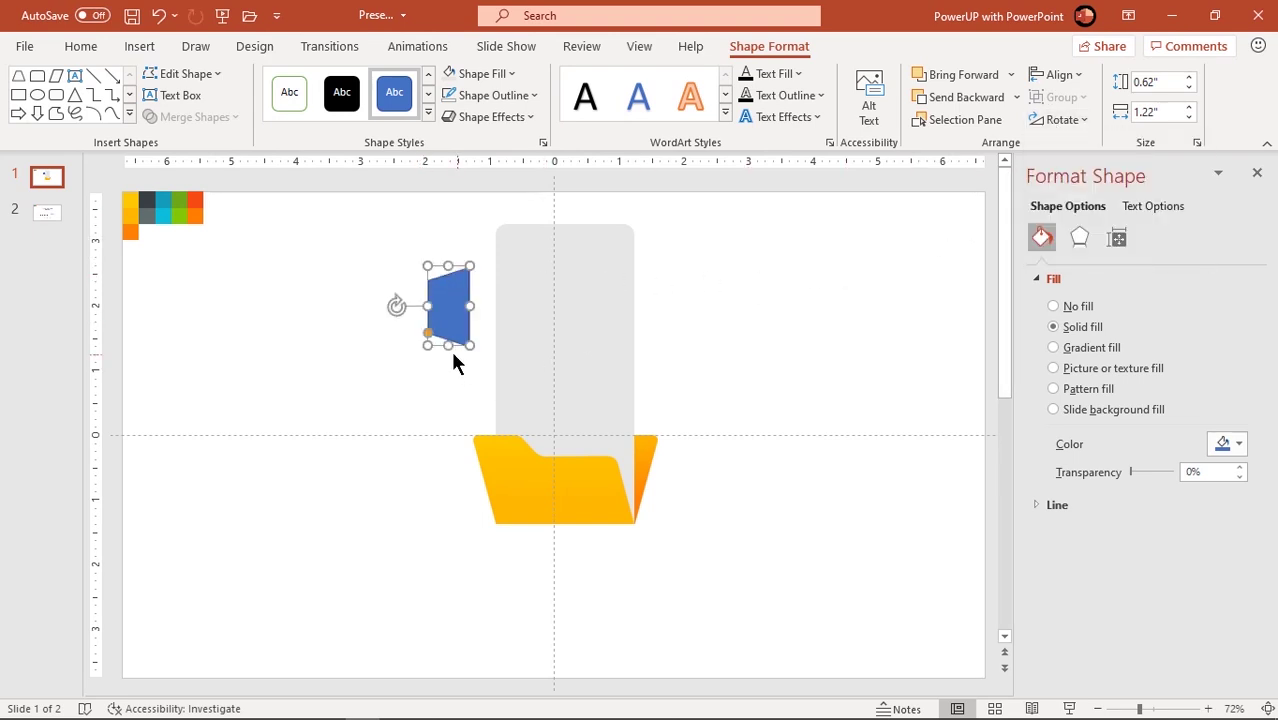
# - Shorten the trapezoid to 0.96" across the gray panel's upper left edge and remove its outline
pyautogui.moveTo(448, 345); pyautogui.dragTo(492, 277)
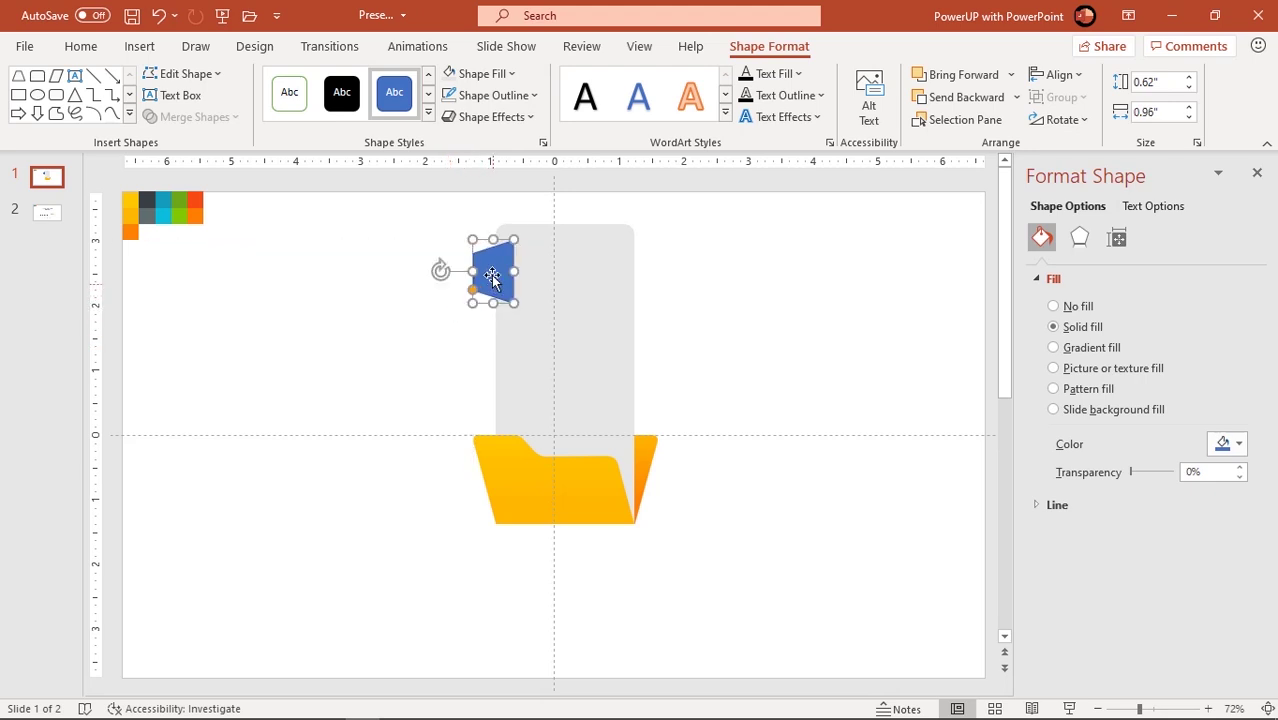
pyautogui.click(492, 96)
pyautogui.click(499, 353)
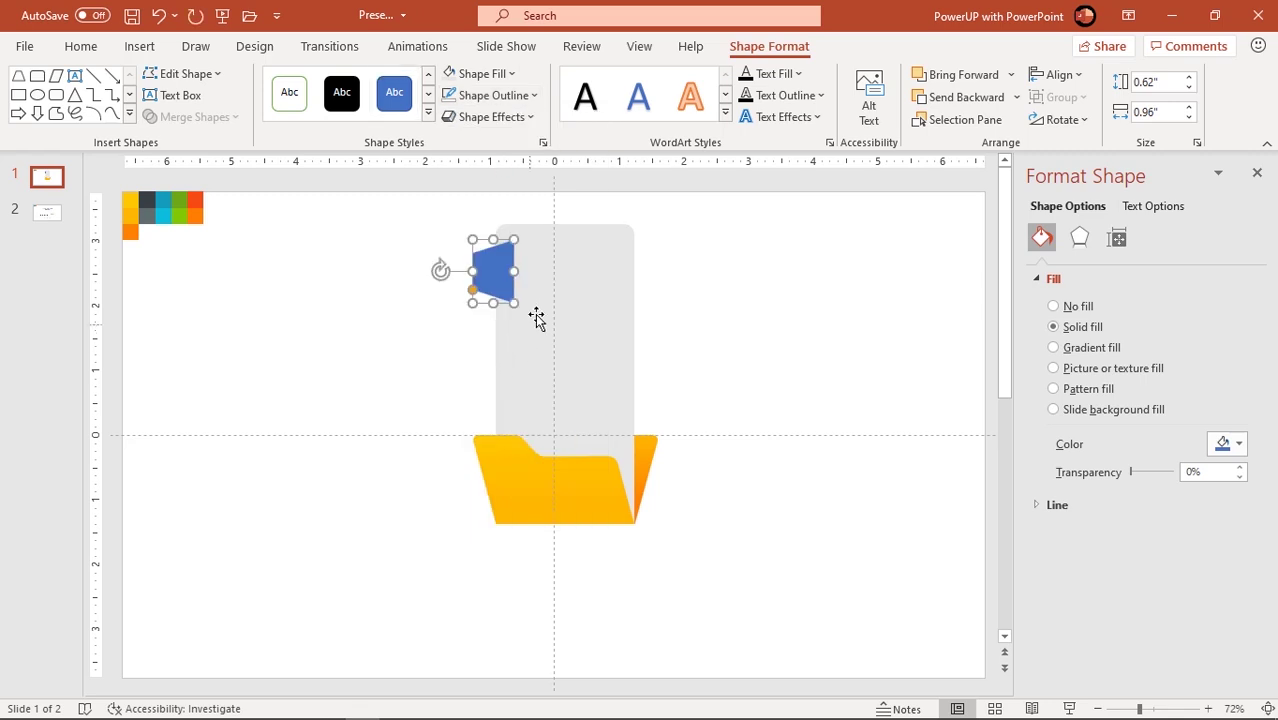
# - Narrow the blue trapezoid to a height value of 0.53" from its outer side and send it behind the gray panel
pyautogui.scroll(5, 537, 315)
pyautogui.scroll(2, 563, 338)
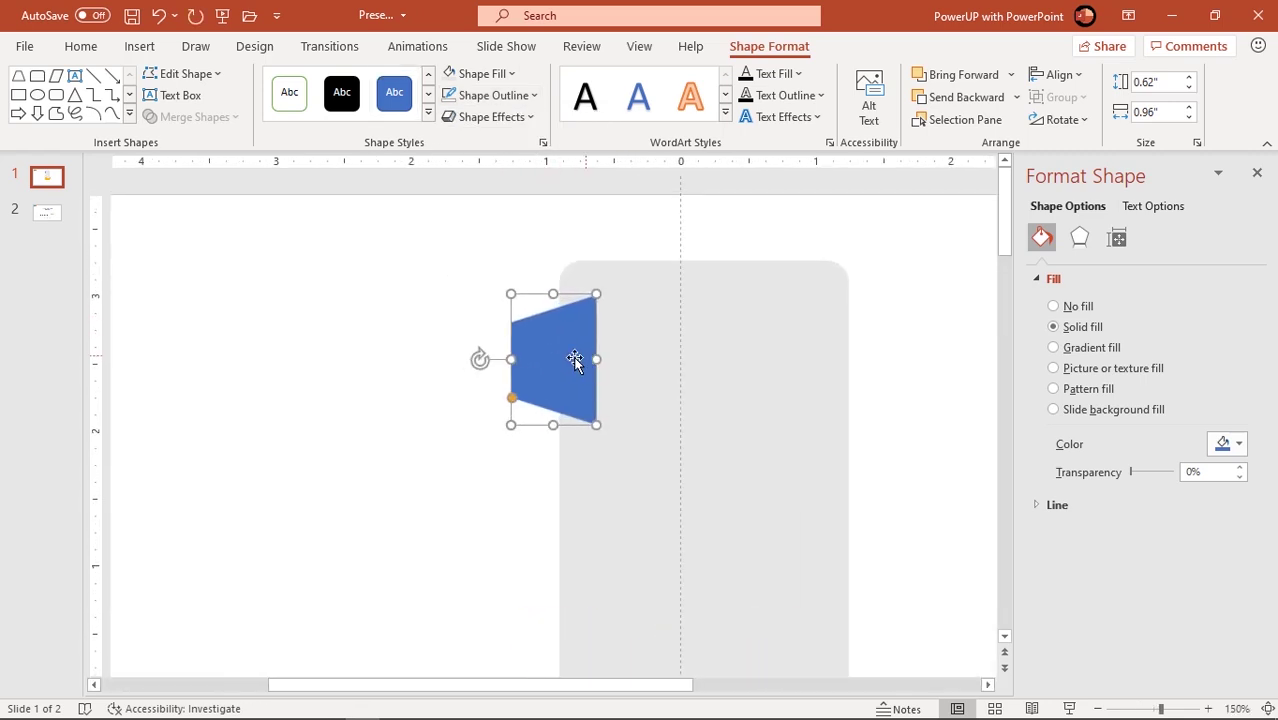
pyautogui.moveTo(514, 362); pyautogui.dragTo(524, 363)
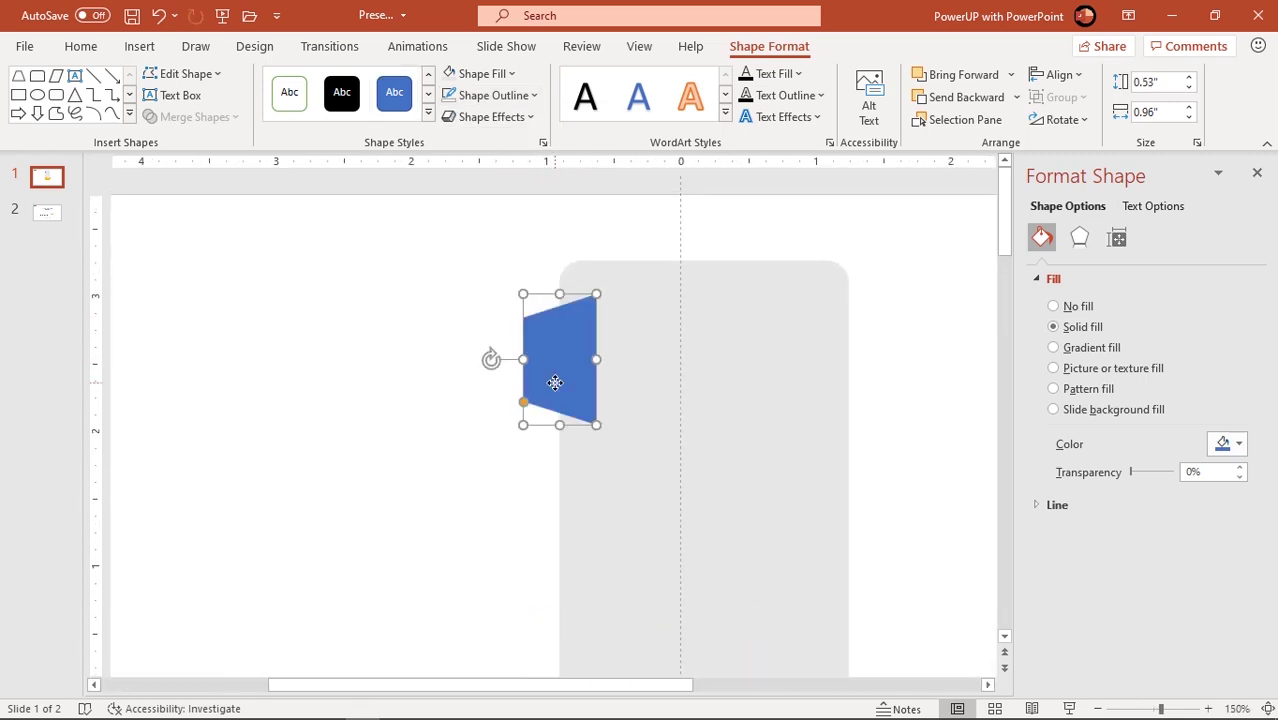
pyautogui.rightClick(555, 383)
pyautogui.click(595, 447)
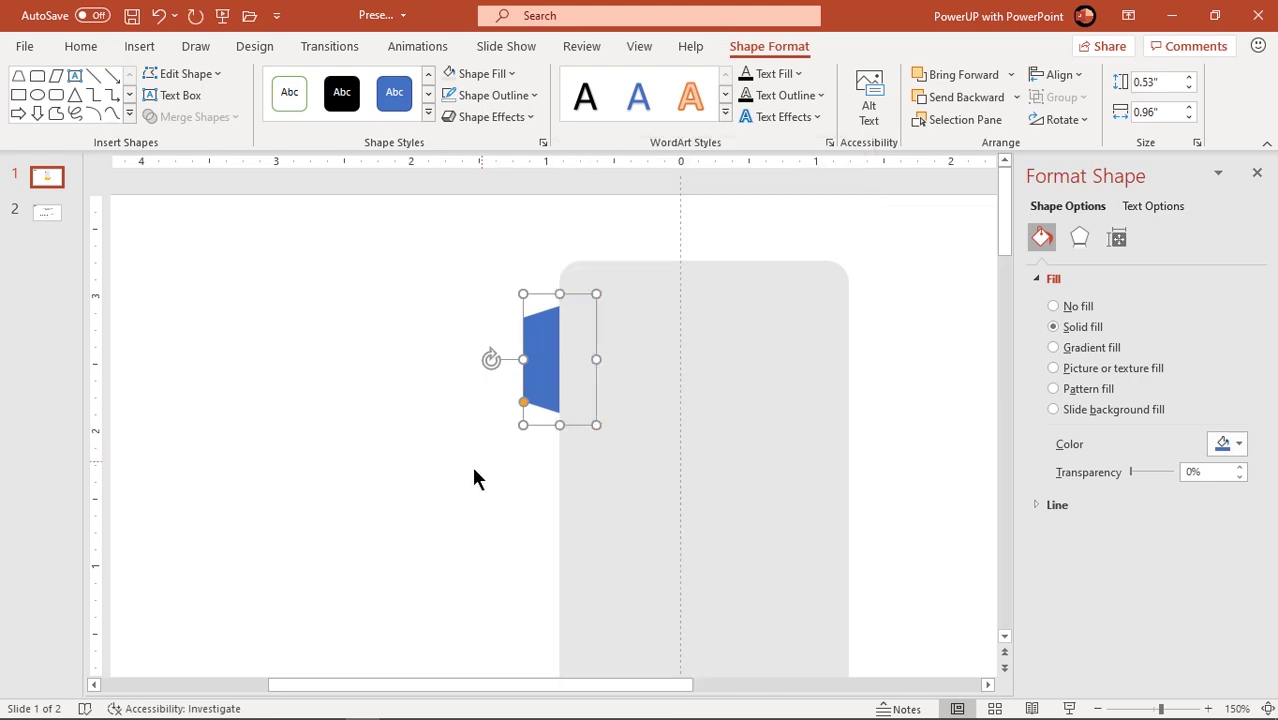
pyautogui.click(472, 476)
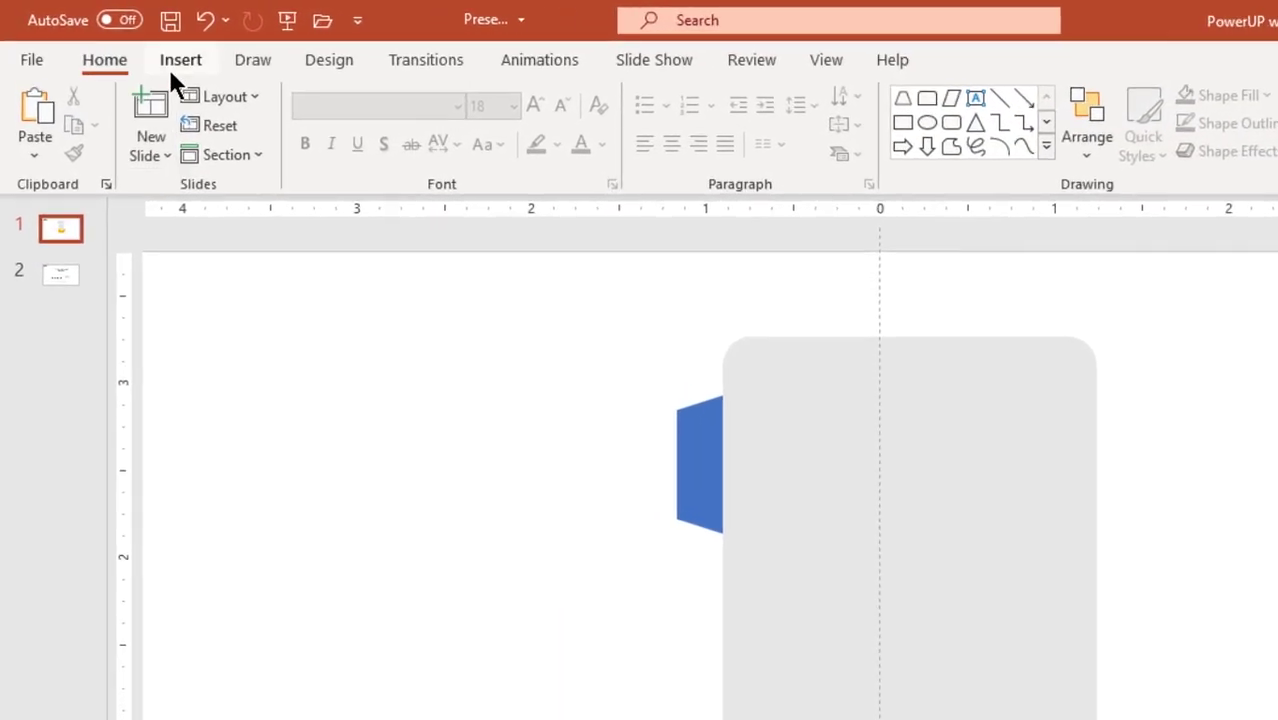
# - Draw a pentagon block arrow about 0.77" wide and 0.7" high to the left of the blue trapezoid
pyautogui.click(175, 70)
pyautogui.click(385, 165)
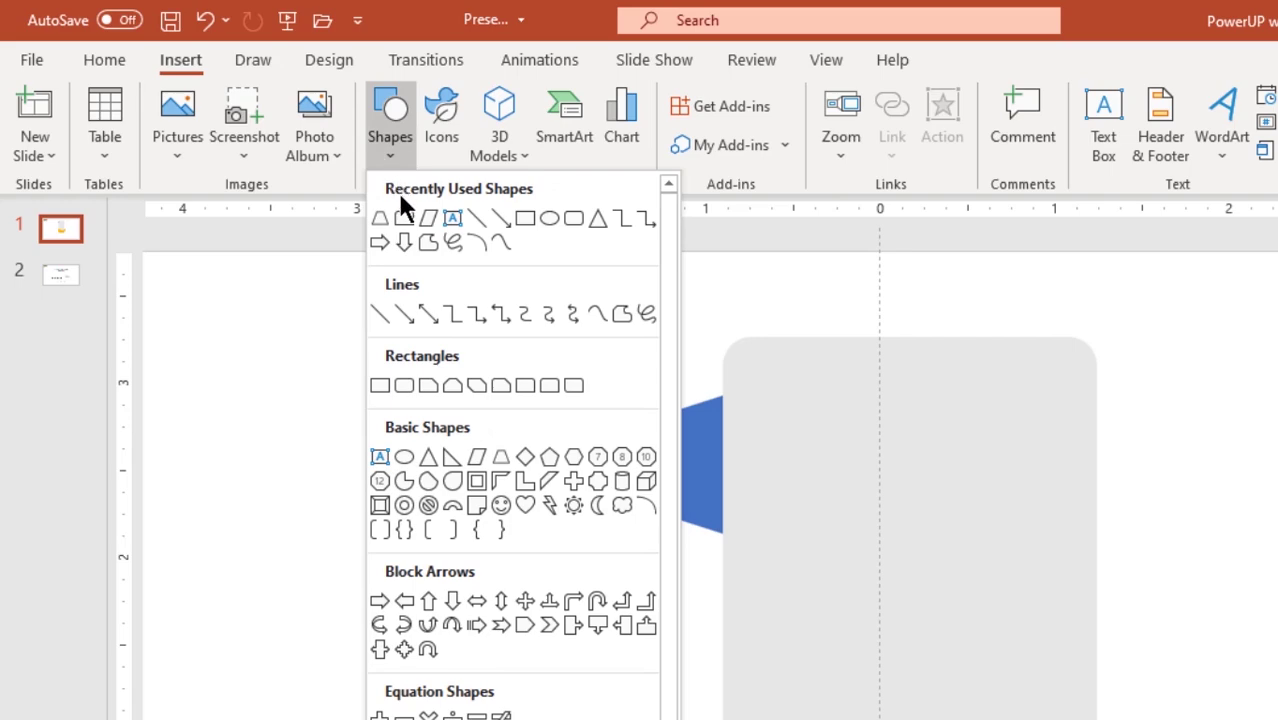
pyautogui.click(525, 625)
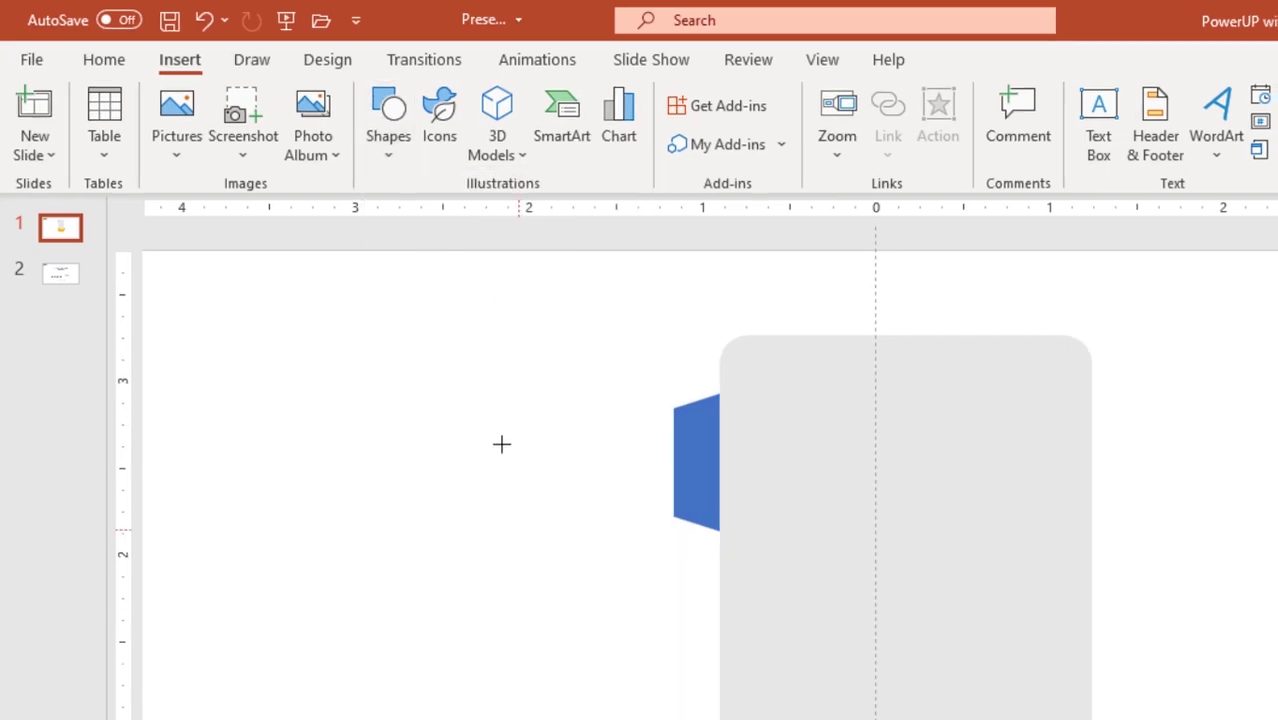
pyautogui.moveTo(503, 426); pyautogui.dragTo(616, 540)
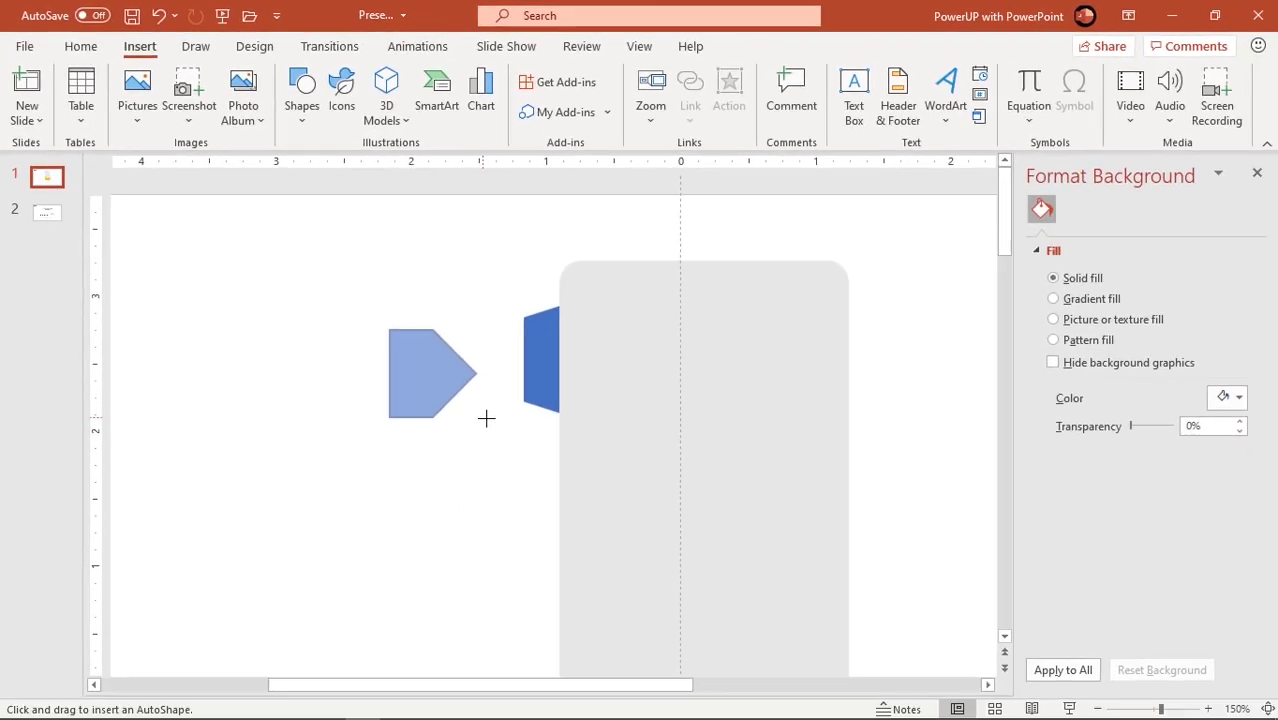
pyautogui.moveTo(486, 418); pyautogui.dragTo(494, 425)
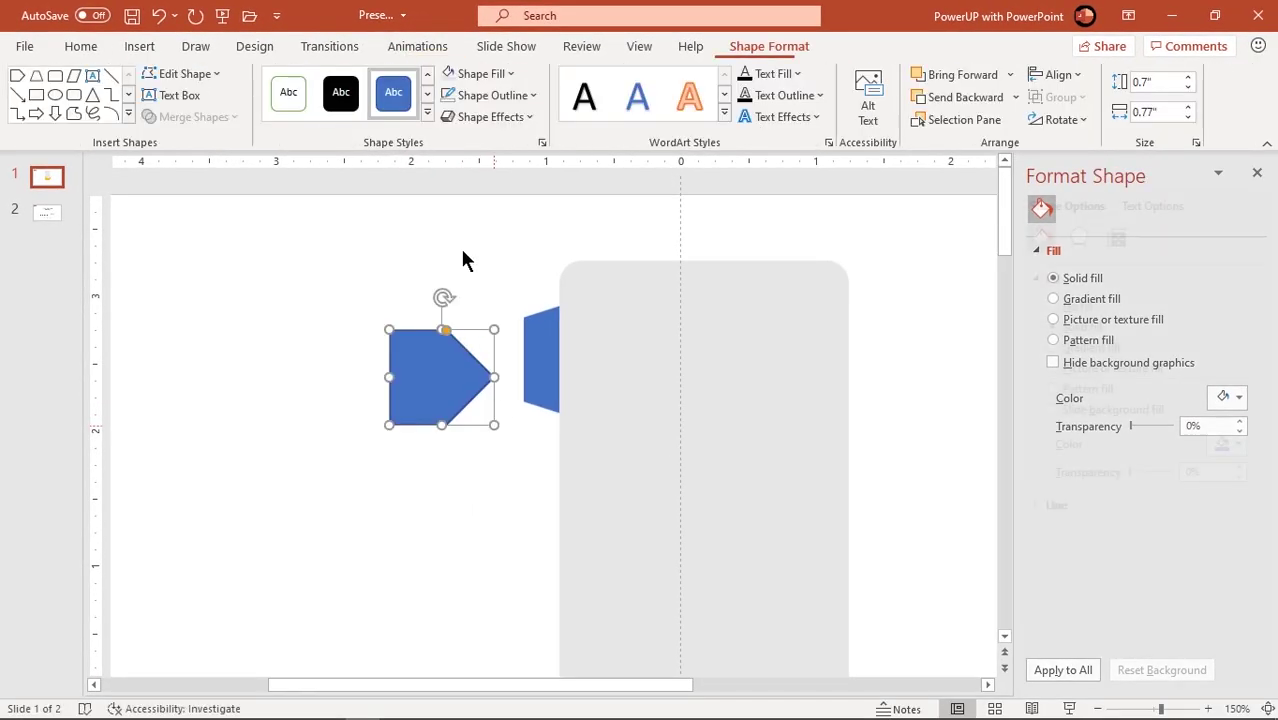
# - Give the pentagon arrow a light green fill without an outline and align it over the blue trapezoid's outer edge
pyautogui.click(482, 73)
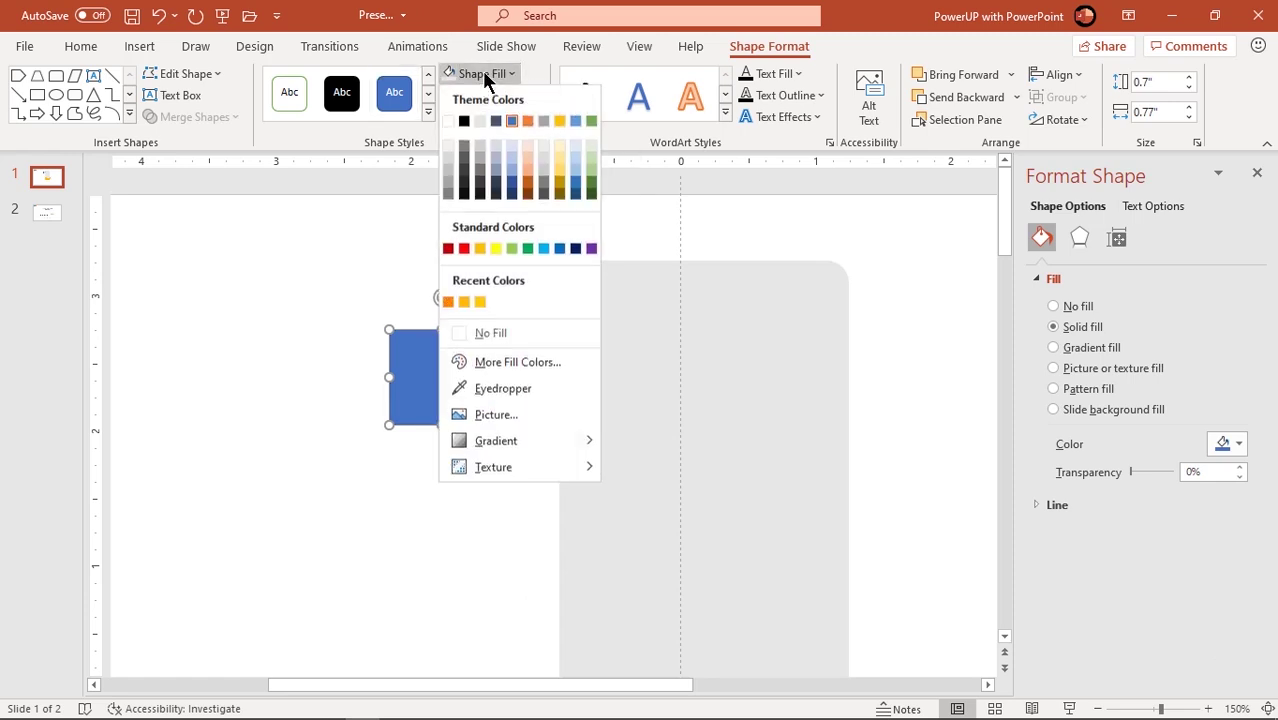
pyautogui.click(513, 248)
pyautogui.moveTo(436, 399); pyautogui.dragTo(514, 382)
# - Reduce the green arrow's height to 0.63" to match the trapezoid's outer edge and make its point blunter
pyautogui.scroll(5, 568, 374)
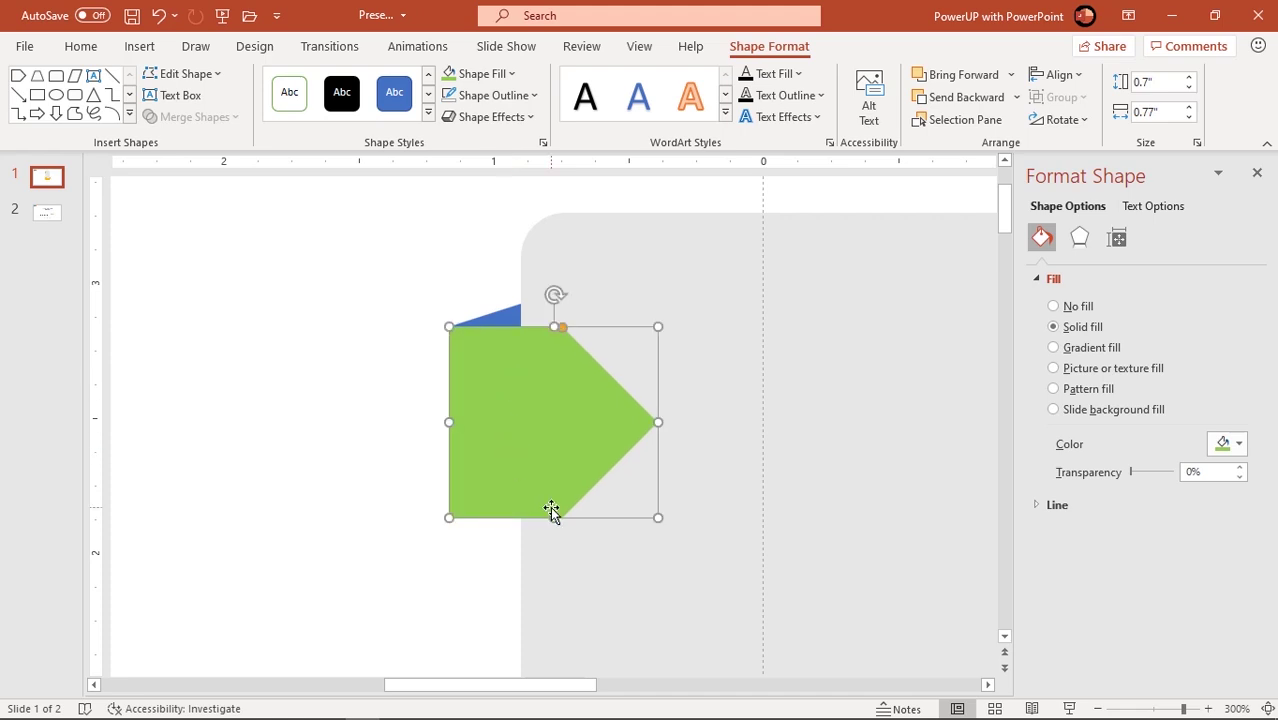
pyautogui.moveTo(551, 510); pyautogui.dragTo(553, 495)
pyautogui.moveTo(571, 335); pyautogui.dragTo(610, 331)
pyautogui.click(396, 384)
pyautogui.click(536, 406)
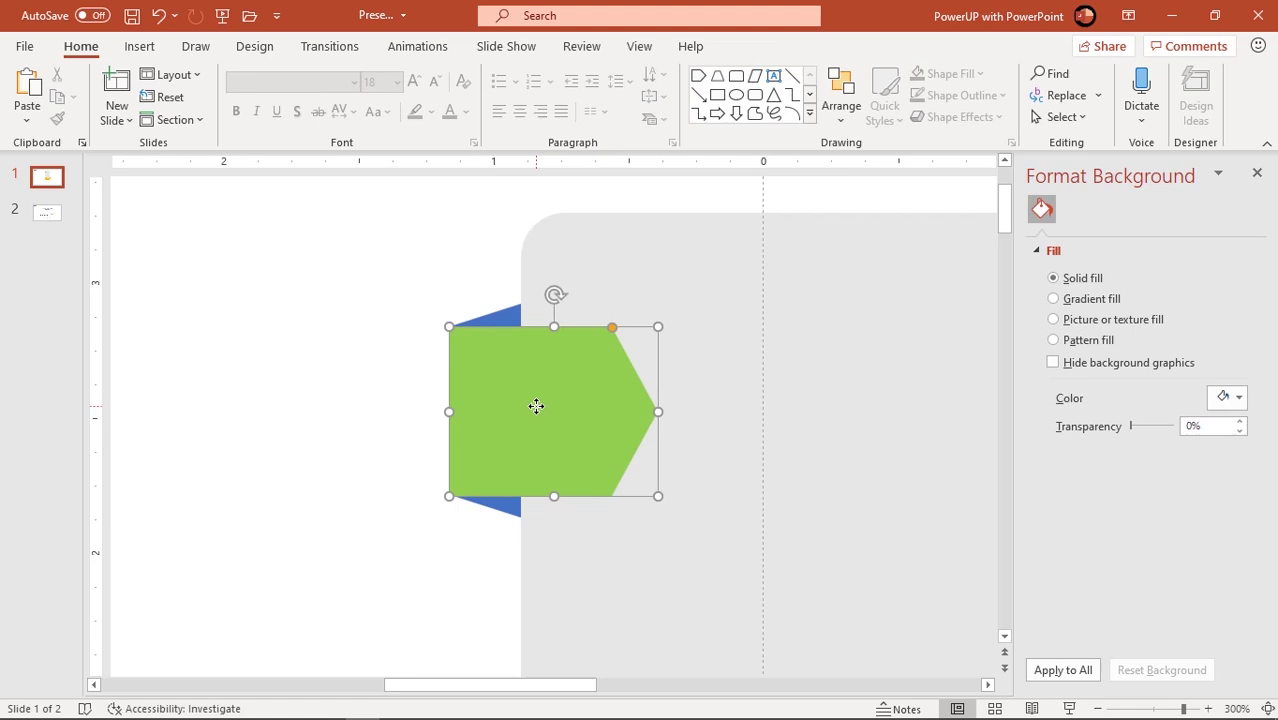
pyautogui.scroll(-10, 536, 406)
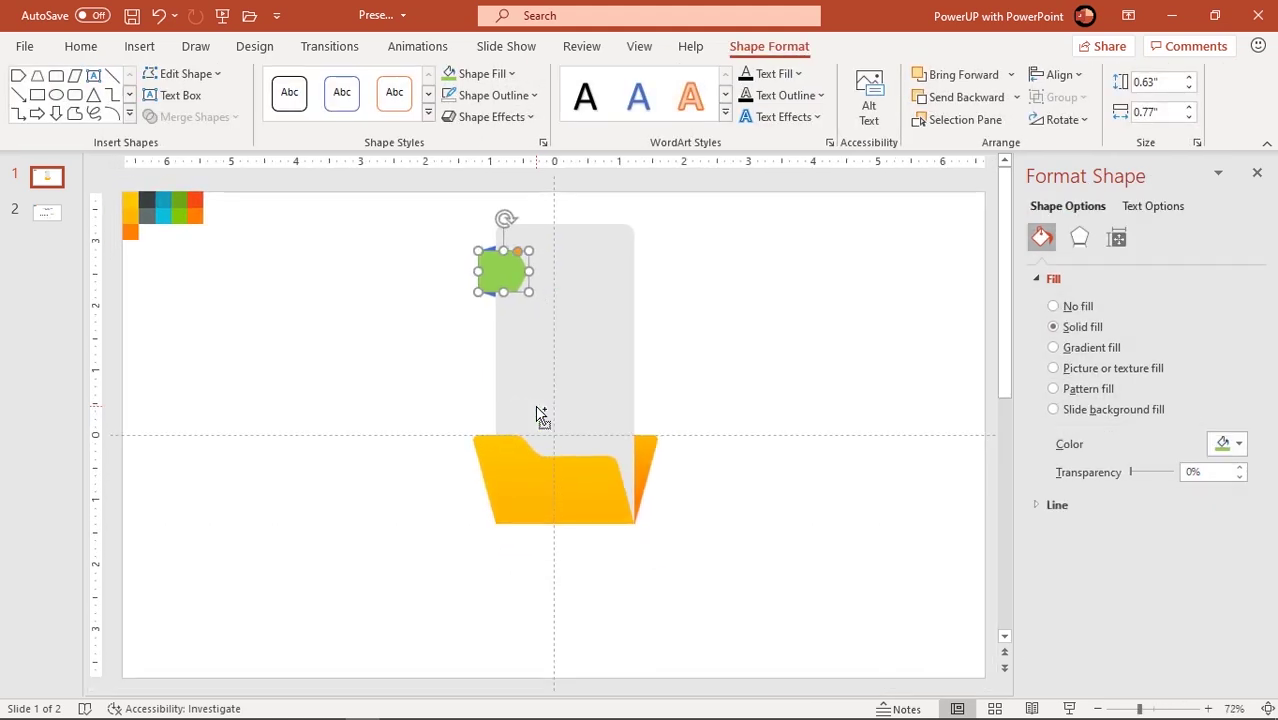
pyautogui.click(363, 382)
# - Apply the first reflection variation, with 48% transparency and 35% size, to both the yellow and orange folder shapes
pyautogui.click(562, 503)
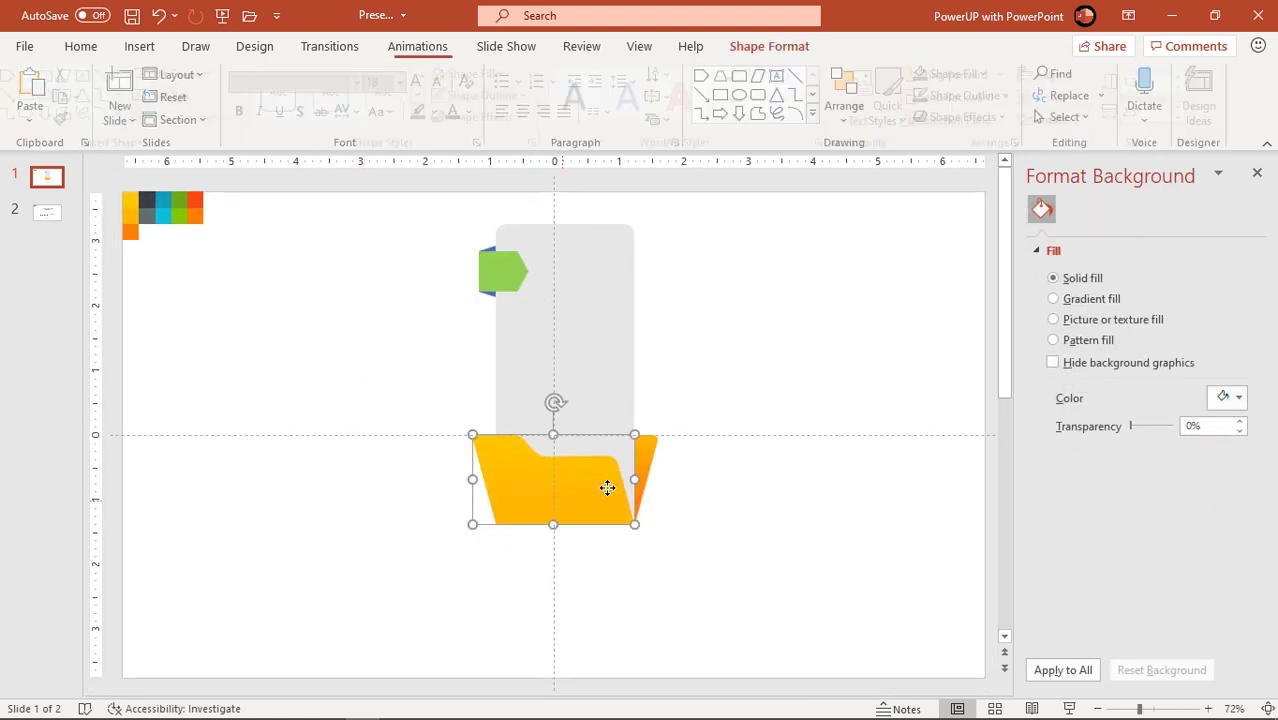
pyautogui.keyDown('shift'); pyautogui.click(651, 452); pyautogui.keyUp('shift')
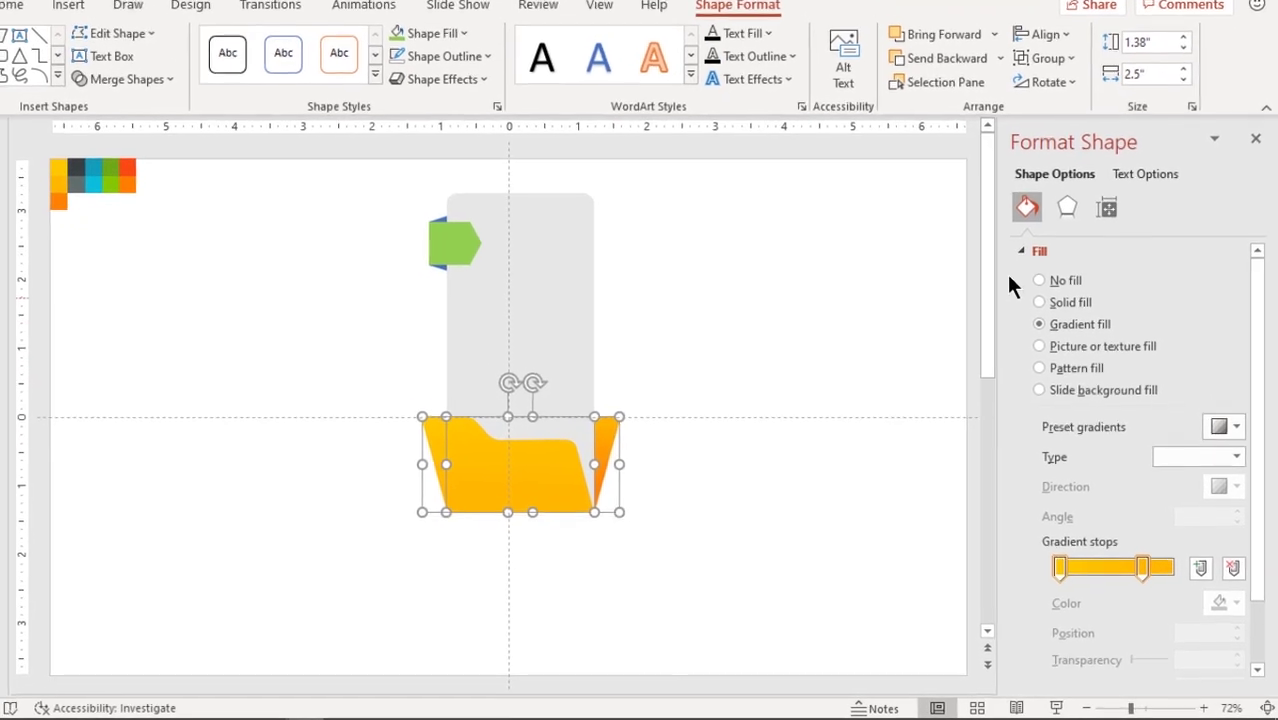
pyautogui.click(1079, 237)
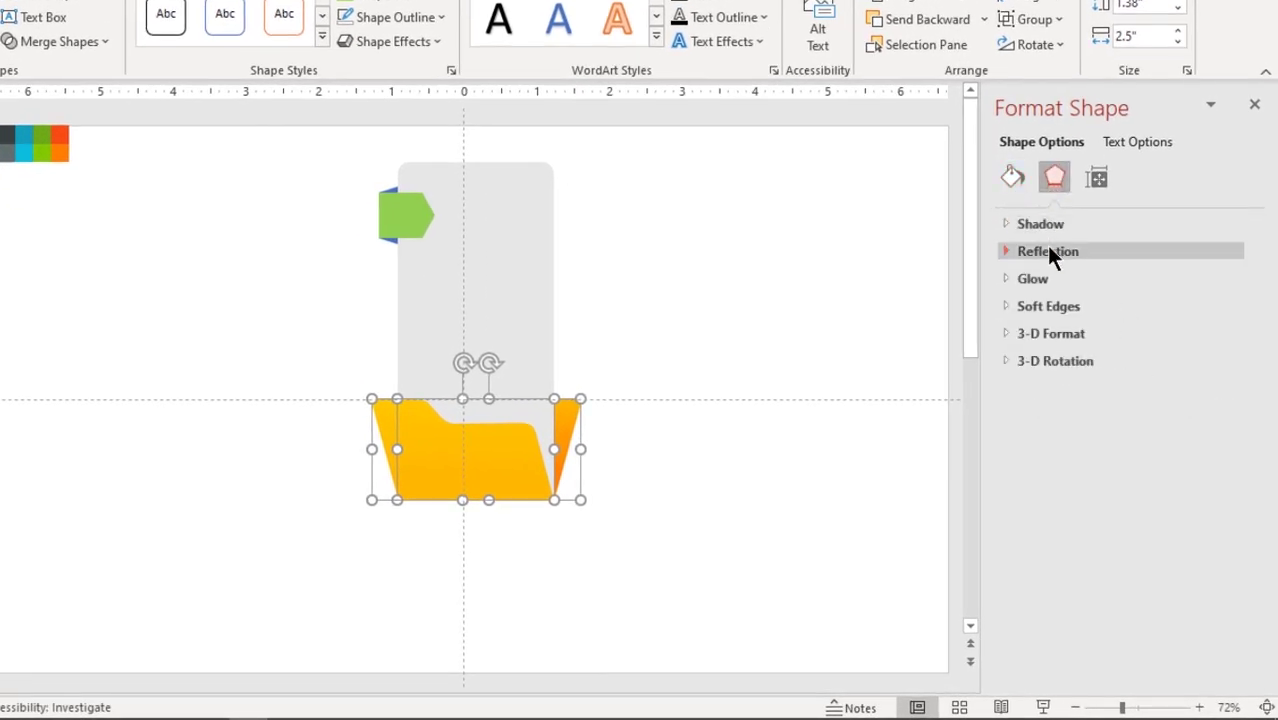
pyautogui.click(1048, 250)
pyautogui.click(1224, 281)
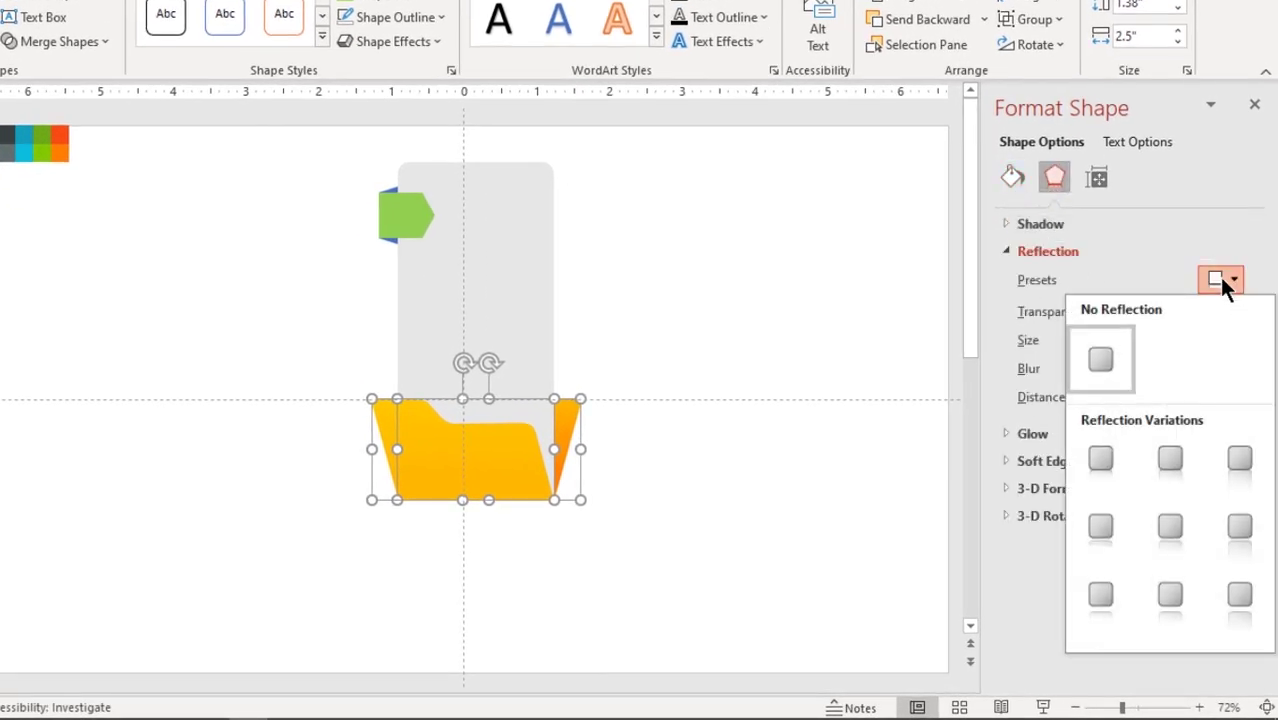
pyautogui.click(1101, 460)
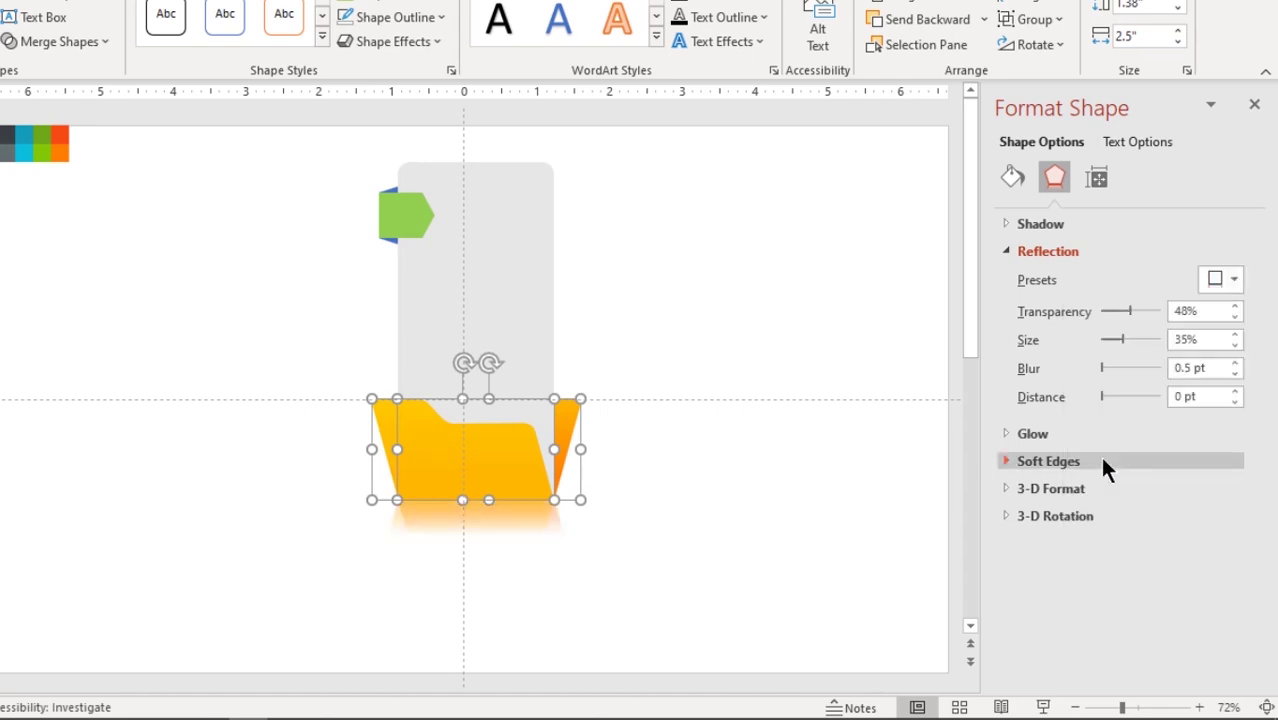
# - Increase the blur of the reflection on both the yellow and orange folder shapes
pyautogui.moveTo(1100, 368); pyautogui.dragTo(1108, 368)
pyautogui.click(825, 447)
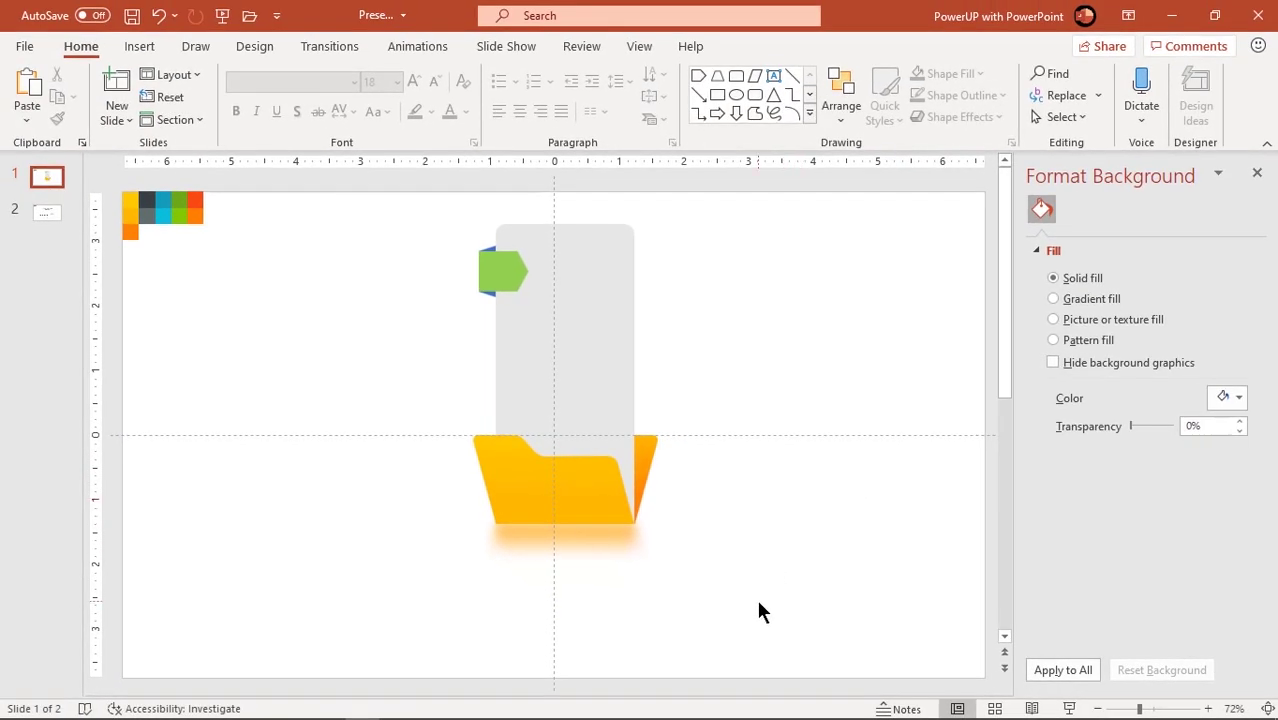
# - Group the folder shapes, gray panel and folded arrow tab into one object
pyautogui.moveTo(758, 610); pyautogui.dragTo(405, 200)
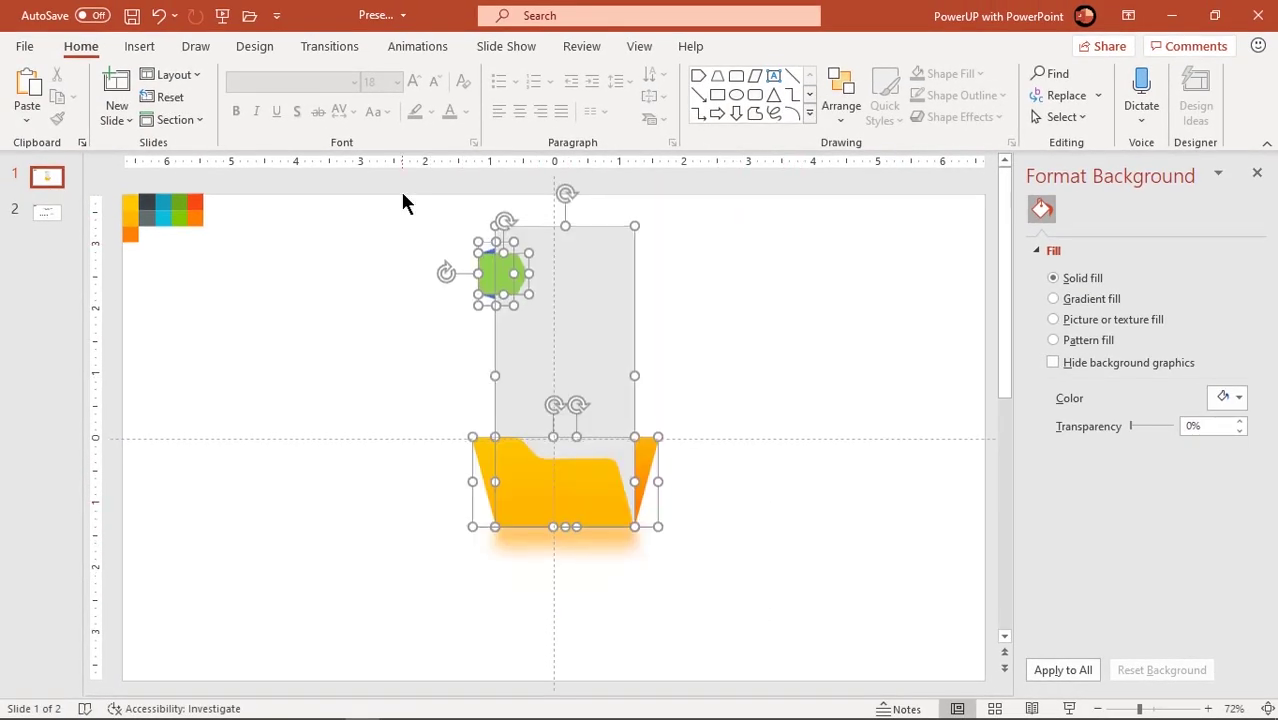
pyautogui.rightClick(554, 333)
pyautogui.moveTo(605, 463)
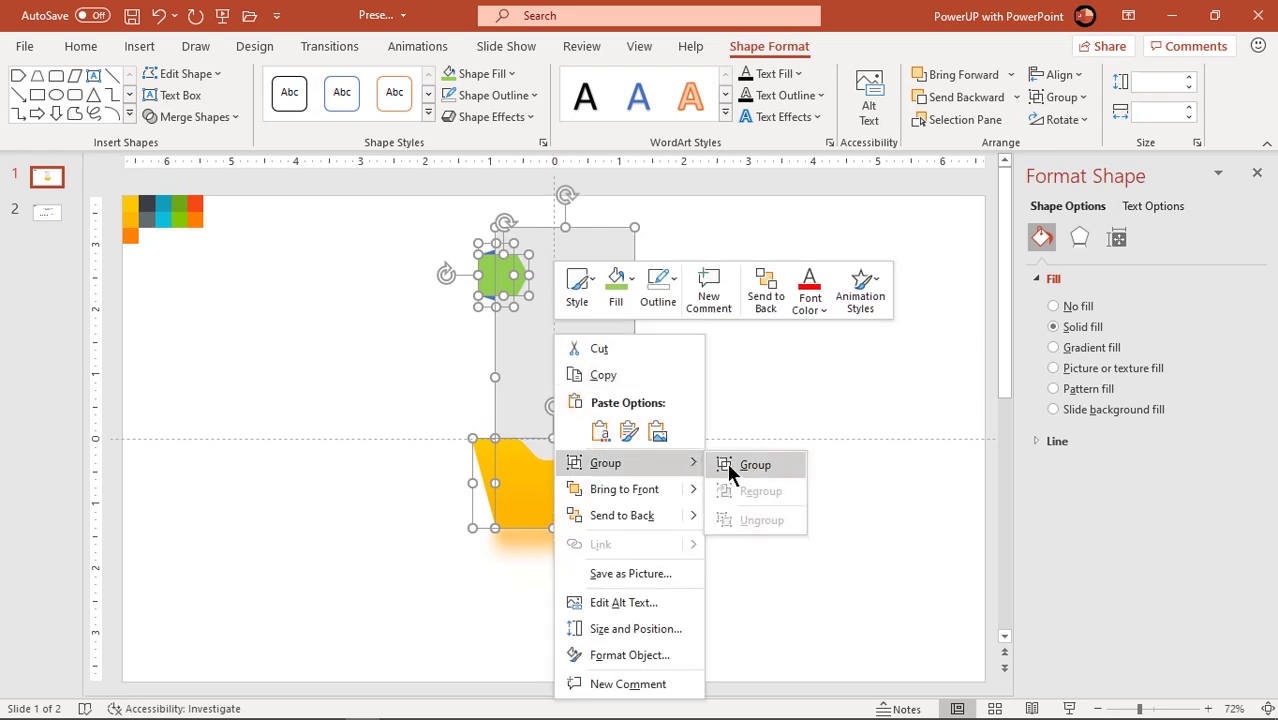
pyautogui.click(729, 466)
# - Move the folder group toward the slide's left side and duplicate it into a row of evenly spaced copies
pyautogui.moveTo(578, 341); pyautogui.dragTo(470, 394)
pyautogui.hotkey('ctrl', 'd')
pyautogui.hotkey('ctrl', 'd')
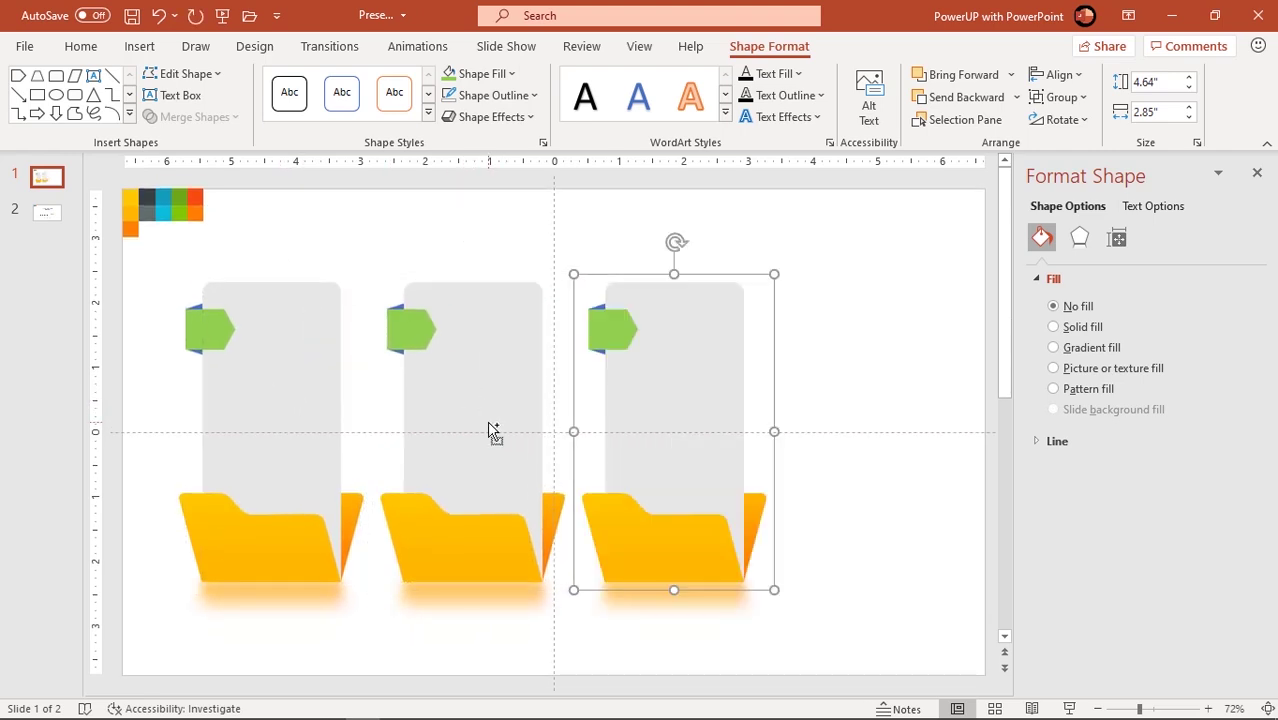
# - Select all four folder groups and shift them together so the row is centered on the slide
pyautogui.keyDown('shift'); pyautogui.click(650, 428); pyautogui.keyUp('shift')
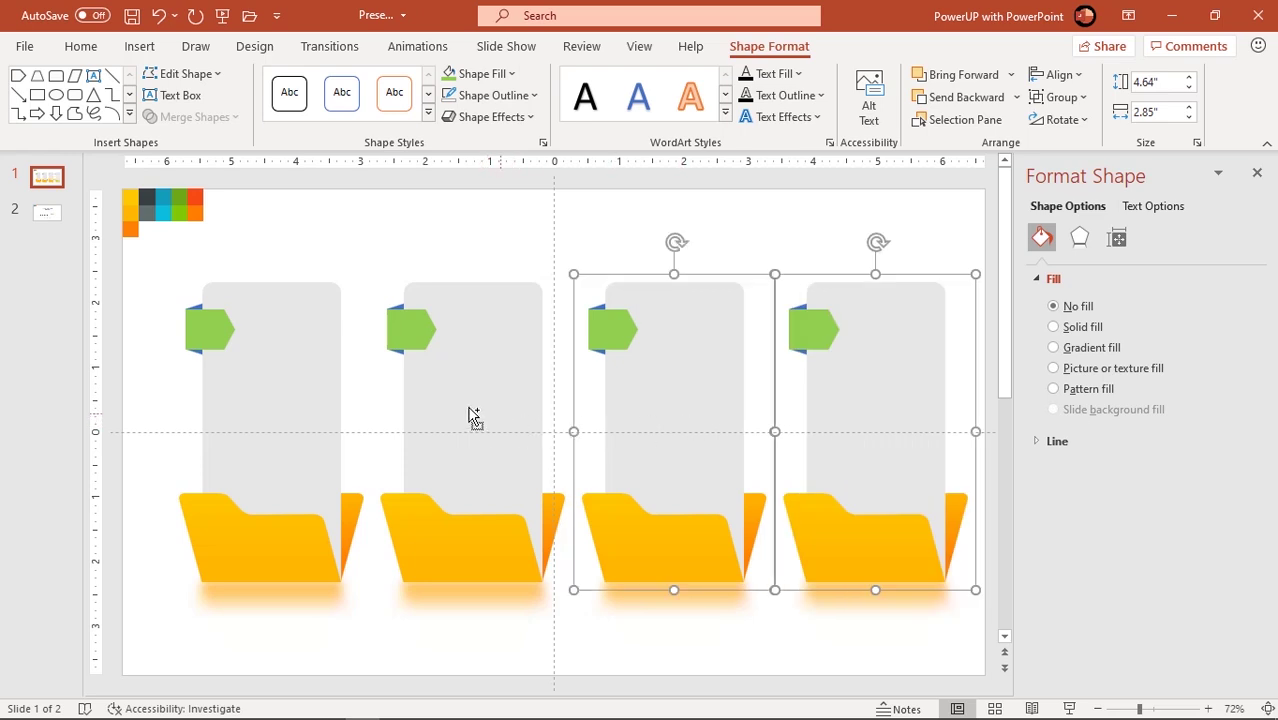
pyautogui.keyDown('shift'); pyautogui.click(475, 419); pyautogui.keyUp('shift')
pyautogui.keyDown('shift'); pyautogui.click(266, 409); pyautogui.keyUp('shift')
pyautogui.moveTo(473, 401); pyautogui.dragTo(459, 401)
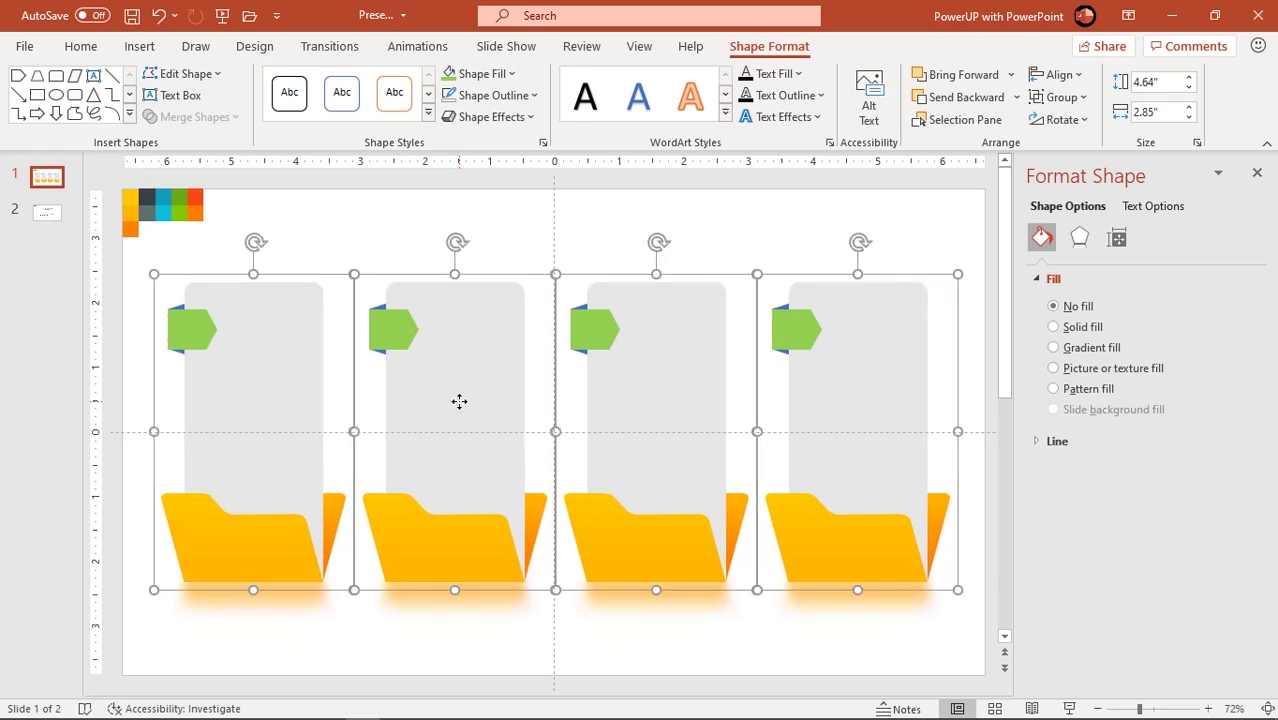
# - Ungroup all four folder groups into their individual shapes
pyautogui.rightClick(462, 432)
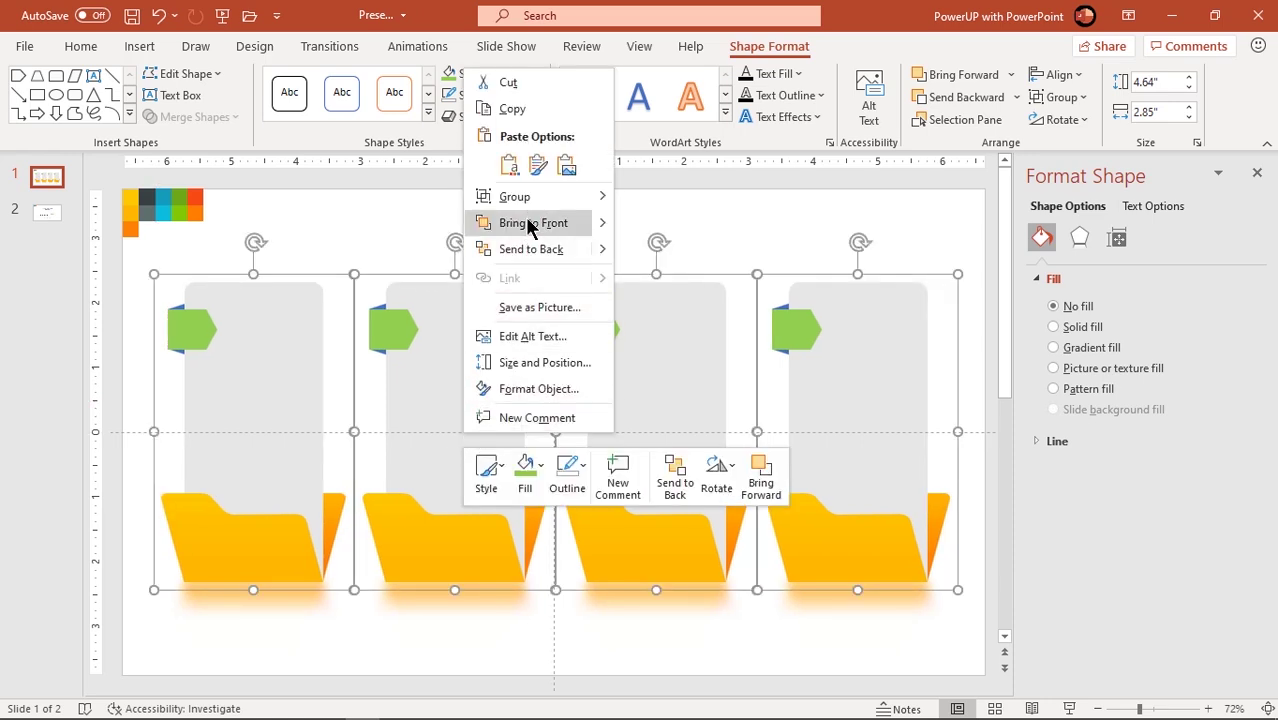
pyautogui.moveTo(580, 197)
pyautogui.click(660, 254)
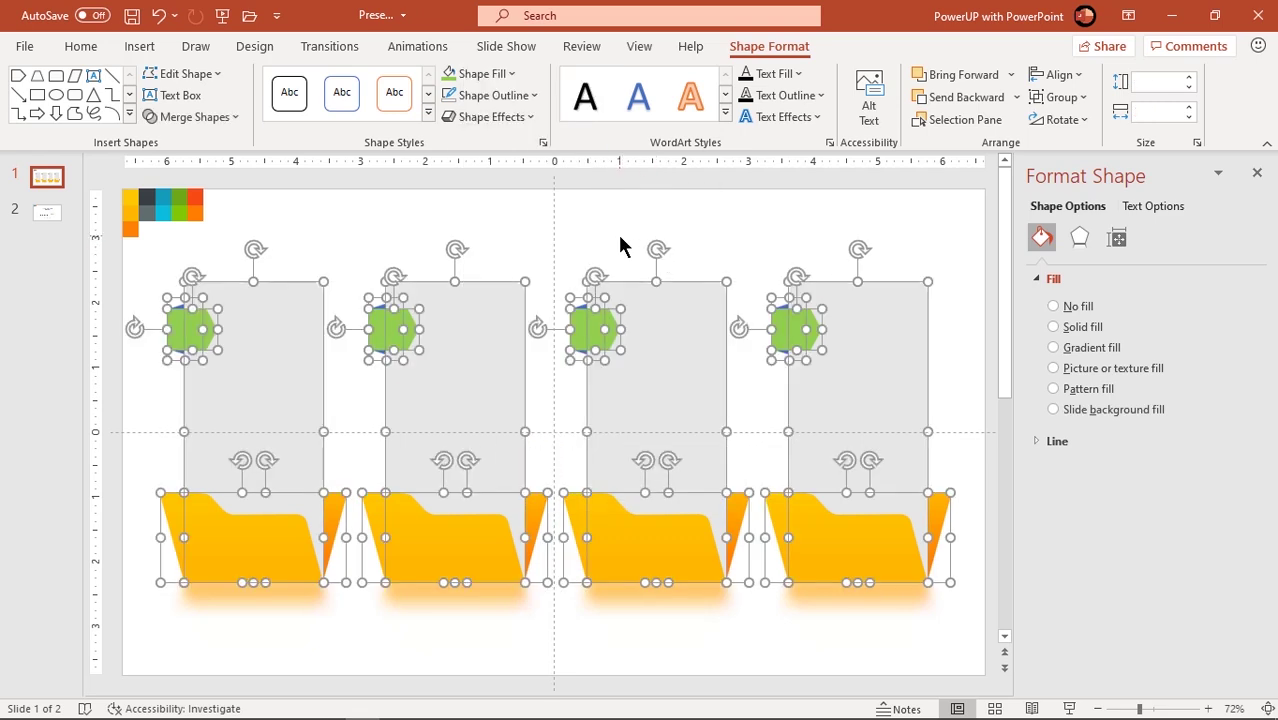
pyautogui.click(620, 240)
# - Recolor the first folder's tab with the Eyedropper, using the palette's dark gray for the trapezoid and lighter gray for the arrow
pyautogui.click(178, 309)
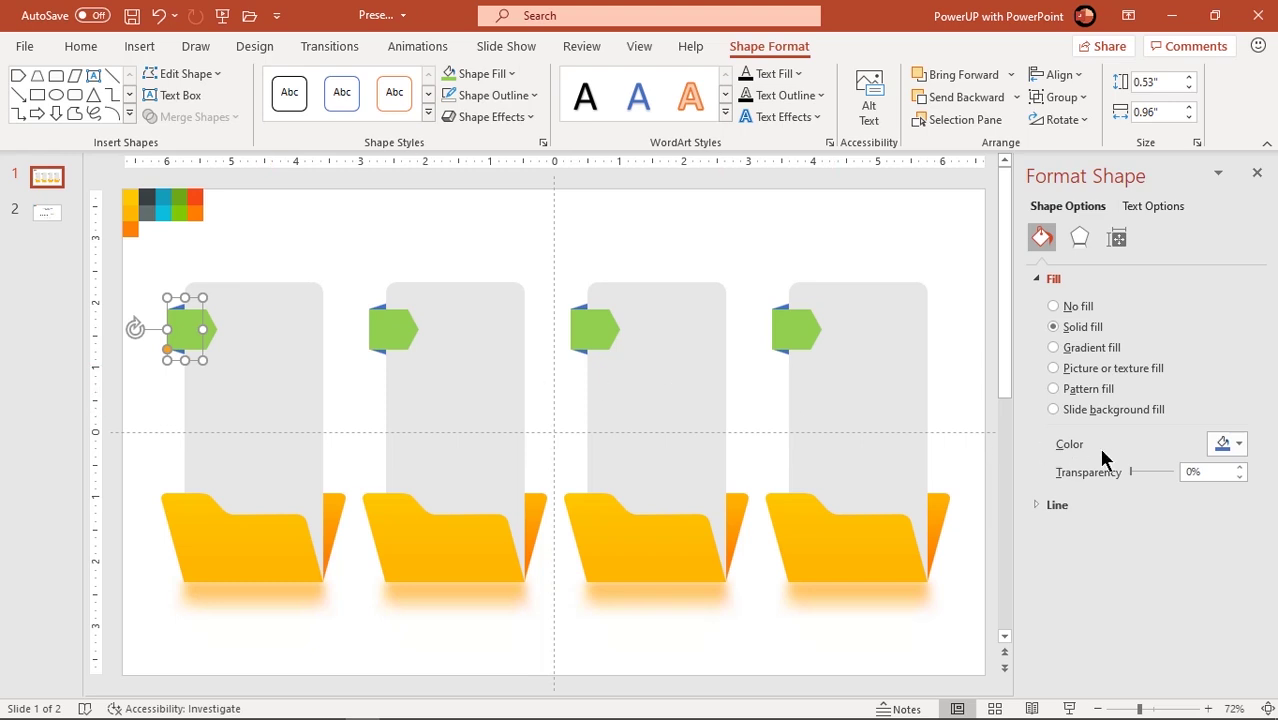
pyautogui.click(1220, 447)
pyautogui.click(1135, 421)
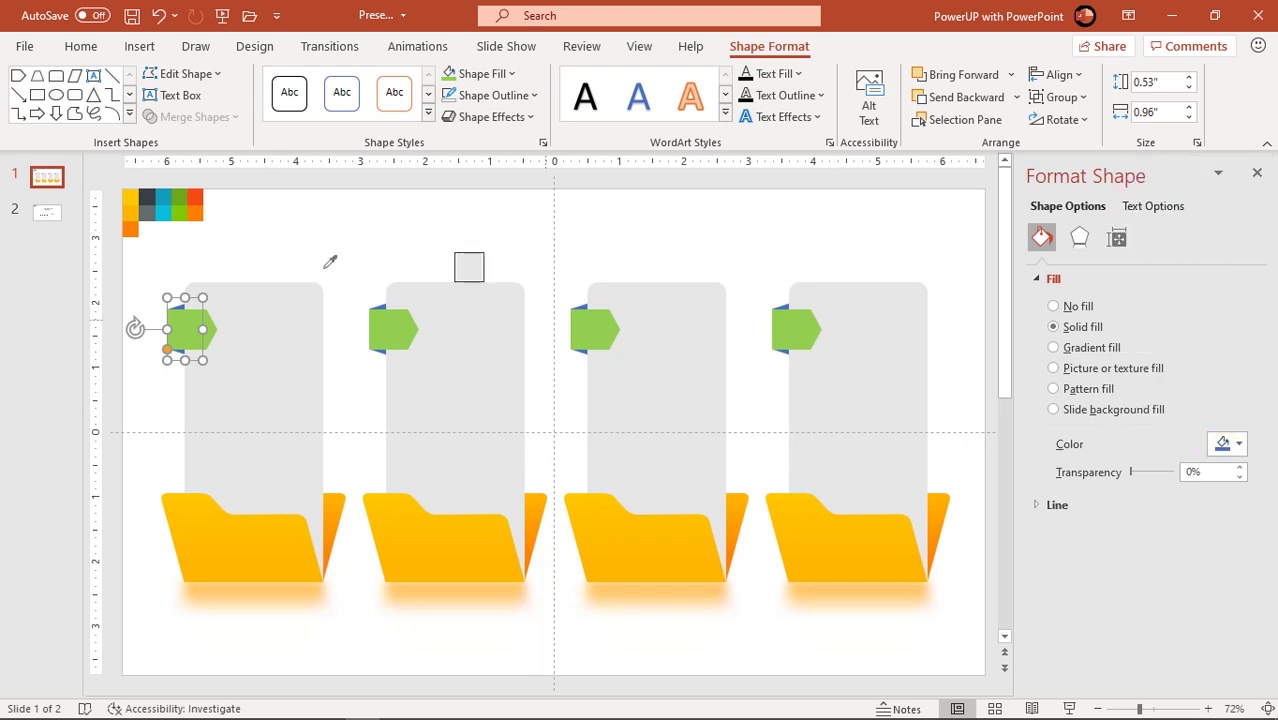
pyautogui.click(152, 212)
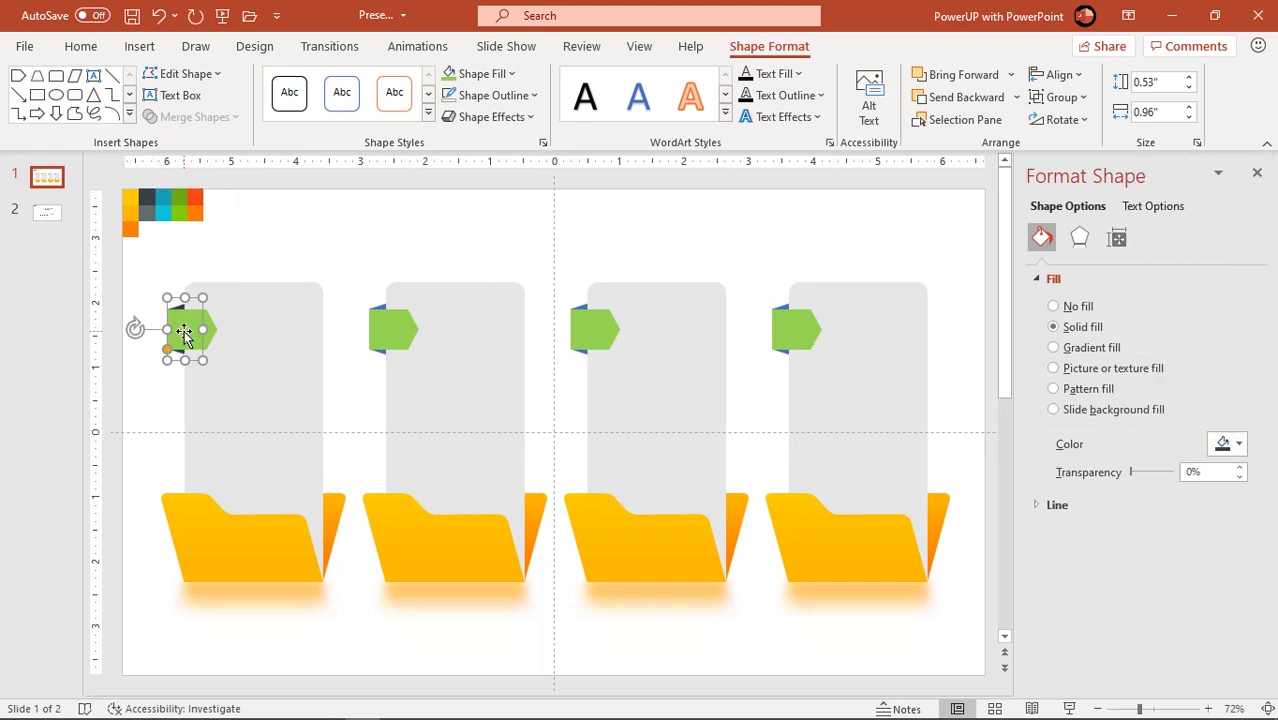
pyautogui.hotkey('ctrl', 'z')
pyautogui.click(1220, 447)
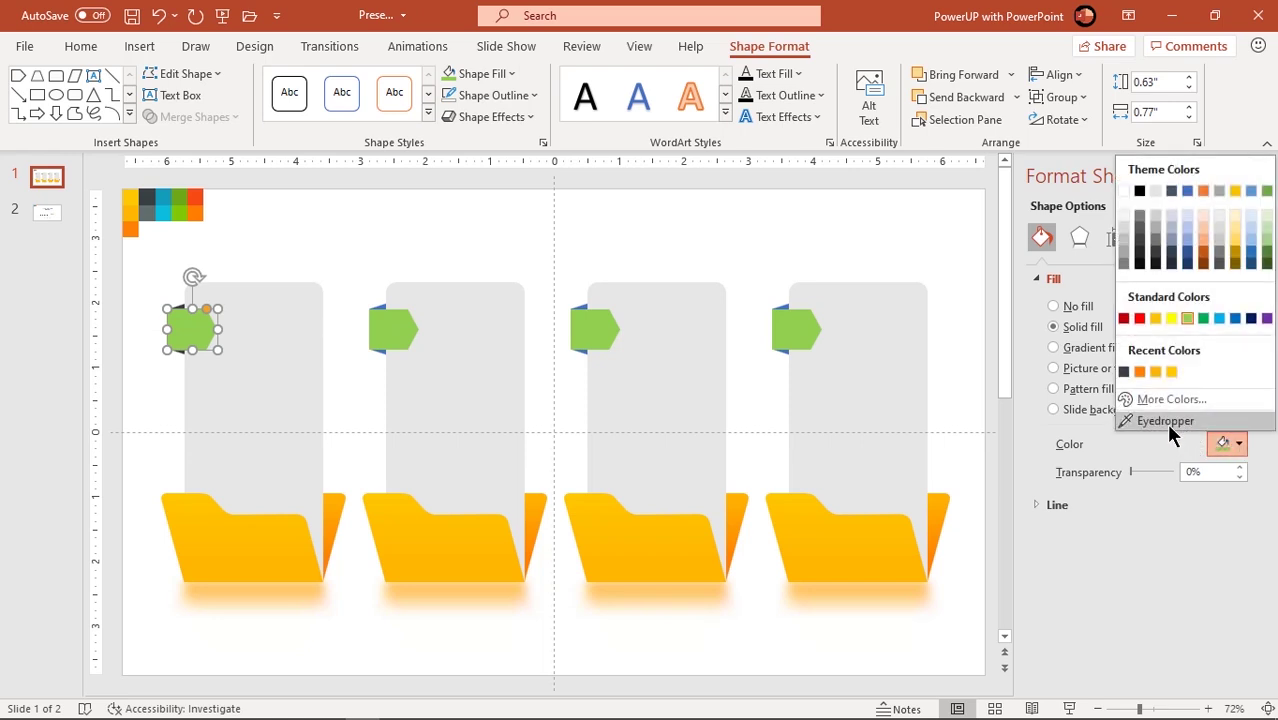
pyautogui.click(1170, 424)
pyautogui.click(156, 212)
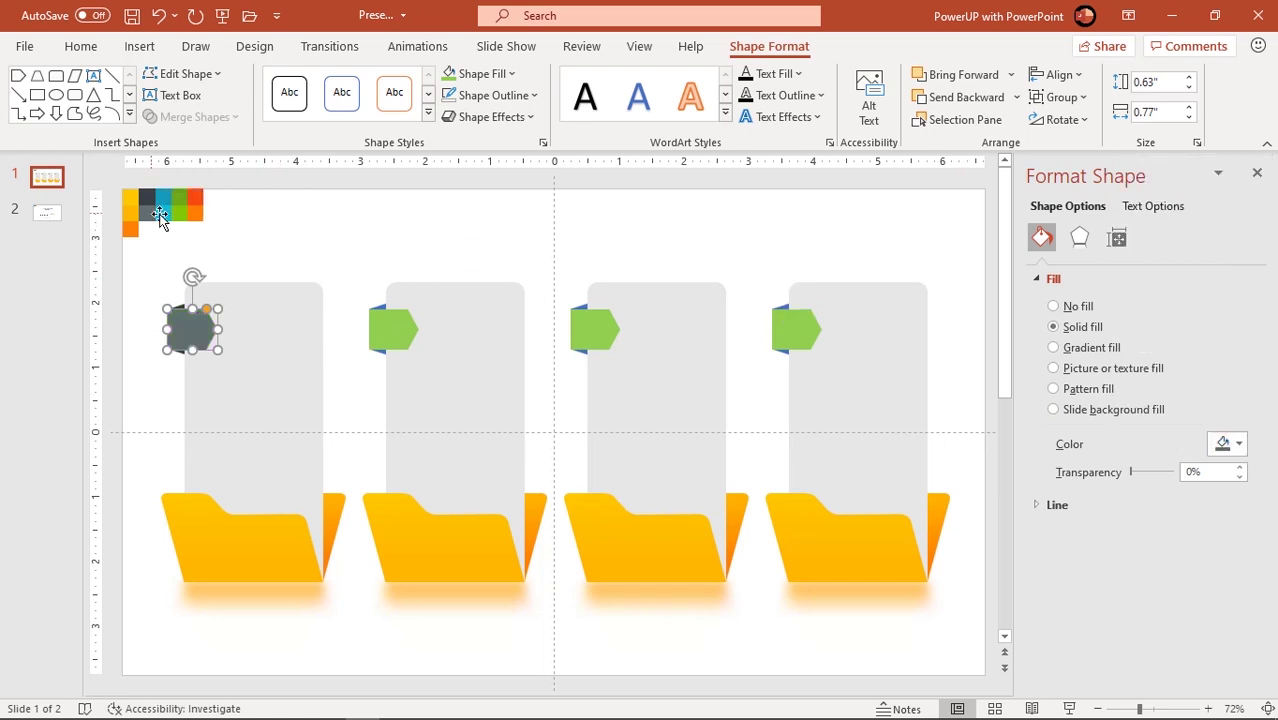
# - Recolor the second folder's tab from the palette, with darker blue on the trapezoid and light blue on the arrow
pyautogui.click(380, 307)
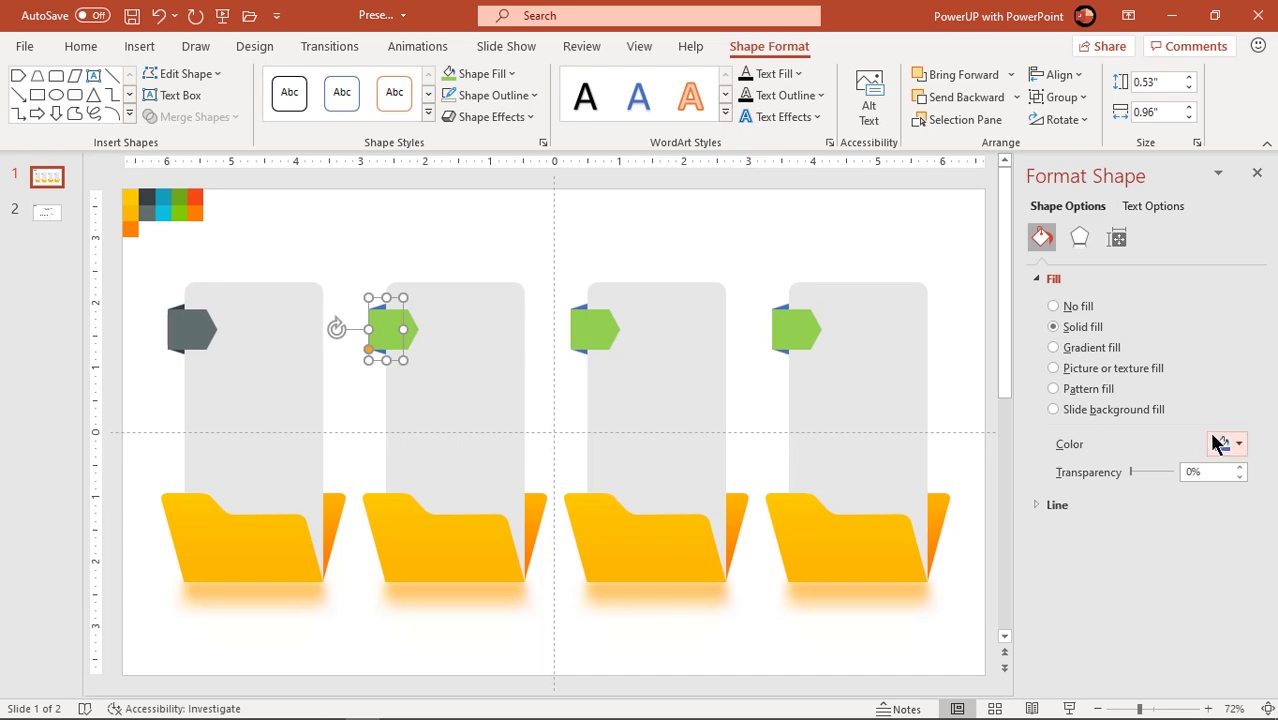
pyautogui.click(385, 325)
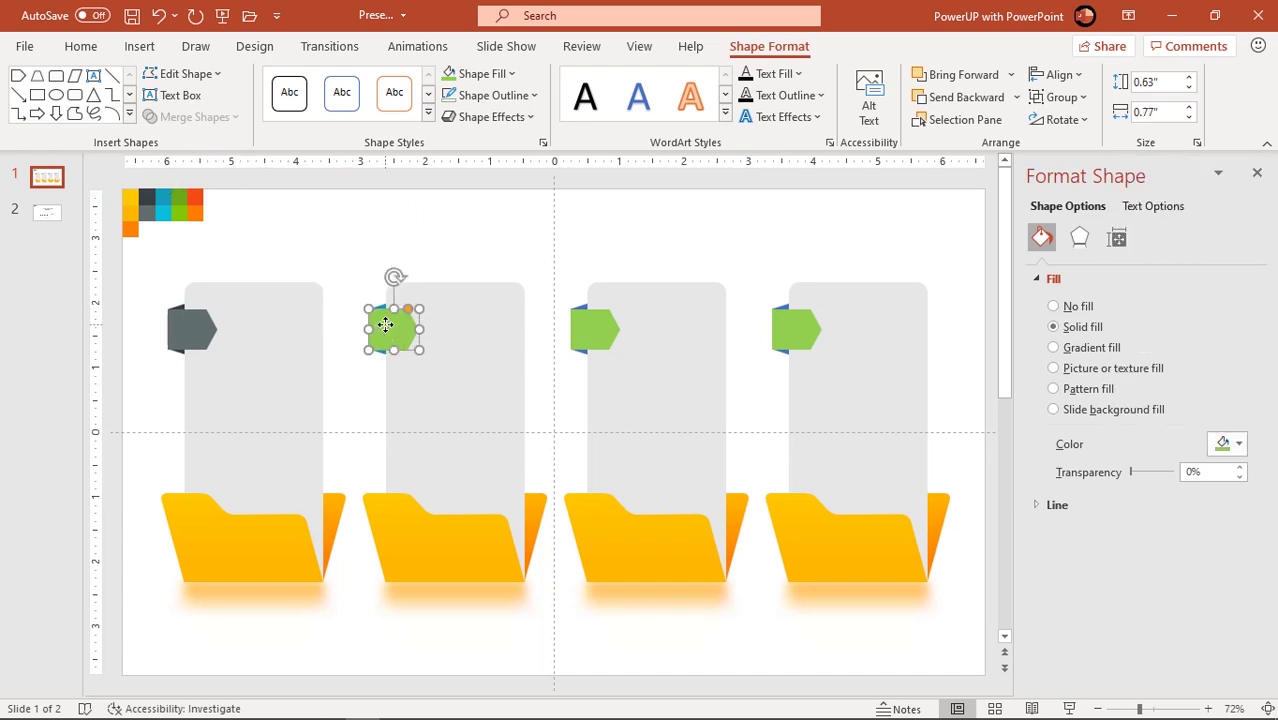
pyautogui.click(1226, 444)
pyautogui.click(1150, 448)
pyautogui.click(163, 208)
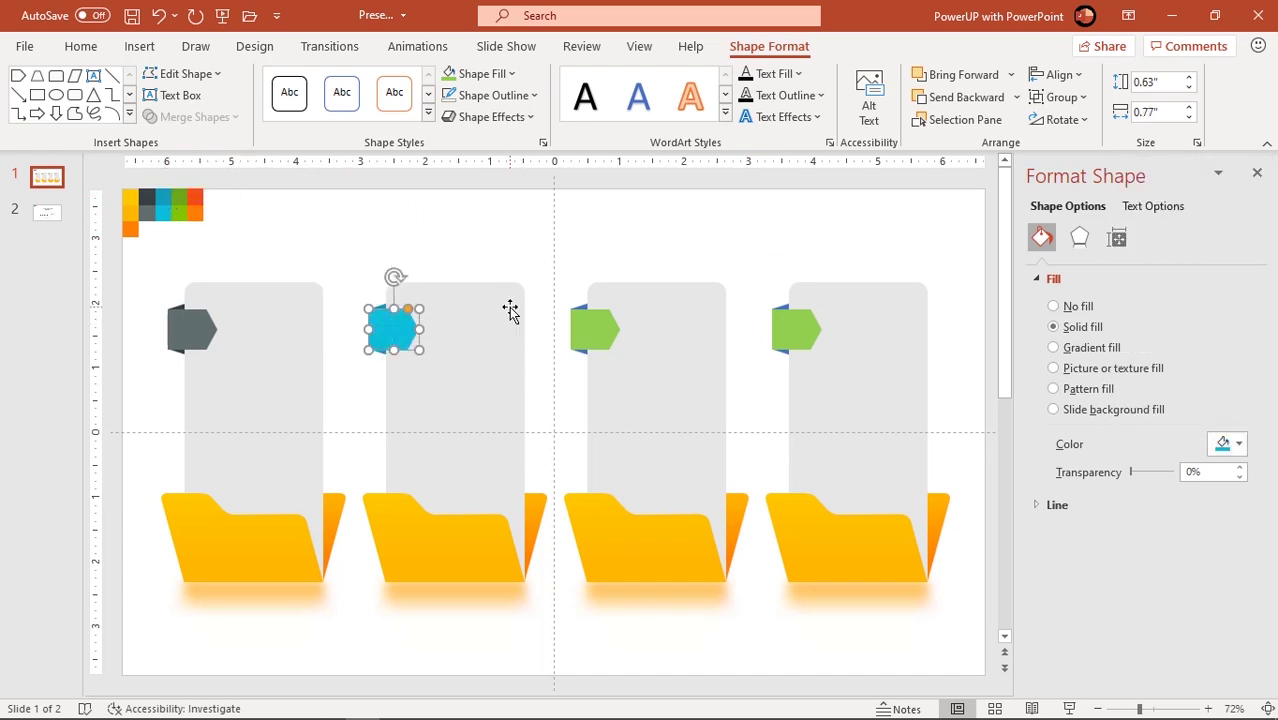
# - Recolor the third folder's tab from the palette, with dark green on the trapezoid and bright green on the arrow
pyautogui.click(578, 304)
pyautogui.click(1238, 444)
pyautogui.click(1170, 423)
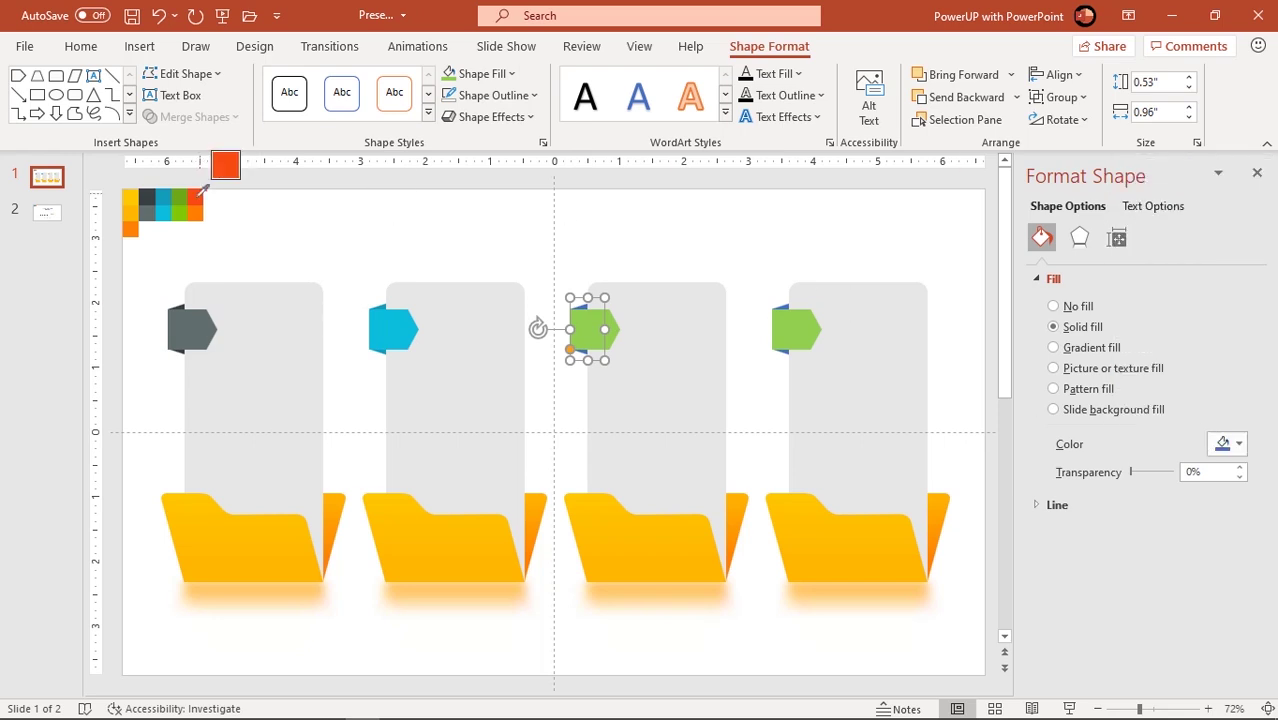
pyautogui.click(588, 318)
pyautogui.click(1228, 446)
pyautogui.click(1150, 448)
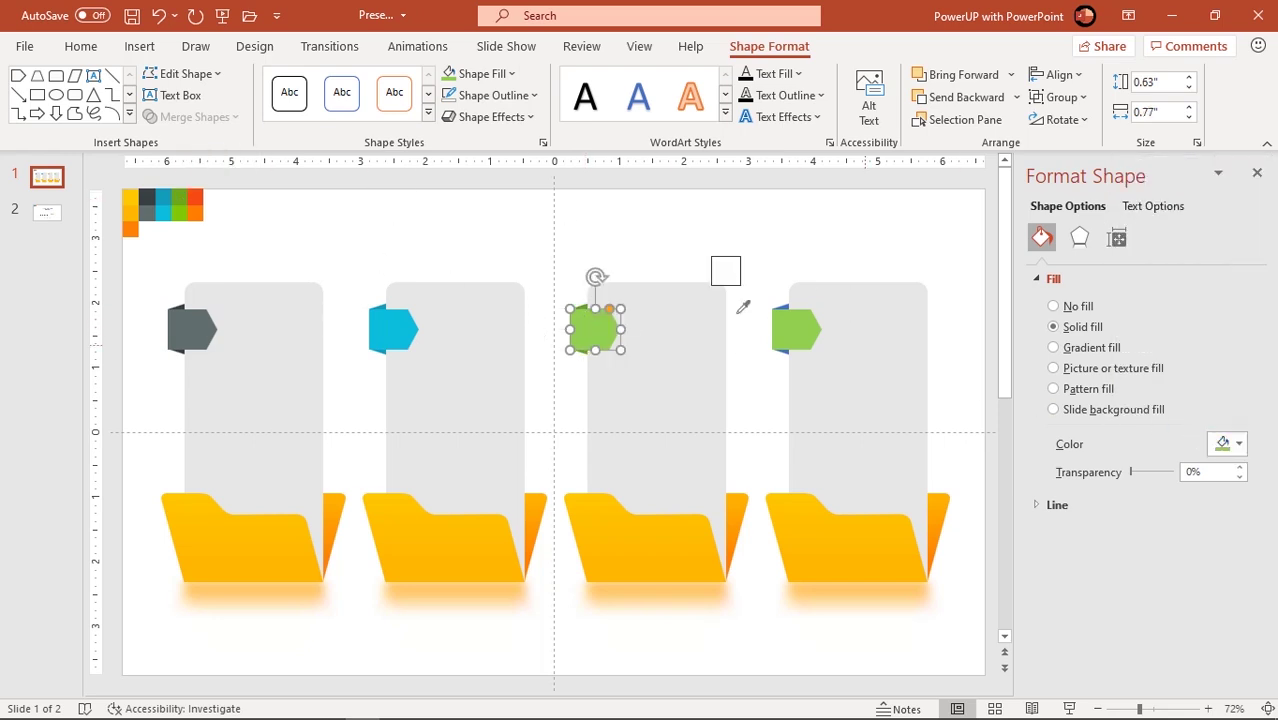
pyautogui.click(178, 207)
# - Recolor the fourth folder's tab from the palette, with red-orange on the trapezoid and orange on the arrow
pyautogui.click(781, 311)
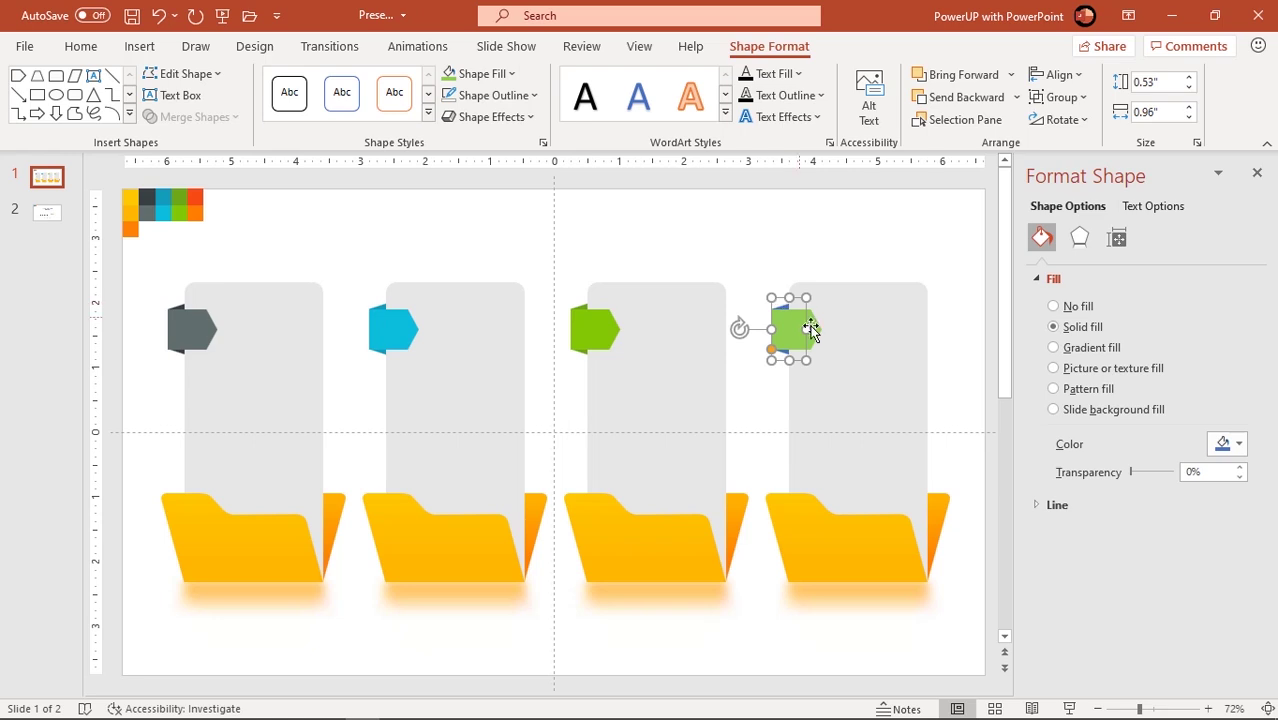
pyautogui.click(1222, 449)
pyautogui.click(1150, 448)
pyautogui.click(782, 328)
pyautogui.click(1228, 444)
pyautogui.click(1155, 420)
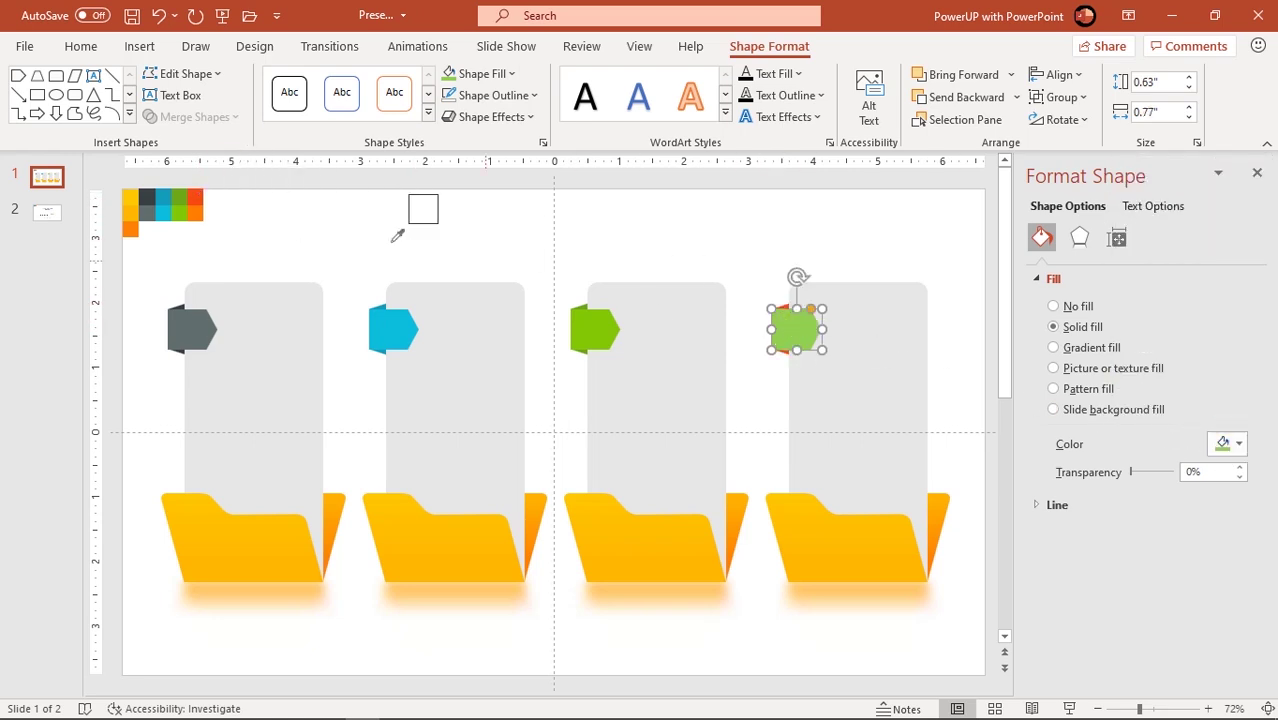
pyautogui.click(196, 204)
pyautogui.click(582, 246)
# - Delete all the color palette swatches from the first slide's corner
pyautogui.scroll(-2, 600, 280)
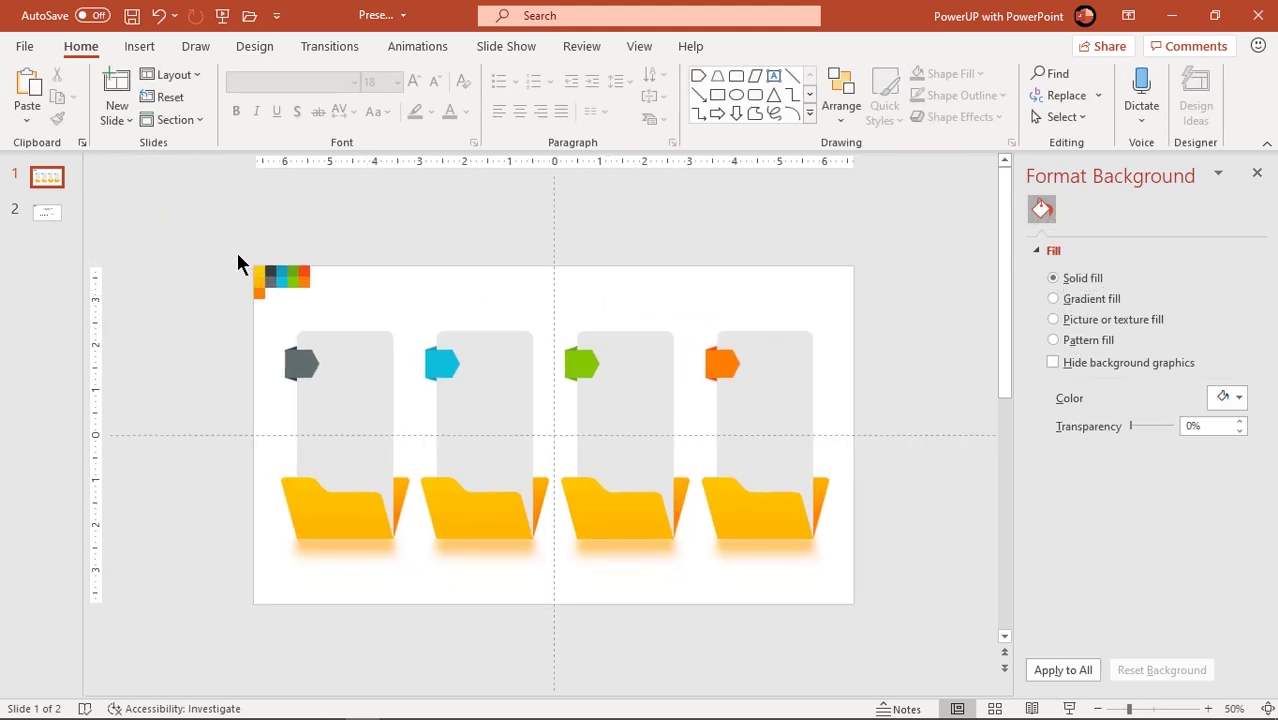
pyautogui.moveTo(237, 262); pyautogui.dragTo(325, 318)
pyautogui.press('Delete')
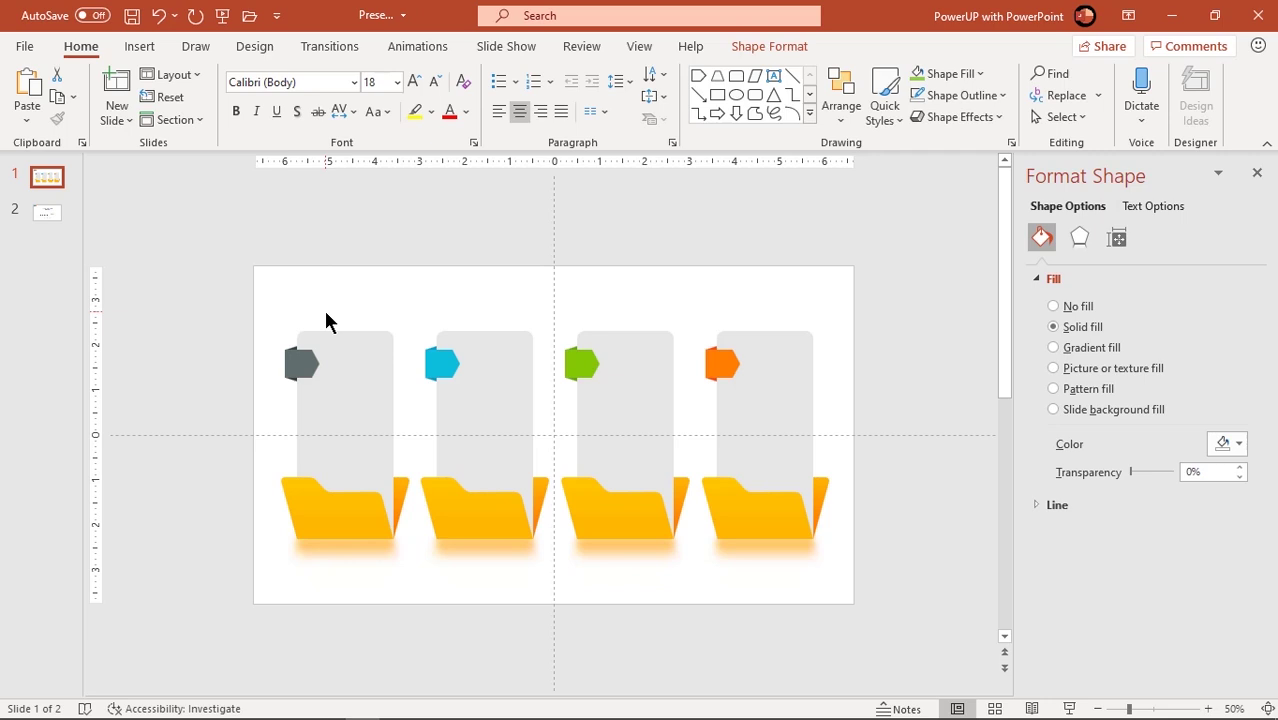
pyautogui.click(325, 318)
# - Copy the target, stopwatch, light bulb and magnifier icons from slide 2 and paste them onto slide 1
pyautogui.click(48, 213)
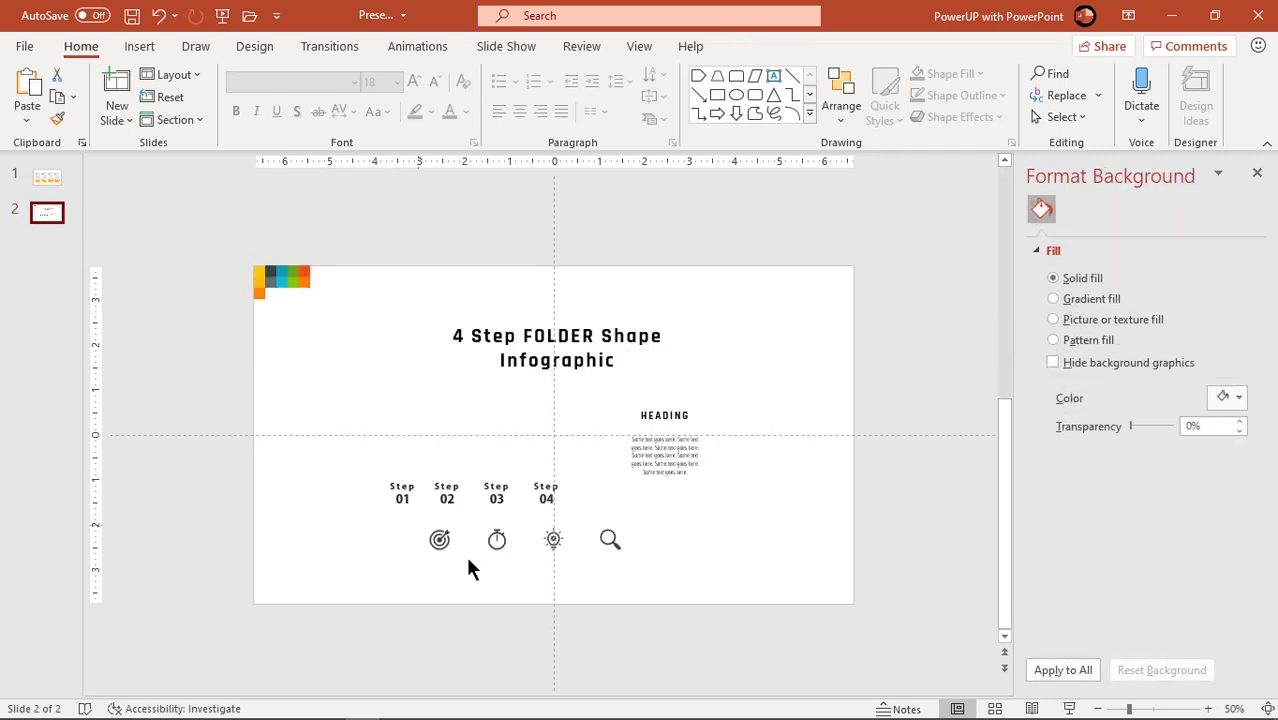
pyautogui.moveTo(664, 604); pyautogui.dragTo(393, 512)
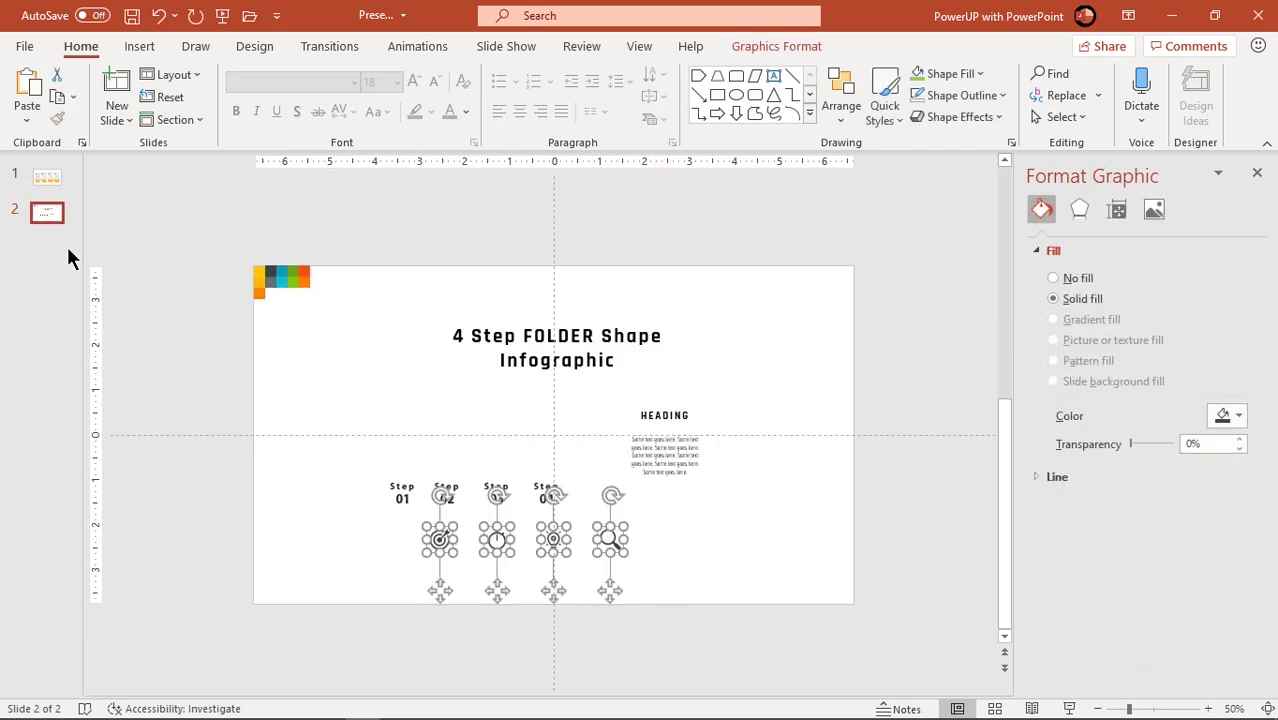
pyautogui.click(47, 177)
pyautogui.hotkey('ctrl', 'v')
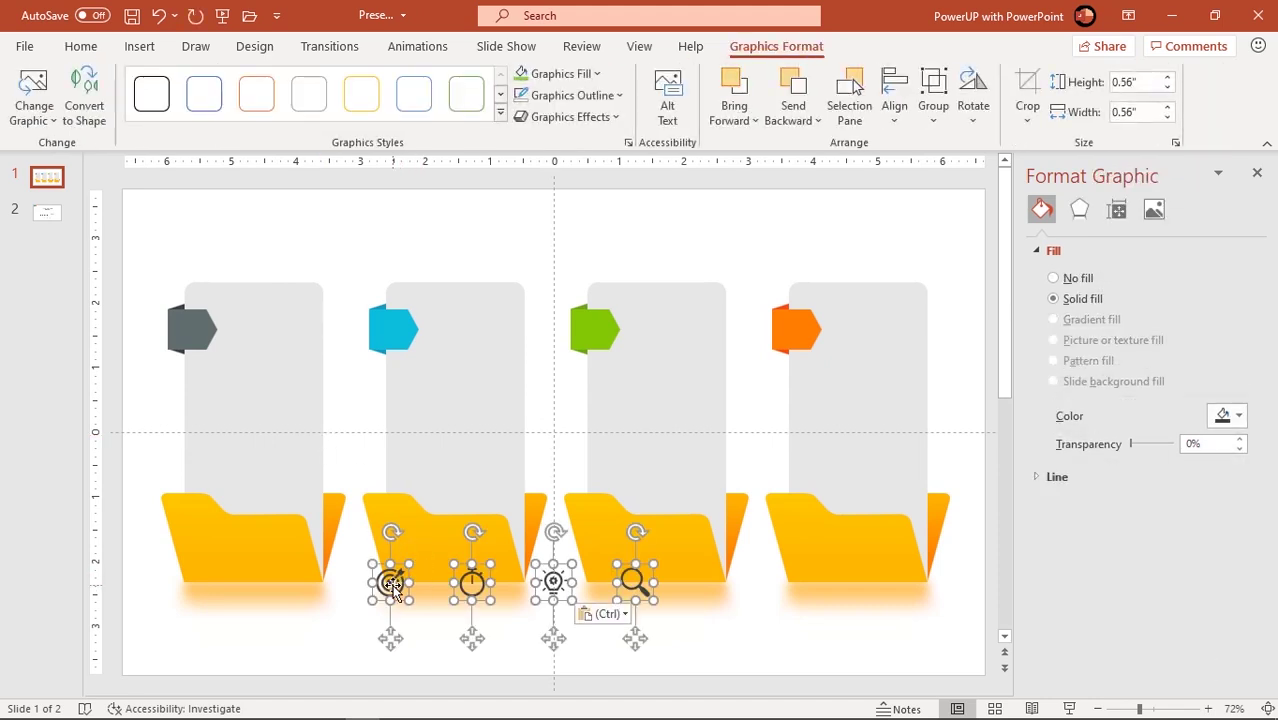
# - Place the magnifier on the gray tab, light bulb on the blue, stopwatch on the green and target on the orange
pyautogui.moveTo(391, 585); pyautogui.dragTo(437, 250)
pyautogui.click(600, 220)
pyautogui.moveTo(679, 251); pyautogui.dragTo(188, 328)
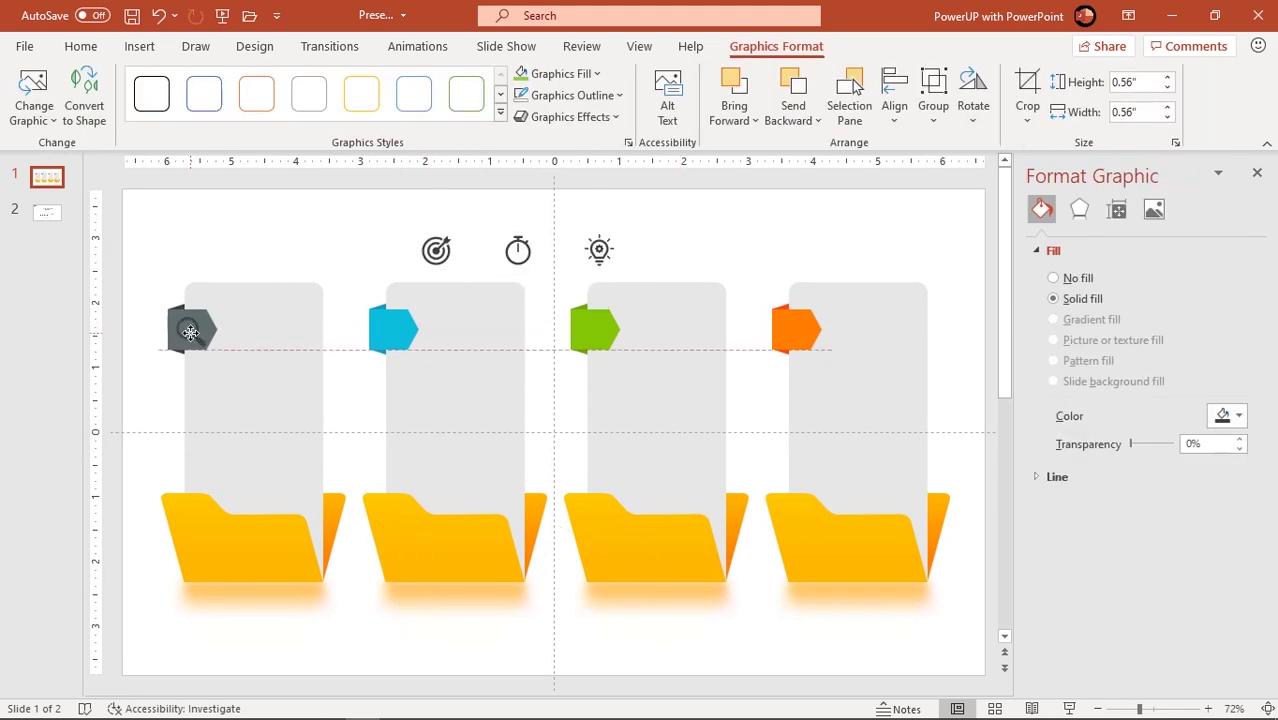
pyautogui.moveTo(600, 258); pyautogui.dragTo(392, 334)
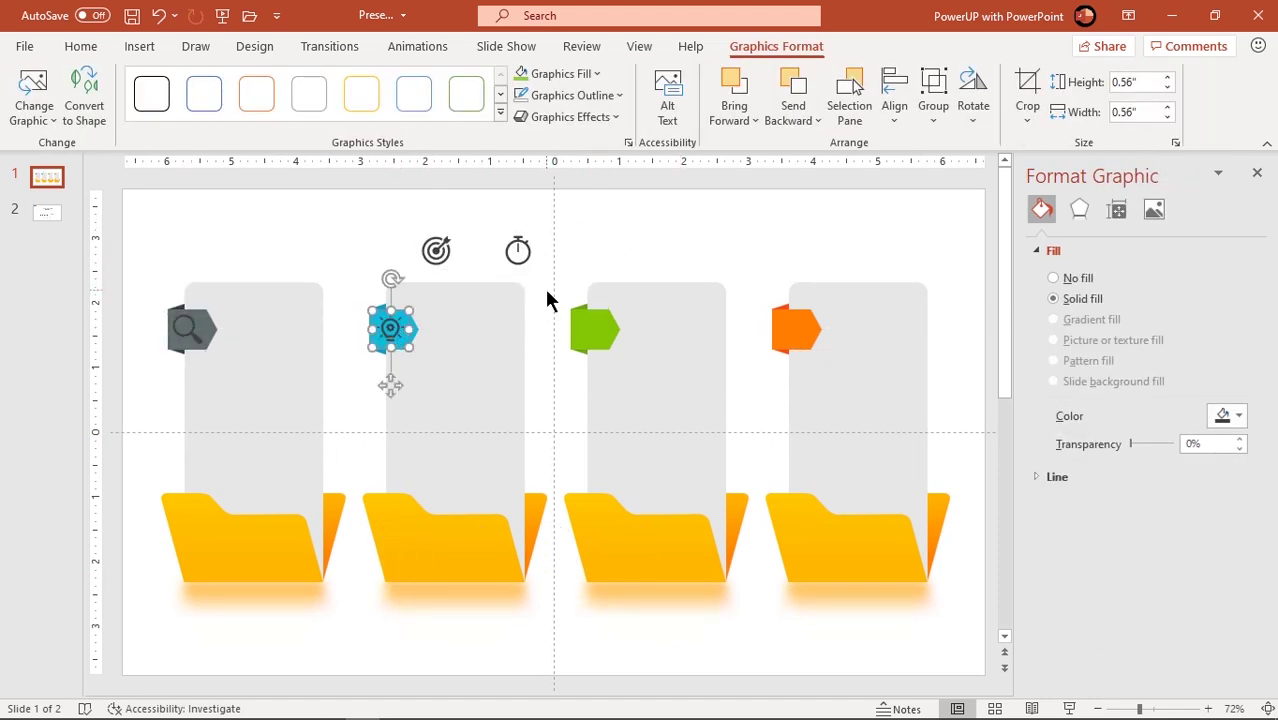
pyautogui.moveTo(518, 252); pyautogui.dragTo(597, 330)
pyautogui.moveTo(436, 250); pyautogui.dragTo(792, 327)
# - Fill all four tab icons with white
pyautogui.keyDown('shift'); pyautogui.click(594, 330); pyautogui.keyUp('shift')
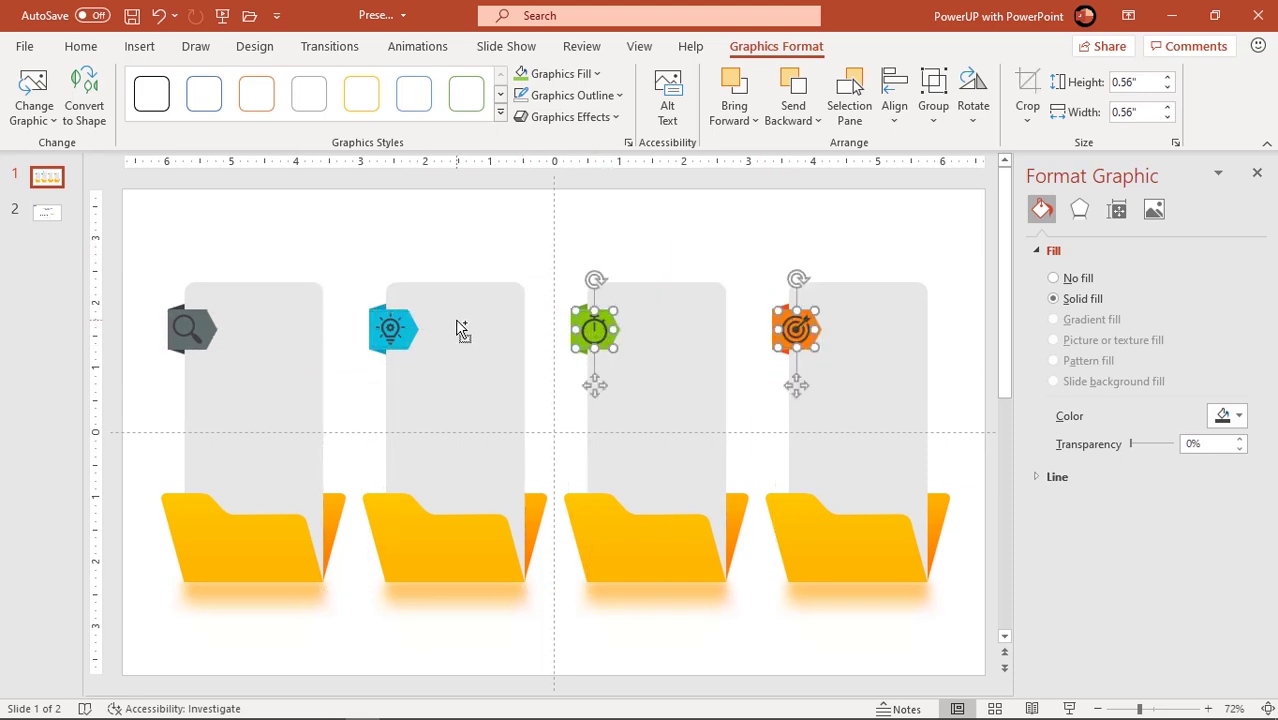
pyautogui.keyDown('shift'); pyautogui.click(394, 333); pyautogui.keyUp('shift')
pyautogui.keyDown('shift'); pyautogui.click(186, 328); pyautogui.keyUp('shift')
pyautogui.click(553, 73)
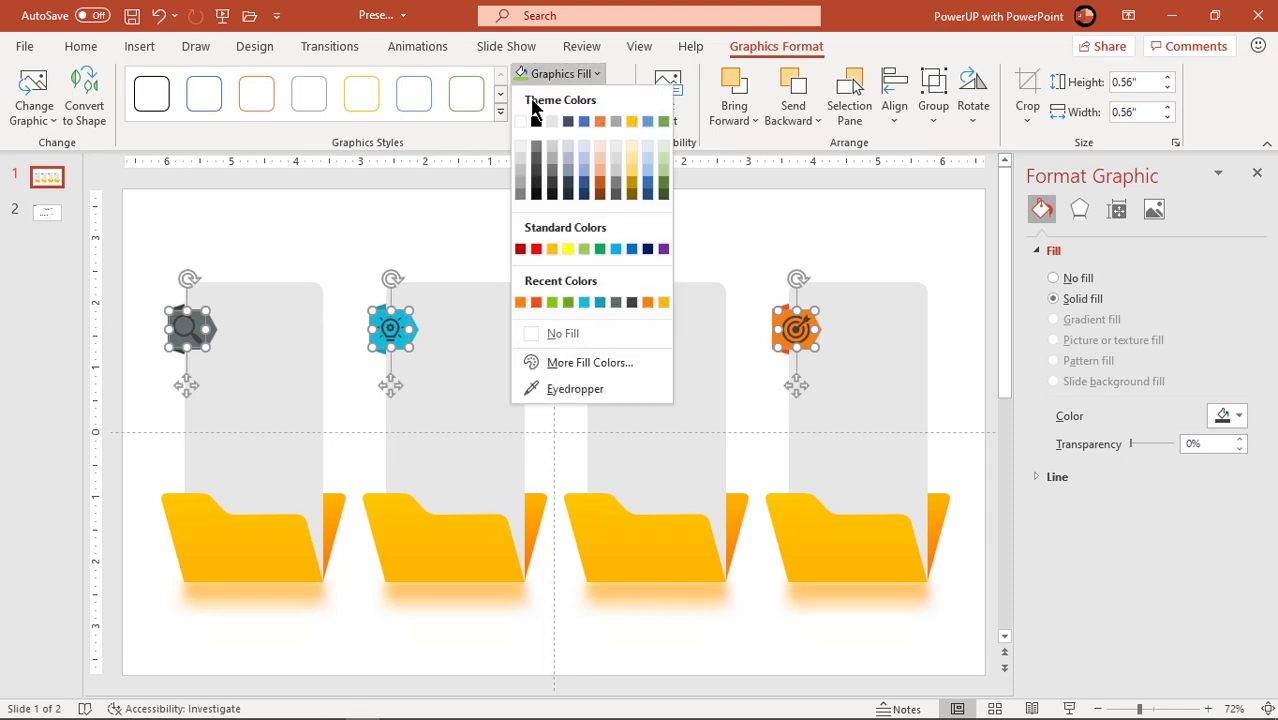
pyautogui.click(524, 120)
# - Copy the heading and sample text block from slide 2 and place a copy on each of slide 1's four gray panels
pyautogui.click(50, 210)
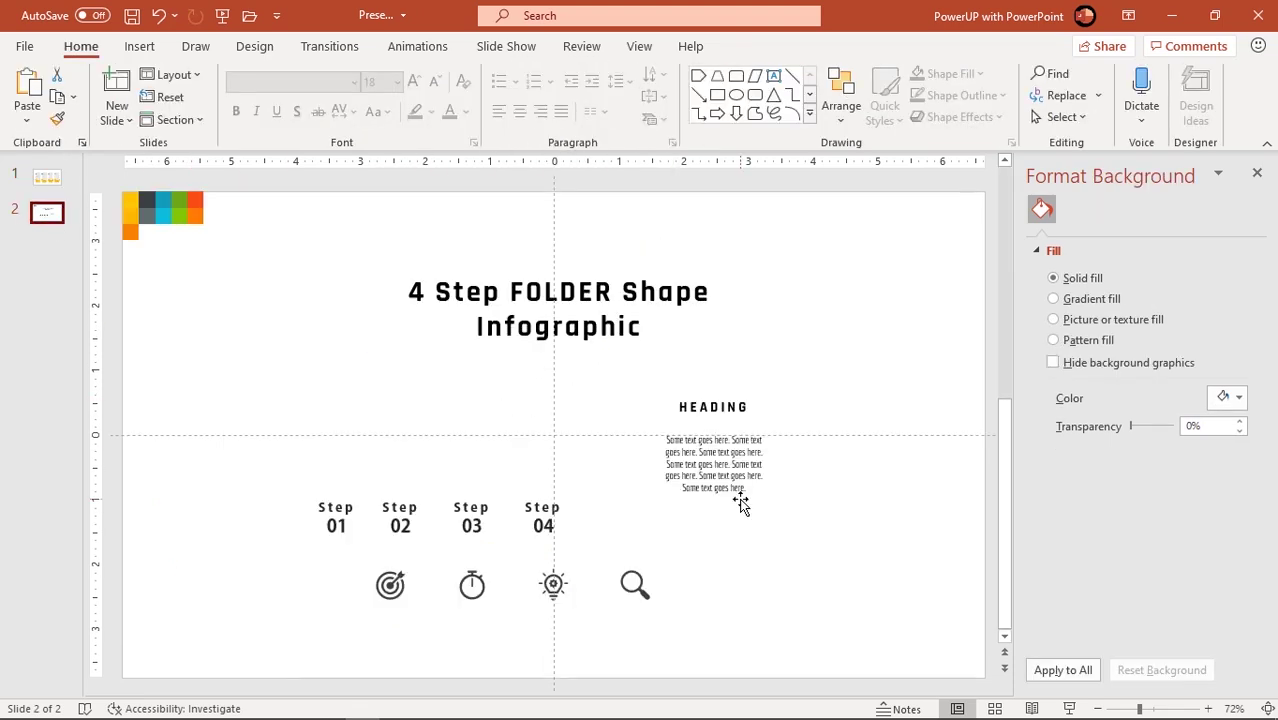
pyautogui.click(738, 500)
pyautogui.click(50, 180)
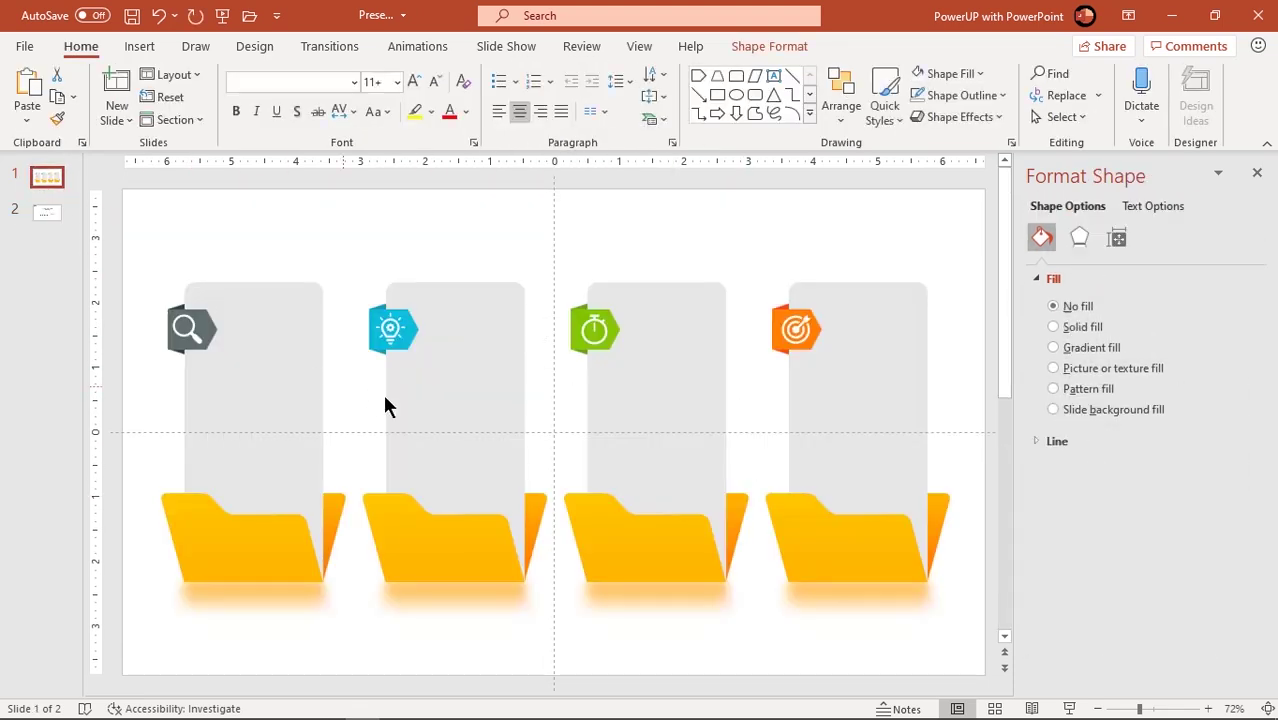
pyautogui.hotkey('ctrl', 'v')
pyautogui.moveTo(762, 396); pyautogui.dragTo(302, 325)
pyautogui.keyDown('ctrl'); pyautogui.moveTo(288, 425); pyautogui.dragTo(883, 440); pyautogui.keyUp('ctrl')
pyautogui.click(759, 263)
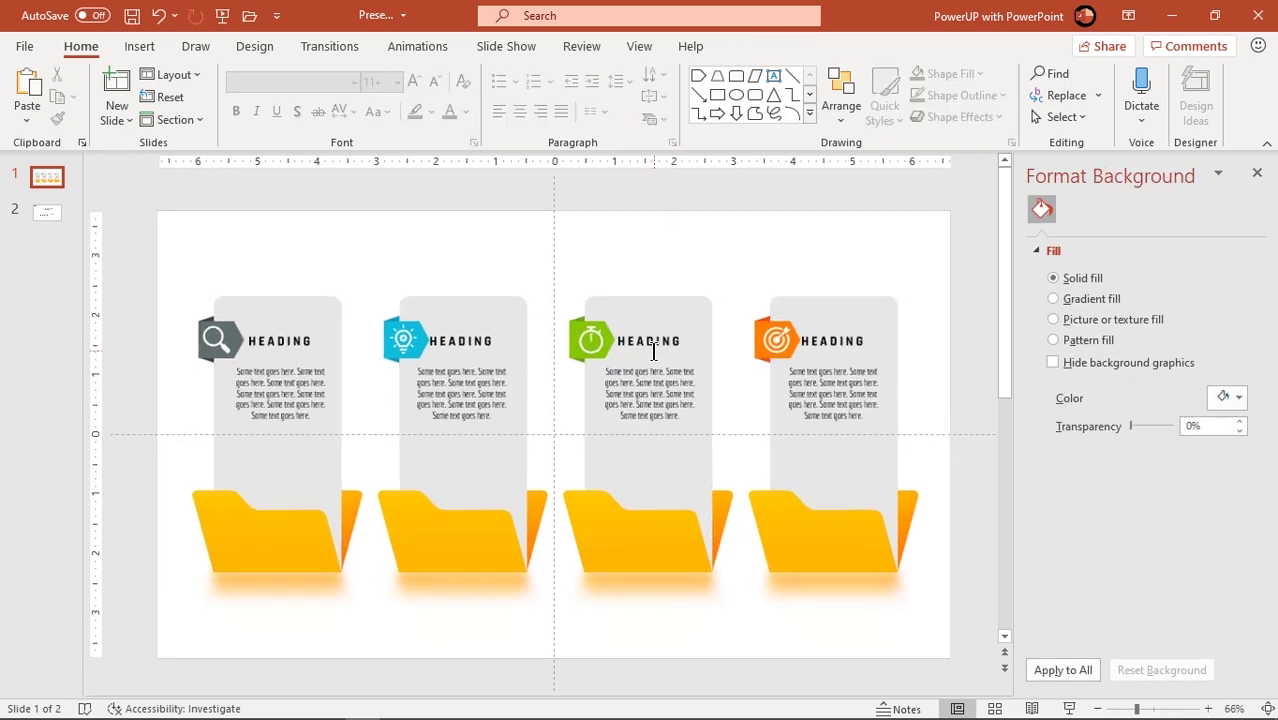
# - Copy the "4 Step FOLDER Shape Infographic" title from slide 2 and place it above the folders on slide 1
pyautogui.click(57, 214)
pyautogui.click(448, 343)
pyautogui.hotkey('ctrl', 'c')
pyautogui.click(47, 177)
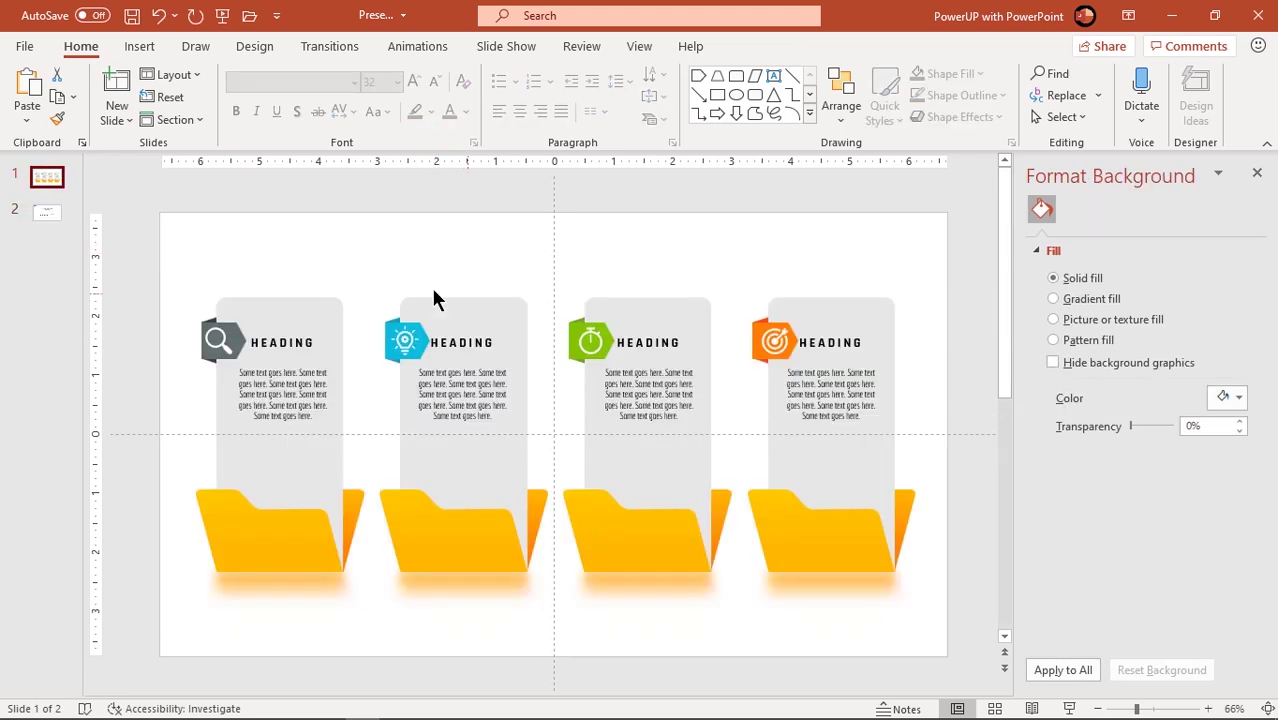
pyautogui.hotkey('ctrl', 'v')
pyautogui.moveTo(645, 285); pyautogui.dragTo(644, 214)
pyautogui.click(660, 205)
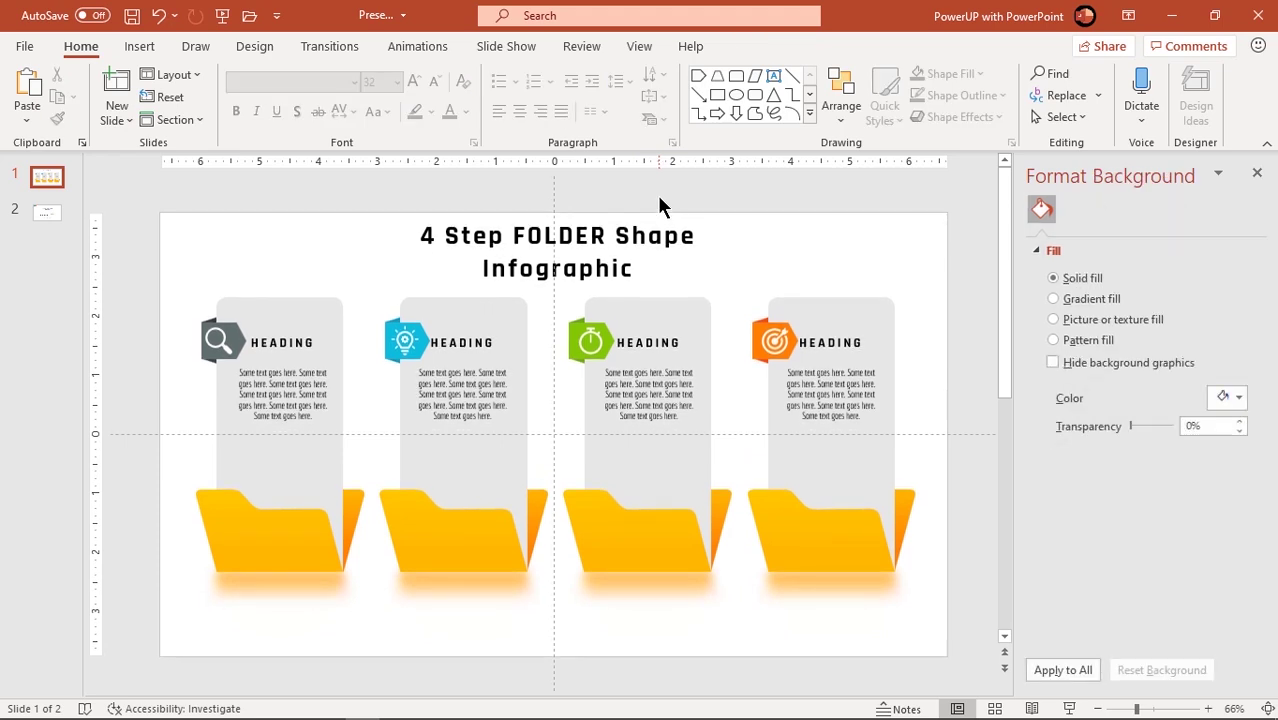